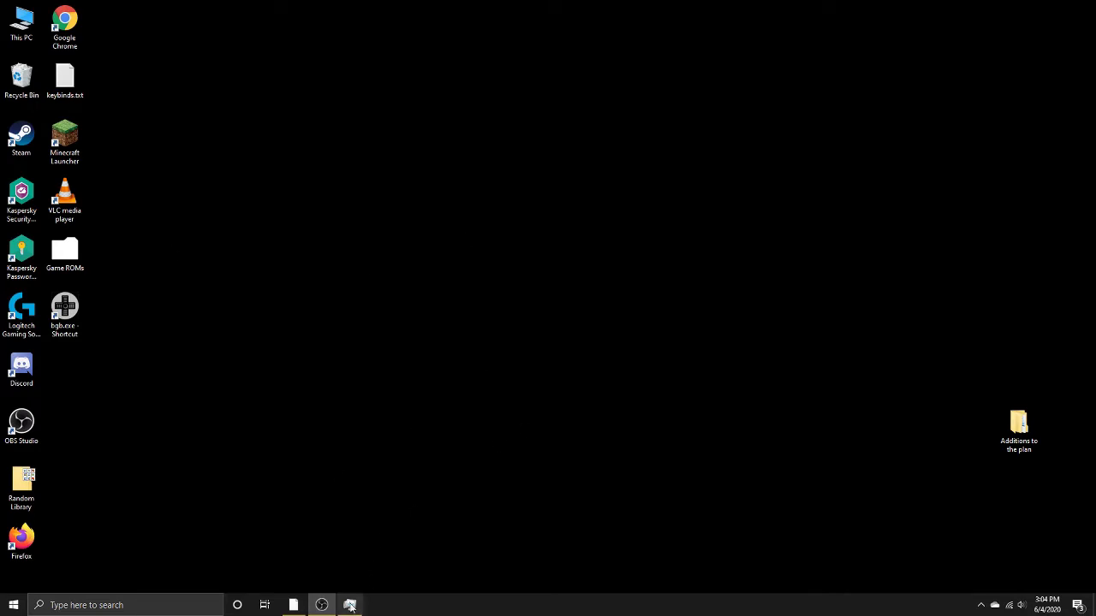
- Switch to the browser and download BadPiggiesInstaller_1.2.0.exe from the bad piggies Google Drive folder, then minimize the browser
{"action": "left_click_drag", "start_coordinate": [142, 336], "coordinate": [457, 447]}
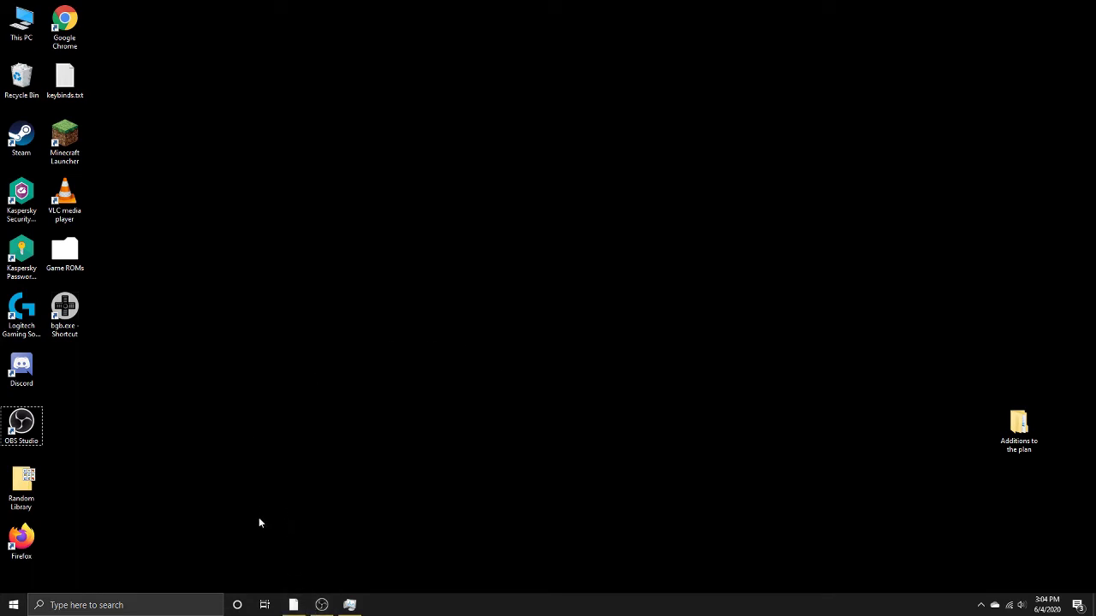
{"action": "left_click", "coordinate": [293, 604]}
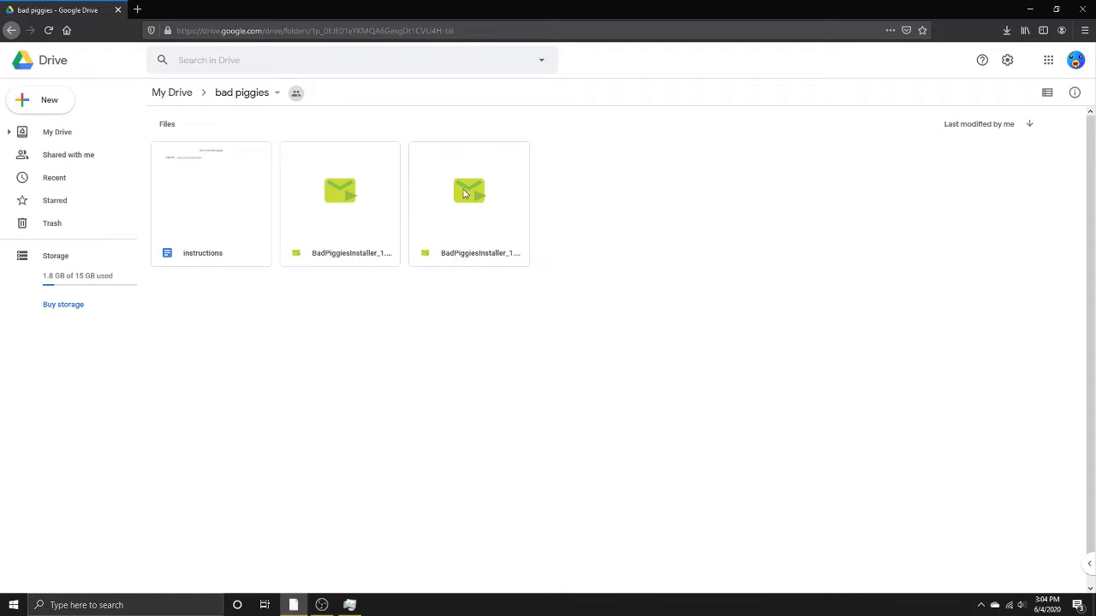
{"action": "left_click", "coordinate": [469, 253]}
{"action": "right_click", "coordinate": [468, 252]}
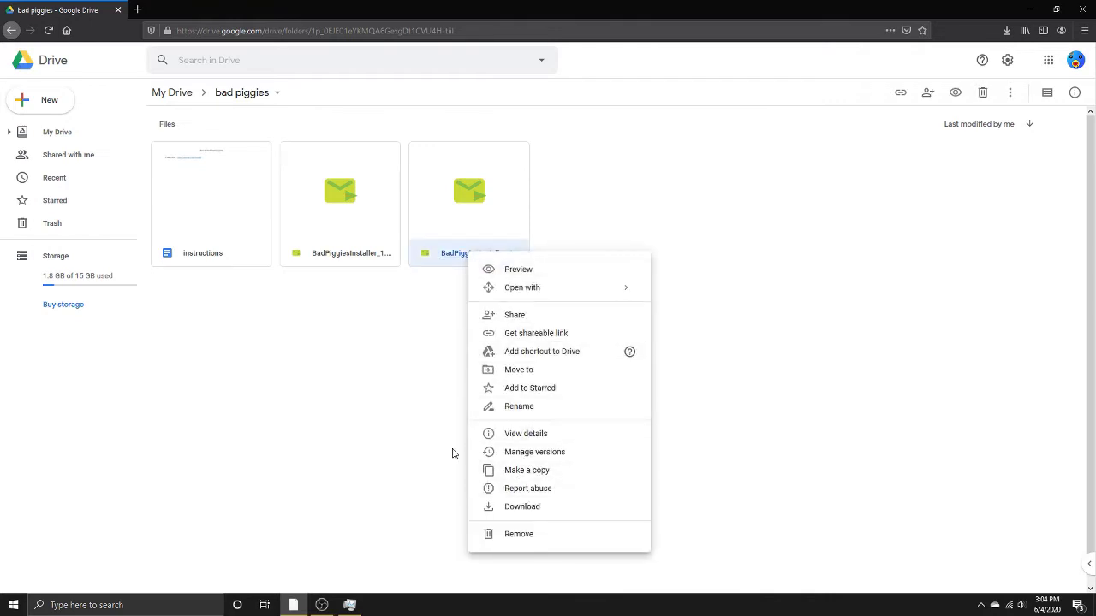
{"action": "left_click", "coordinate": [505, 508]}
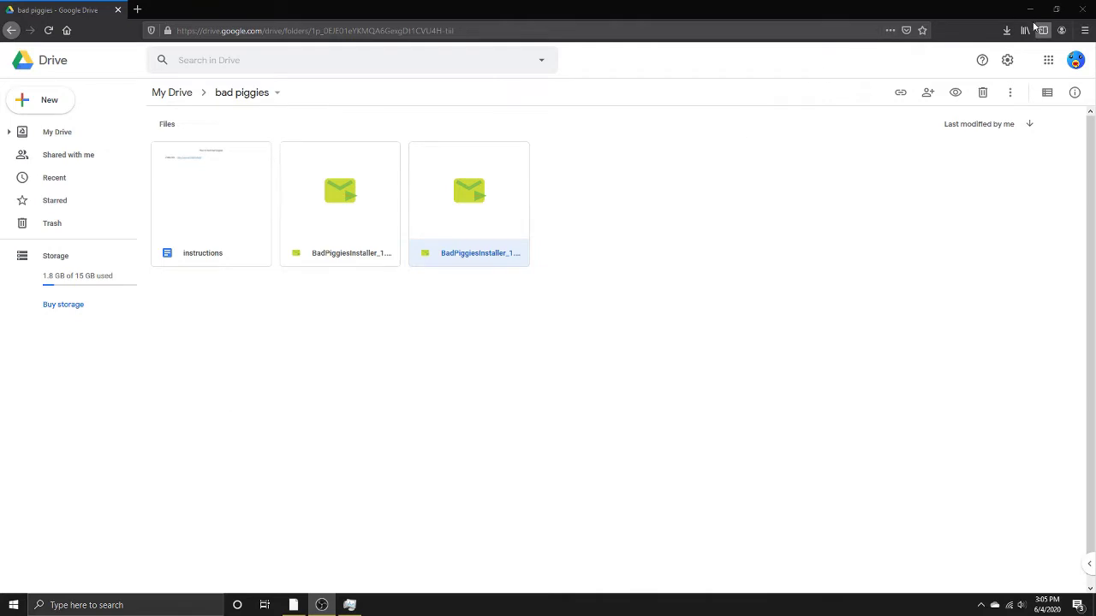
{"action": "left_click", "coordinate": [1006, 31]}
{"action": "left_click", "coordinate": [1007, 31]}
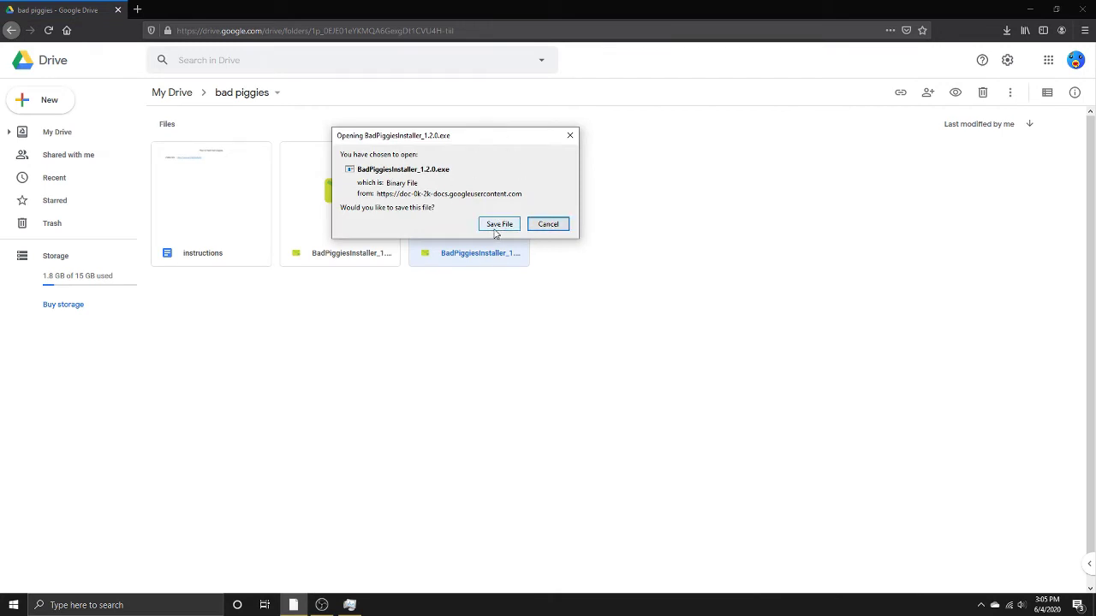
{"action": "left_click", "coordinate": [497, 227]}
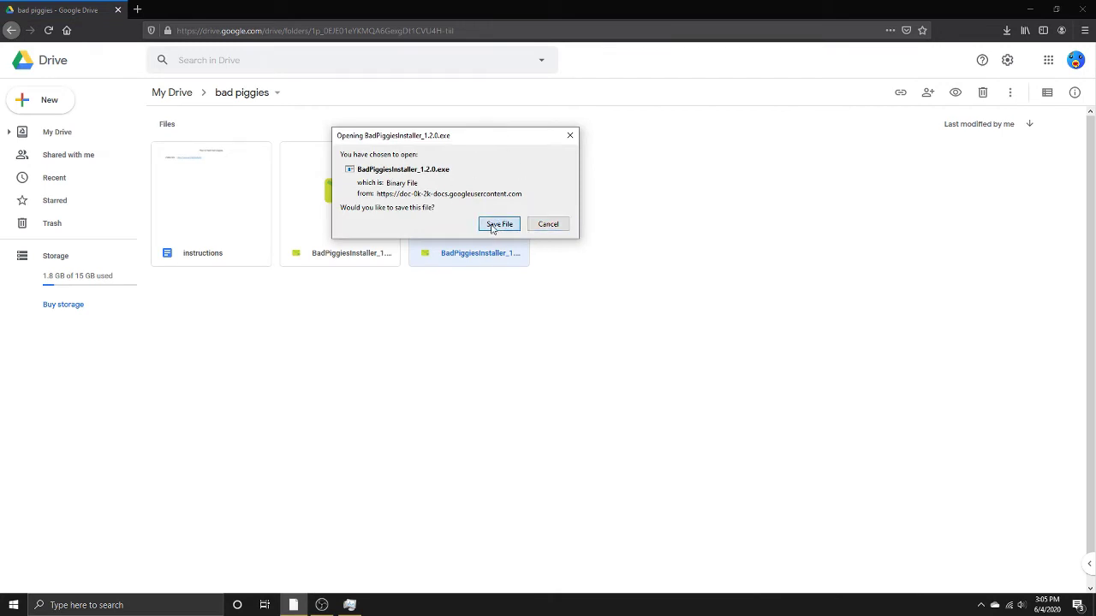
{"action": "left_click", "coordinate": [1007, 30]}
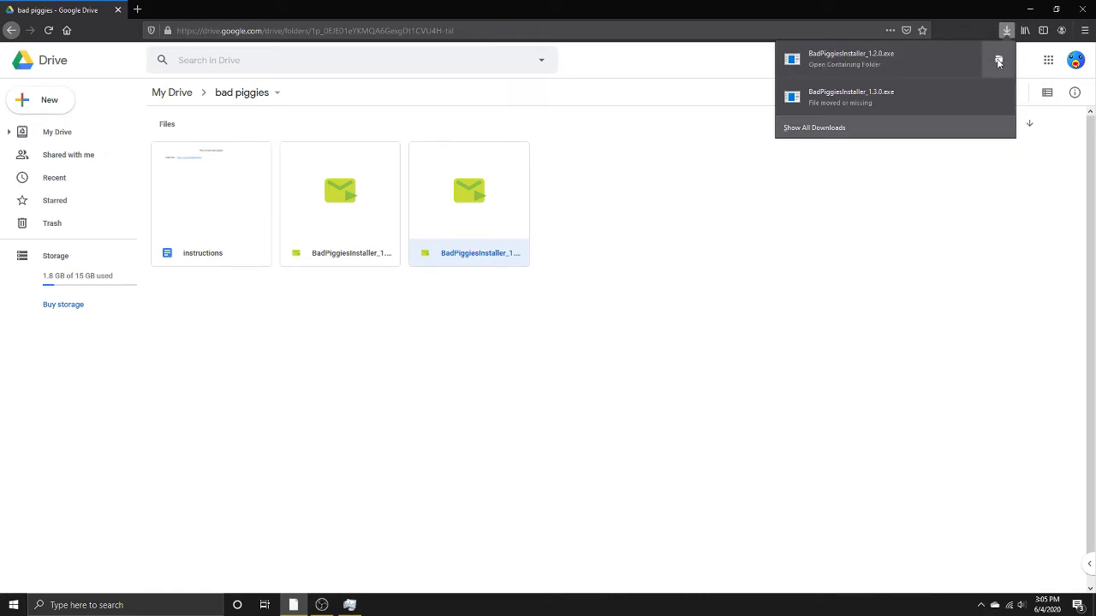
{"action": "left_click", "coordinate": [1030, 10]}
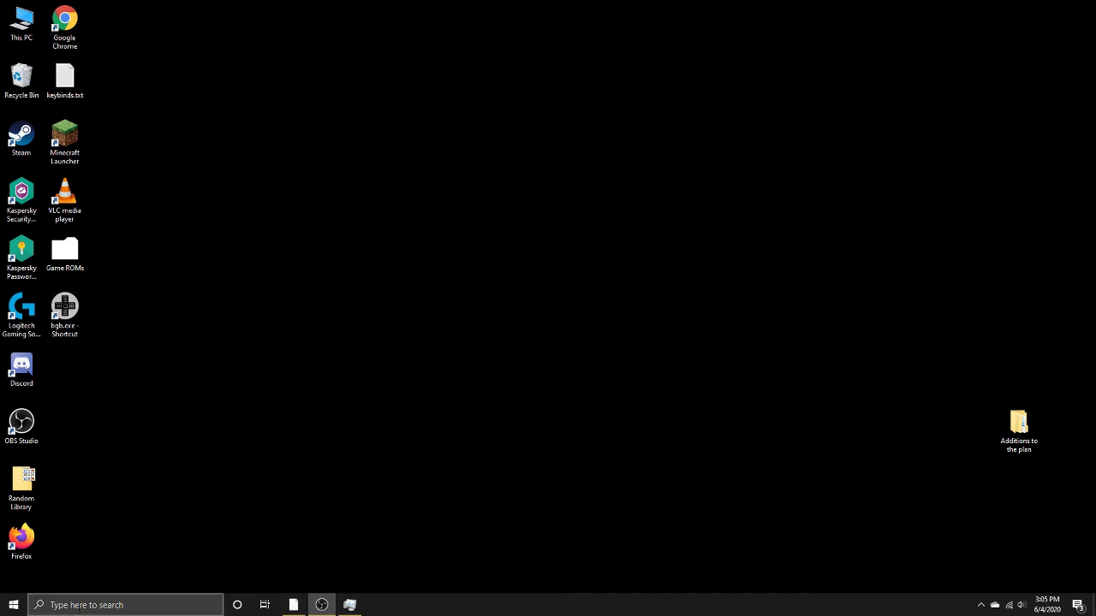
- Find This PC with the Windows search and open its Downloads folder
{"action": "left_click", "coordinate": [93, 608]}
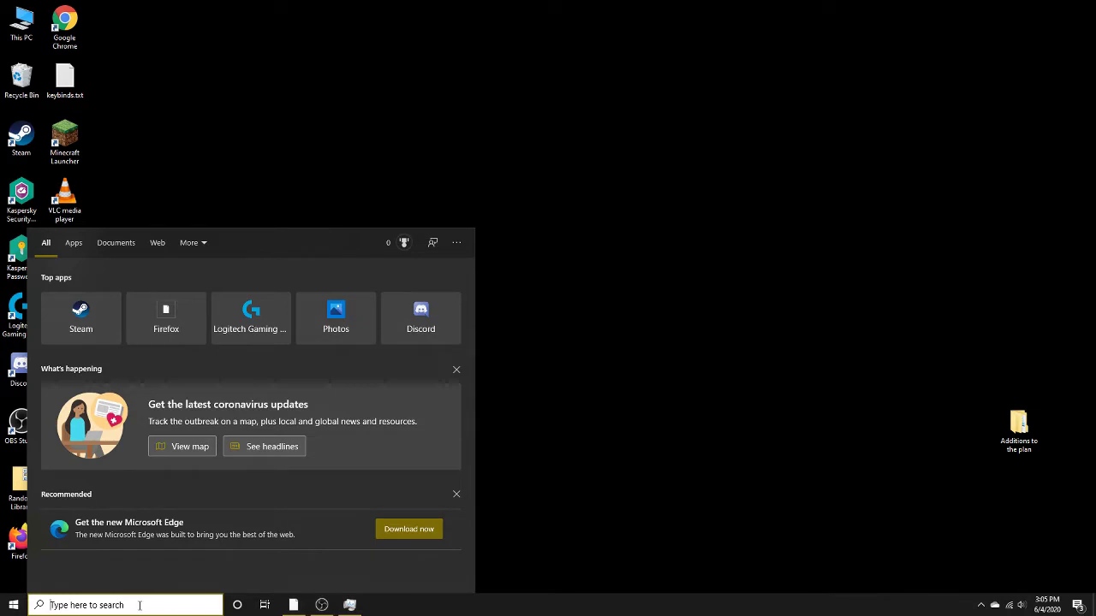
{"action": "type", "text": "this p"}
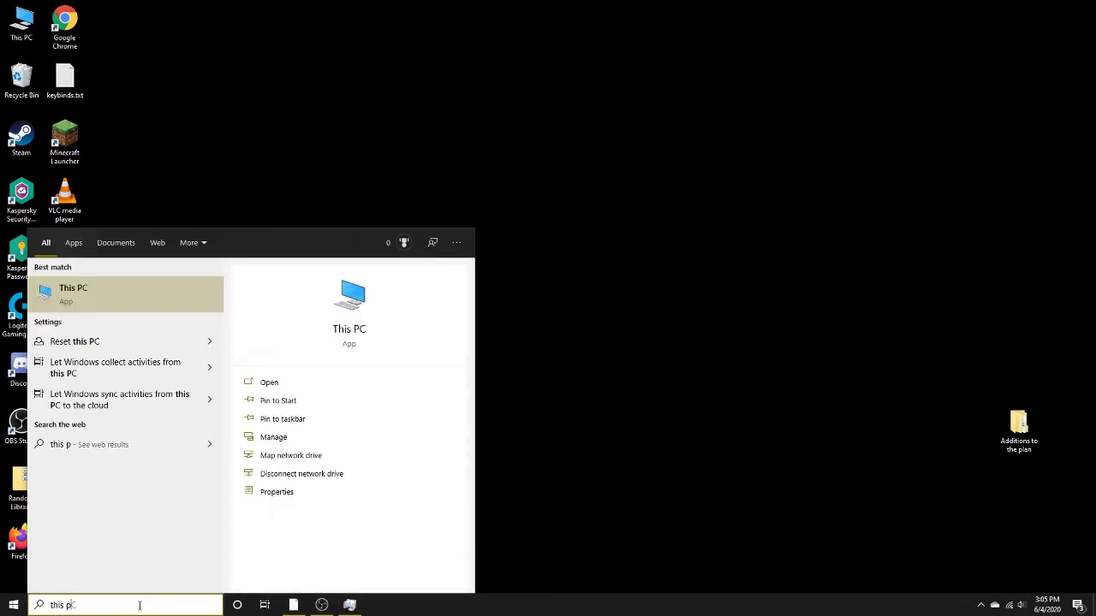
{"action": "type", "text": "c"}
{"action": "left_click", "coordinate": [106, 296]}
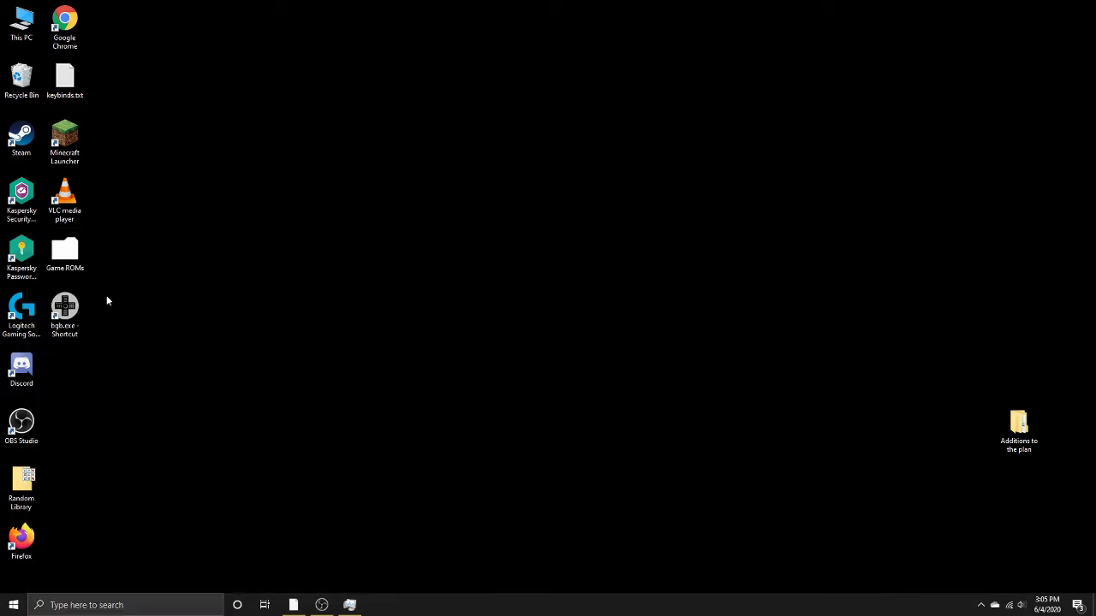
{"action": "double_click", "coordinate": [496, 53]}
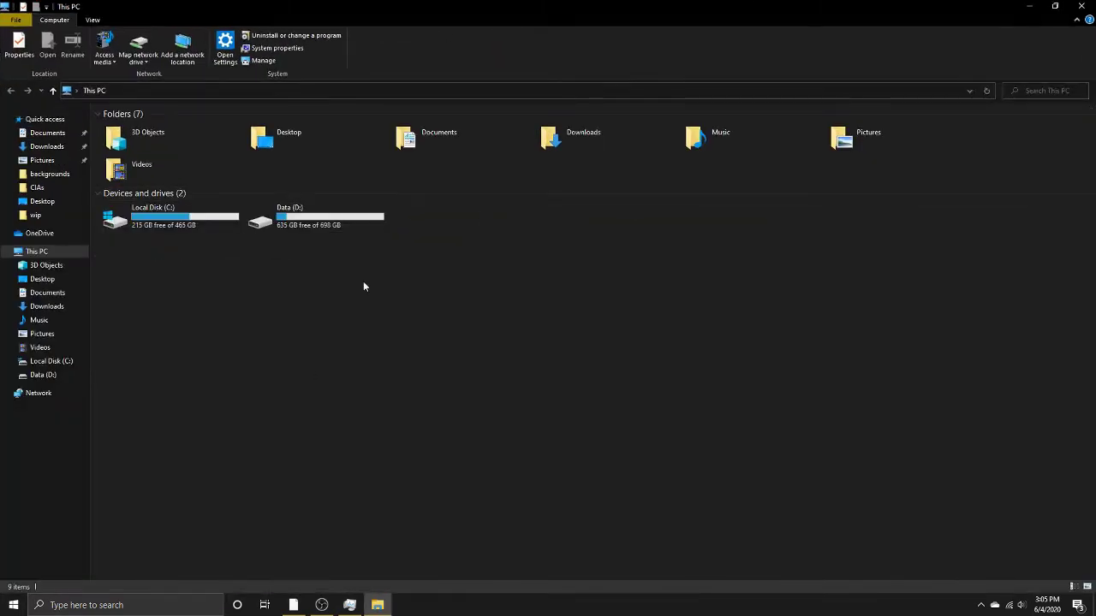
{"action": "double_click", "coordinate": [586, 141]}
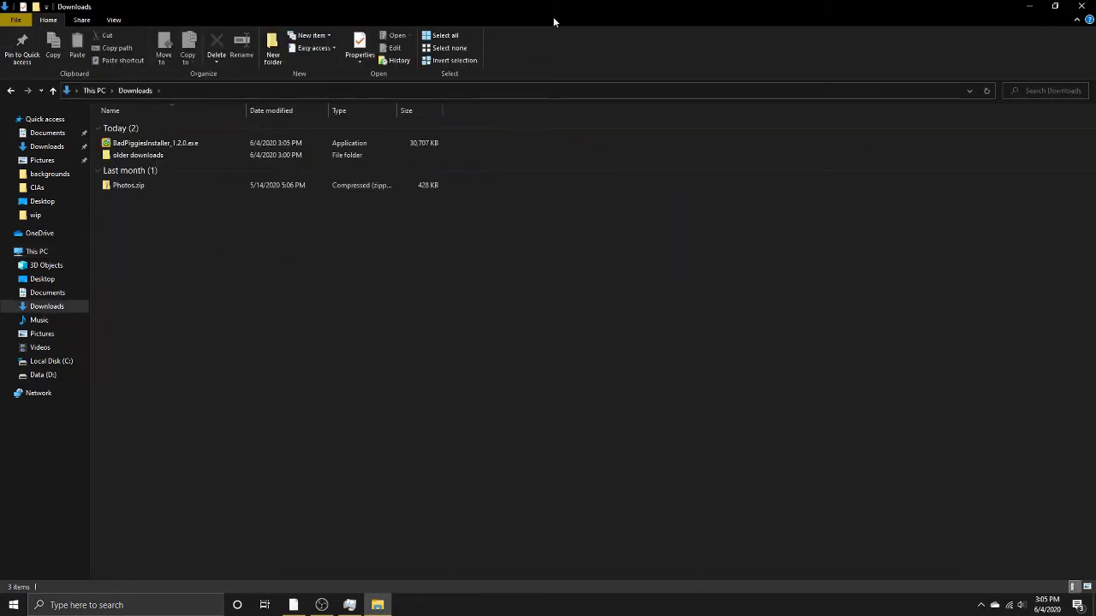
- Run BadPiggiesInstaller_1.2.0.exe, accept the license agreement, and install Bad Piggies with the default settings
{"action": "left_click", "coordinate": [162, 147]}
{"action": "double_click", "coordinate": [163, 148]}
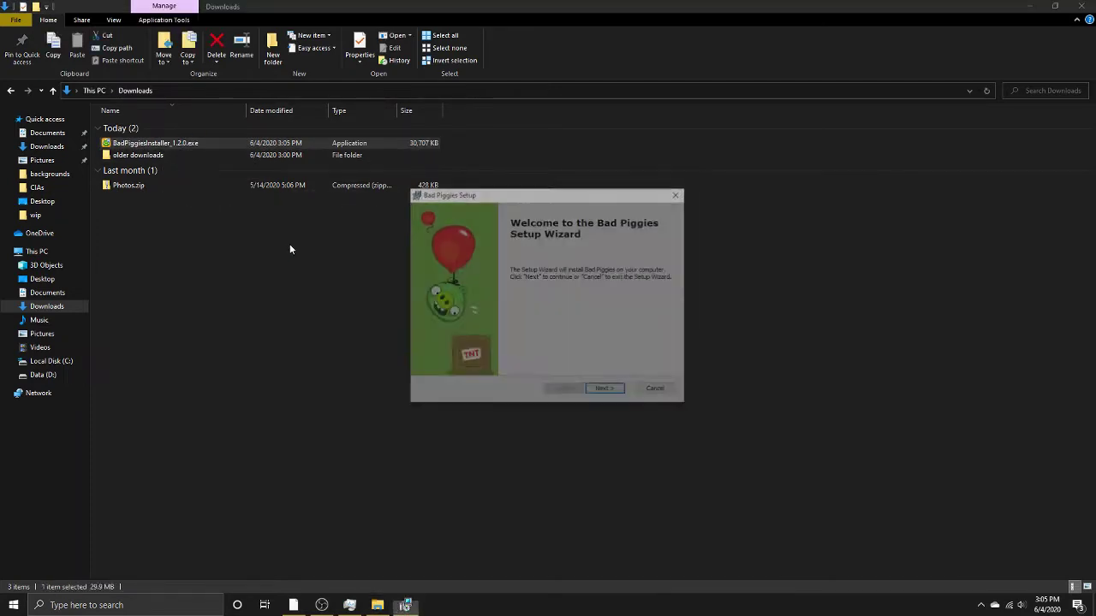
{"action": "left_click", "coordinate": [616, 391]}
{"action": "left_click", "coordinate": [431, 349]}
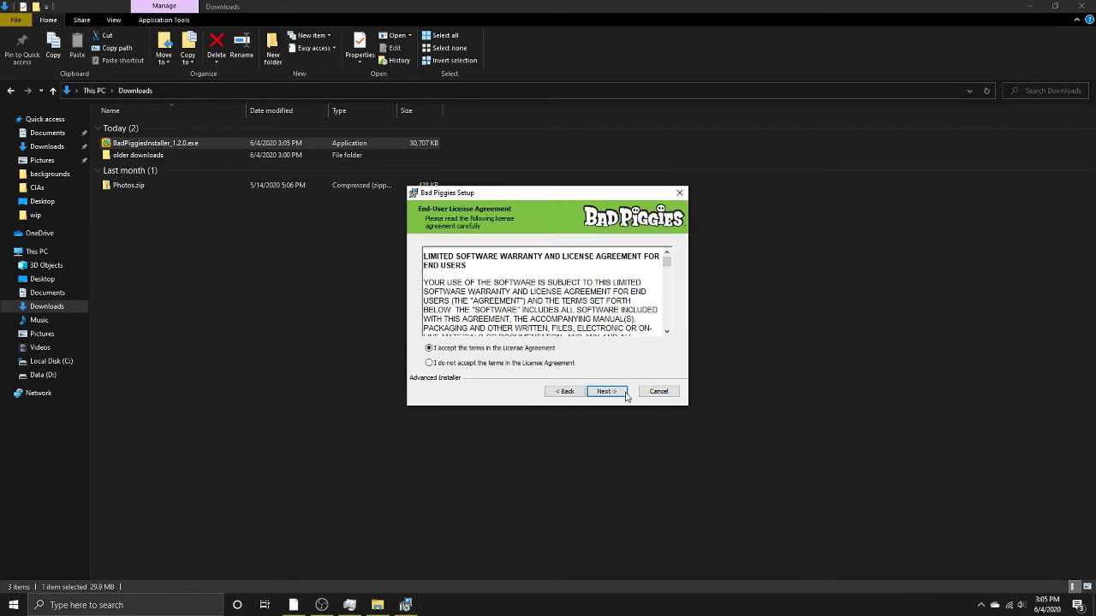
{"action": "left_click", "coordinate": [608, 393]}
{"action": "left_click", "coordinate": [604, 392]}
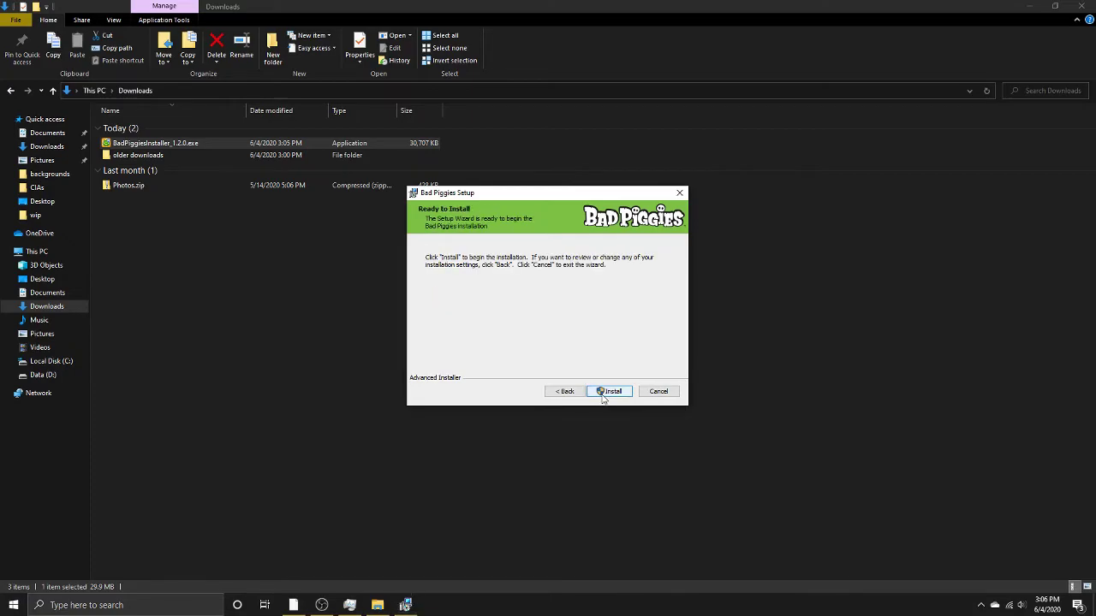
{"action": "left_click", "coordinate": [606, 391]}
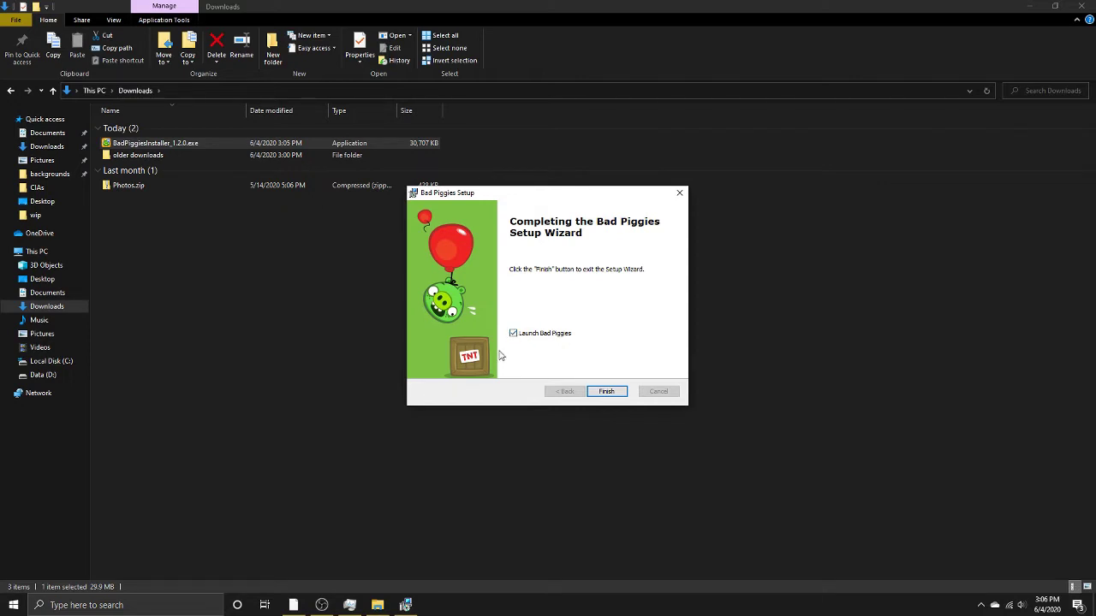
- Finish the setup wizard with Launch Bad Piggies unchecked and close the Downloads window
{"action": "left_click", "coordinate": [514, 333]}
{"action": "left_click", "coordinate": [602, 390]}
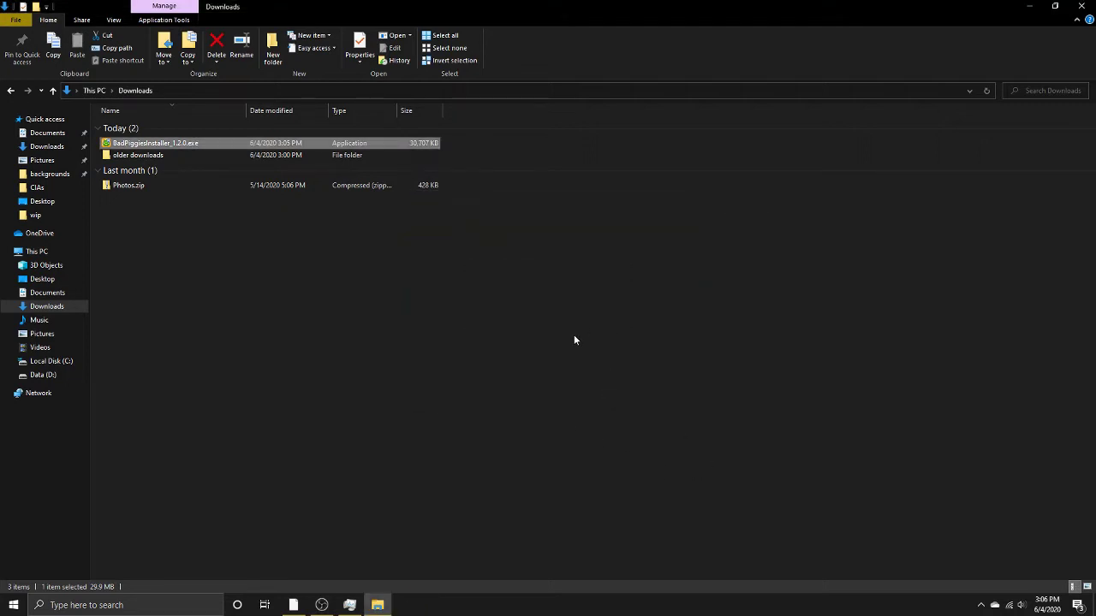
{"action": "left_click", "coordinate": [1081, 6]}
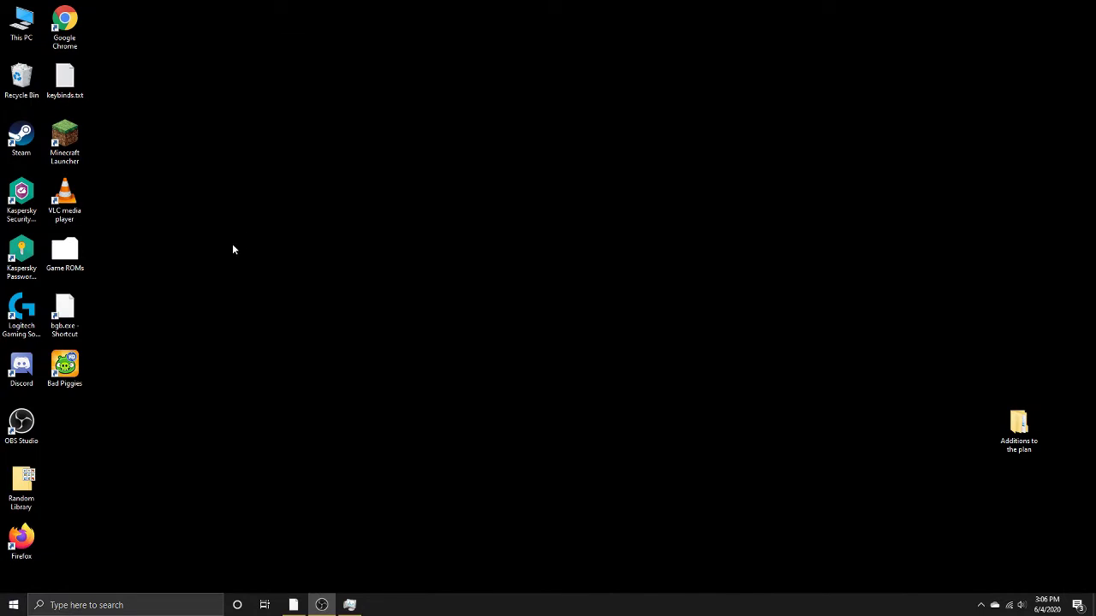
- Open the file location of the Bad Piggies desktop shortcut and go into the BadPiggies_Data folder
{"action": "double_click", "coordinate": [65, 367]}
{"action": "right_click", "coordinate": [72, 360]}
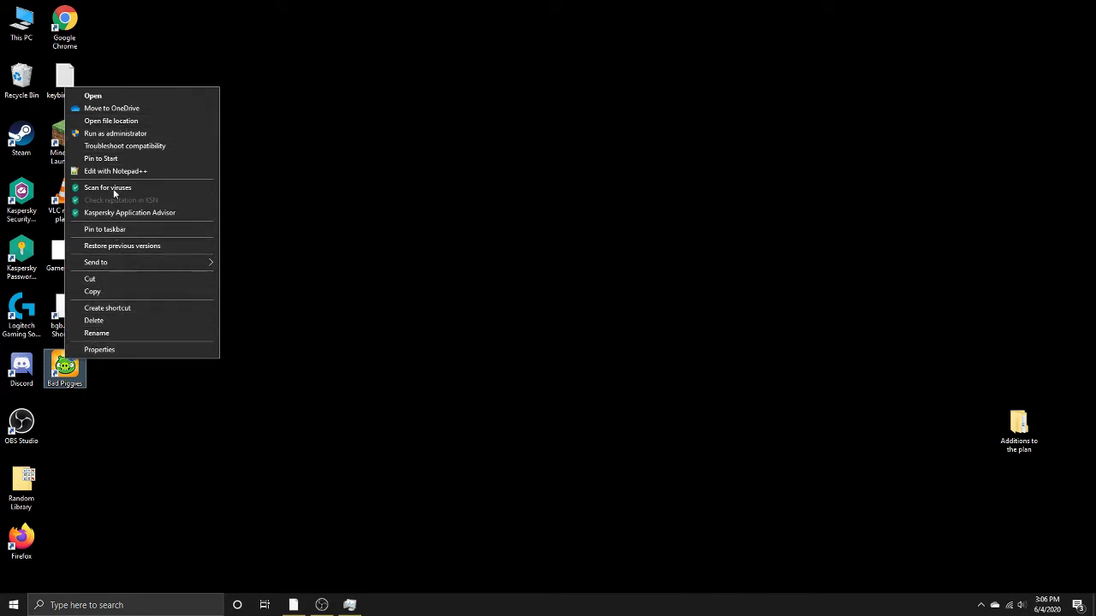
{"action": "left_click", "coordinate": [116, 124]}
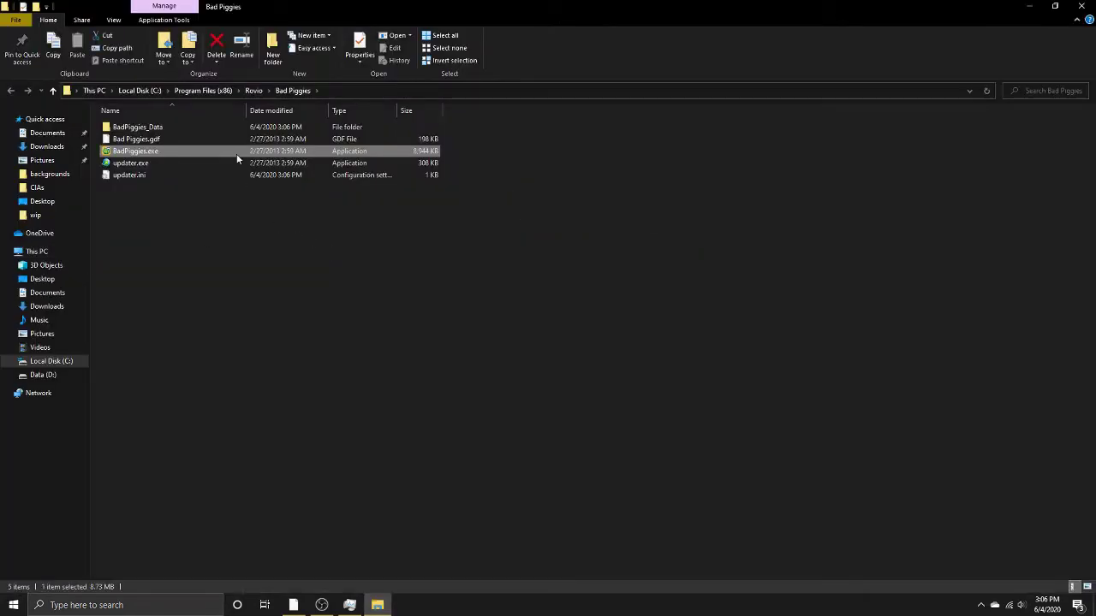
{"action": "double_click", "coordinate": [140, 129]}
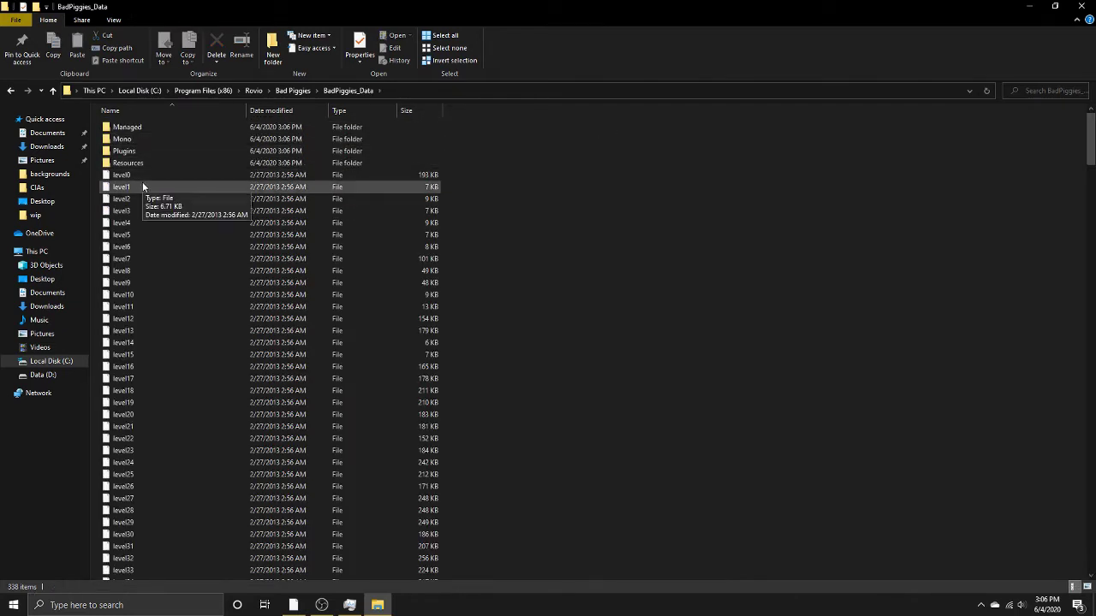
- Look through the level files in BadPiggies_Data and delete the level0 file
{"action": "scroll", "coordinate": [147, 214], "scroll_direction": "down", "scroll_amount": 20}
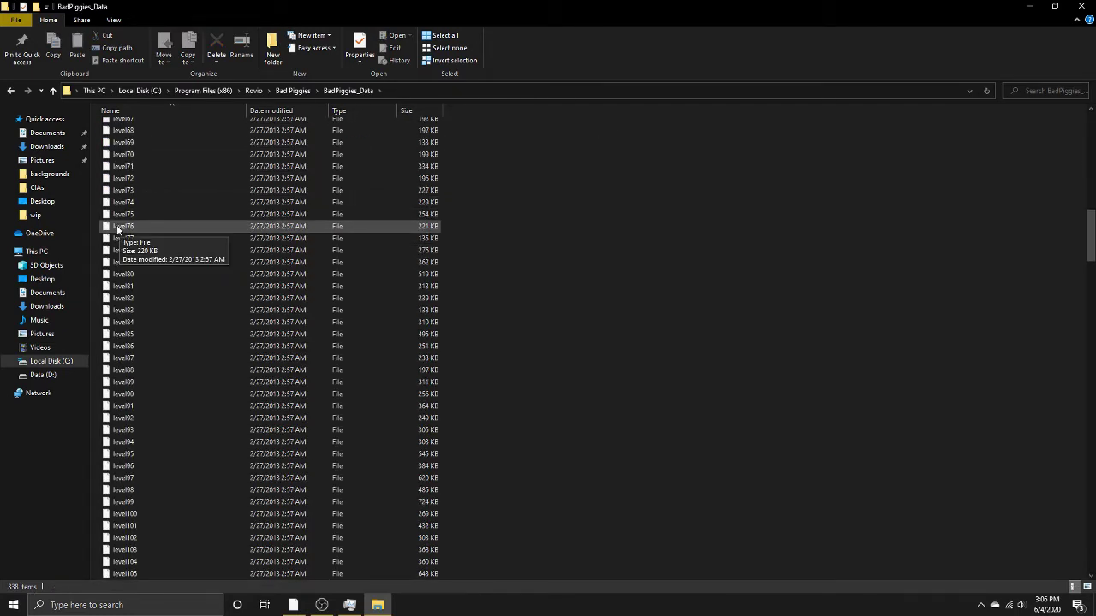
{"action": "scroll", "coordinate": [169, 269], "scroll_direction": "up", "scroll_amount": 20}
{"action": "scroll", "coordinate": [187, 245], "scroll_direction": "up", "scroll_amount": 1}
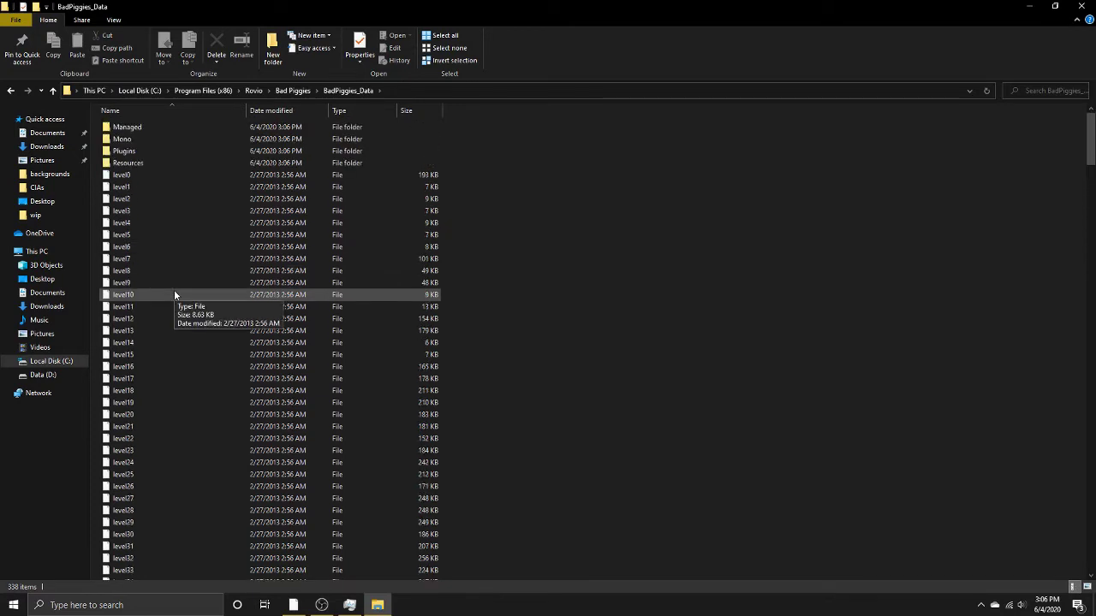
{"action": "right_click", "coordinate": [131, 174]}
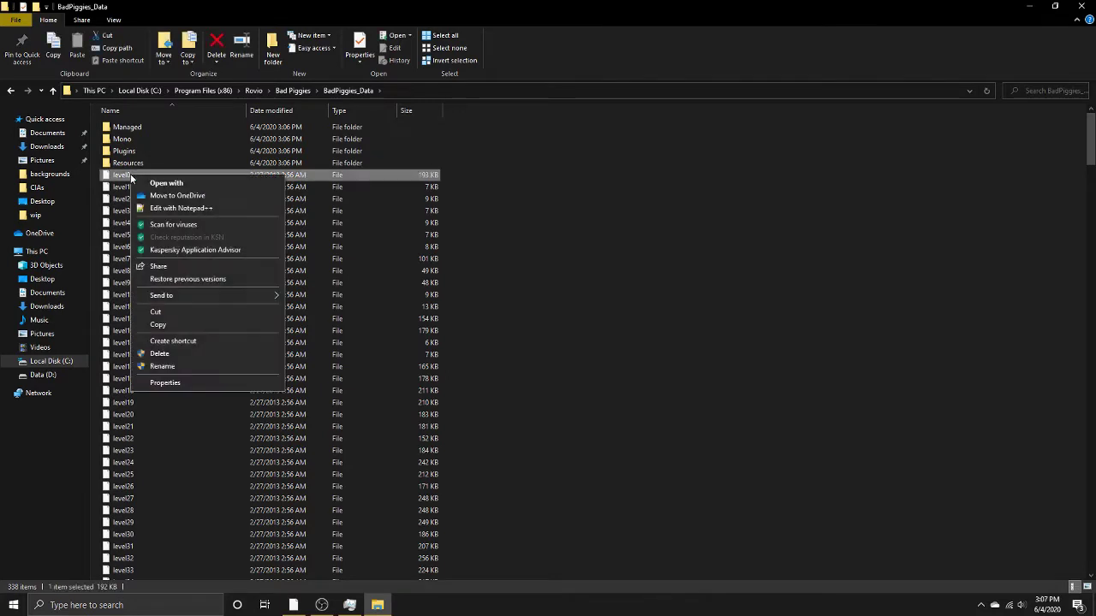
{"action": "left_click", "coordinate": [165, 354]}
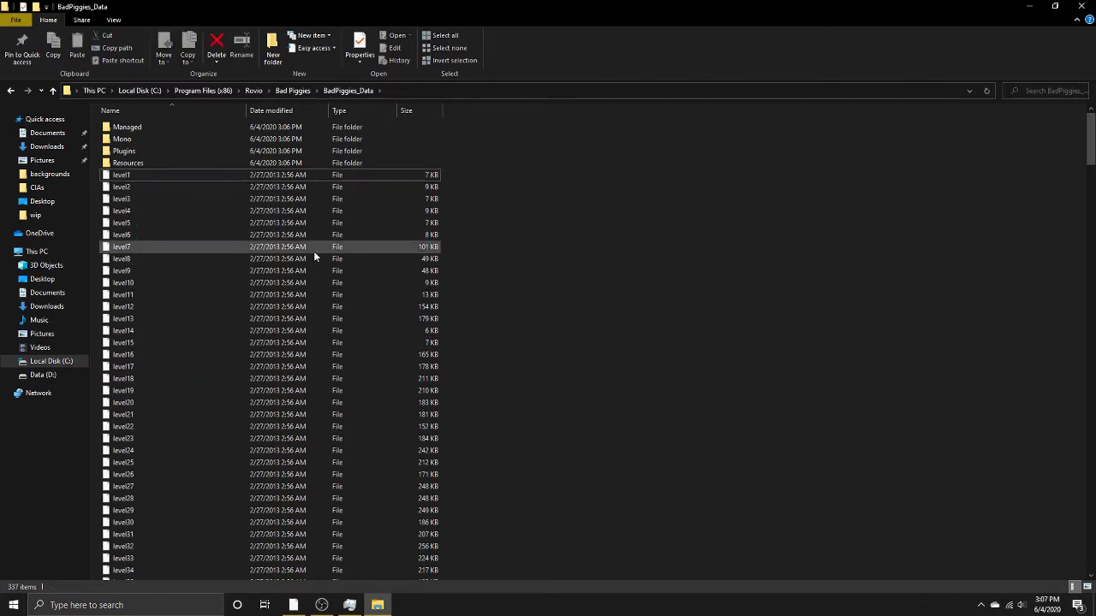
- Rename the level14 file to level0 and close the folder window
{"action": "right_click", "coordinate": [130, 334]}
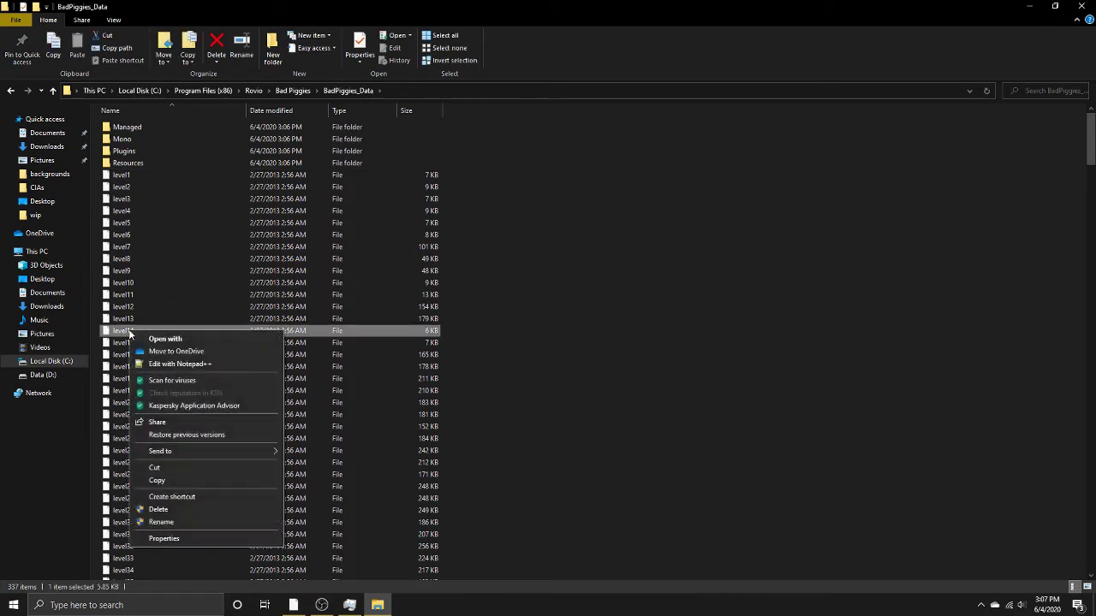
{"action": "left_click", "coordinate": [165, 523]}
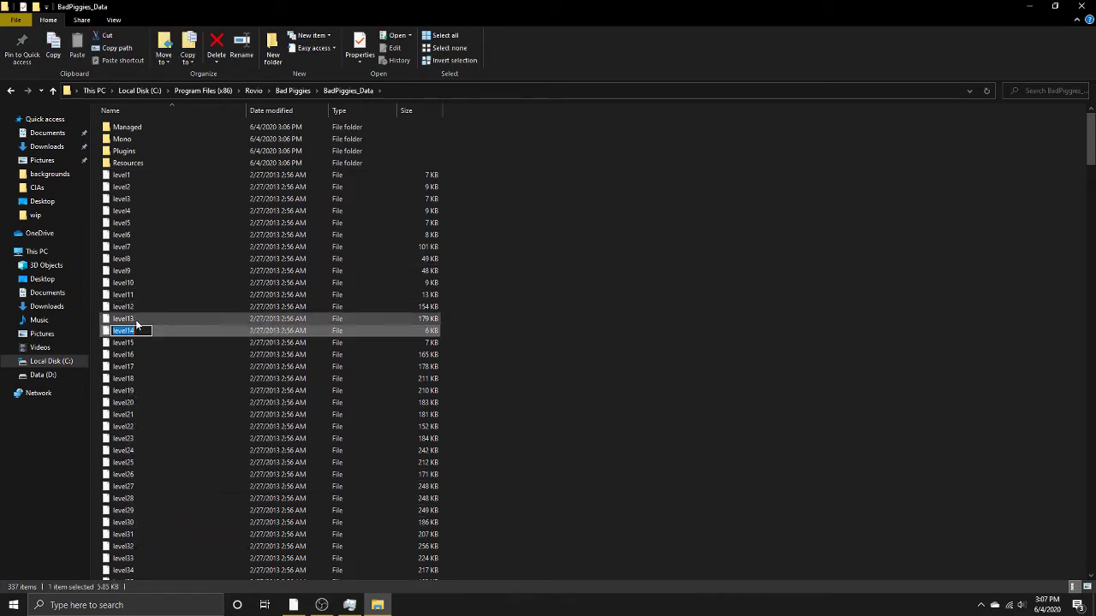
{"action": "left_click", "coordinate": [138, 335]}
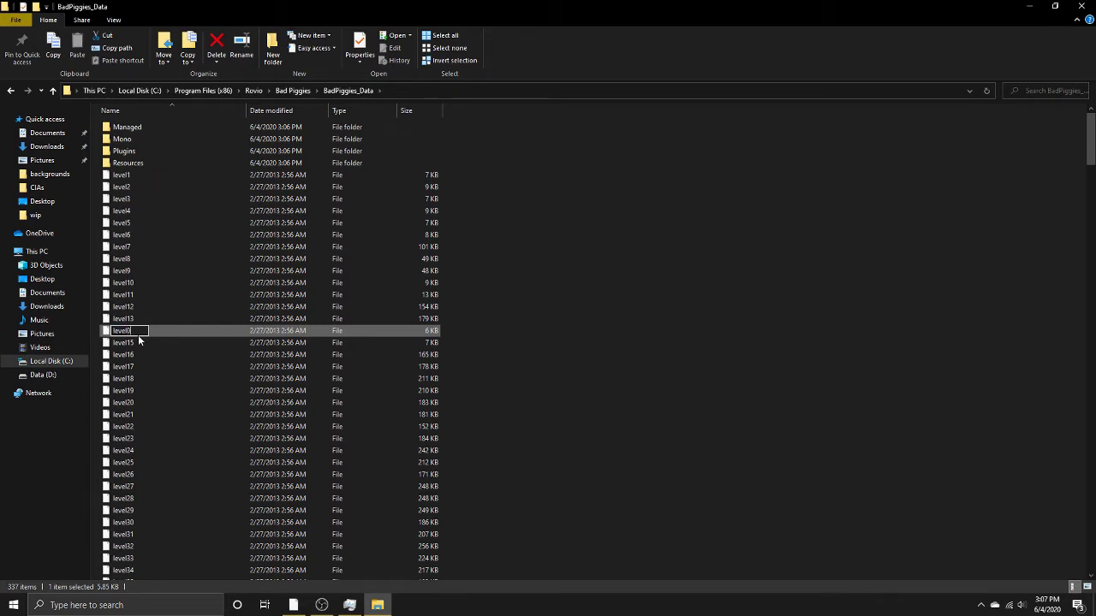
{"action": "left_click", "coordinate": [774, 310]}
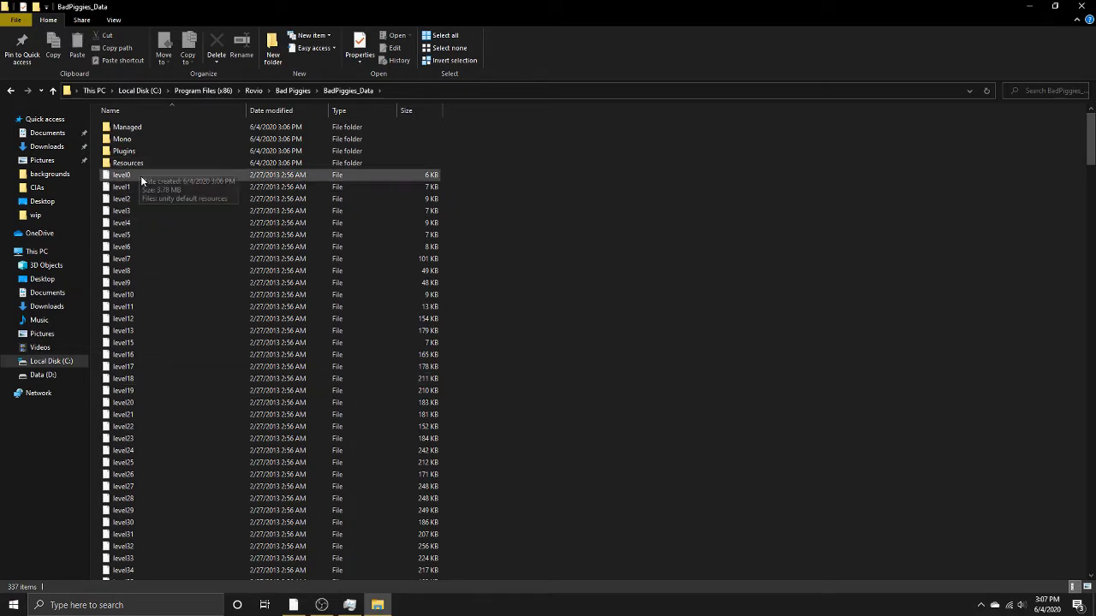
{"action": "left_click", "coordinate": [1090, 7]}
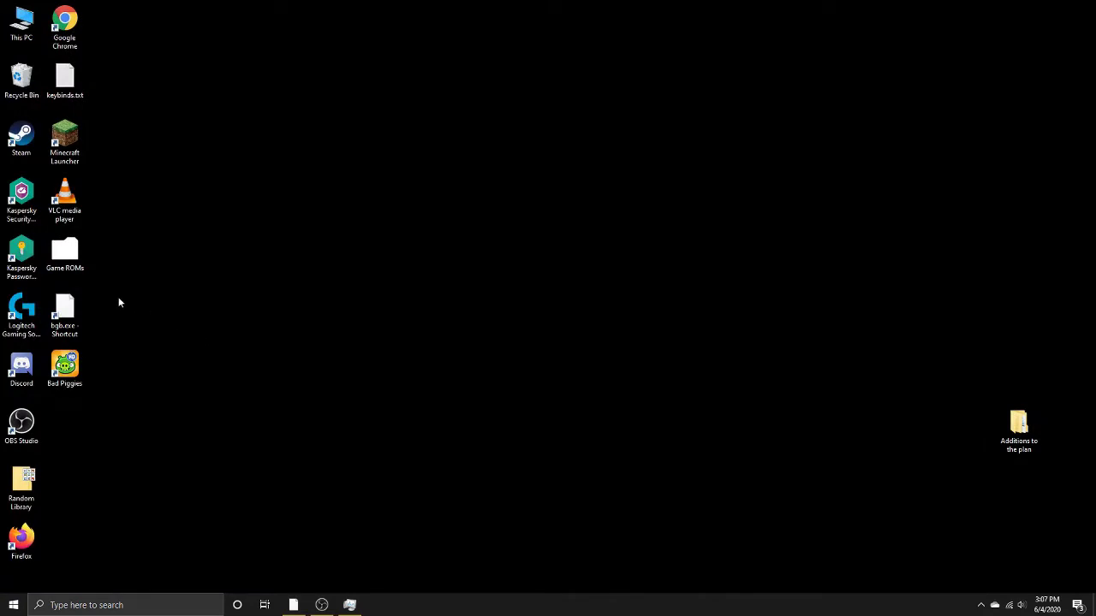
- Launch Bad Piggies from the desktop in windowed mode and reposition the game window slightly
{"action": "double_click", "coordinate": [75, 363]}
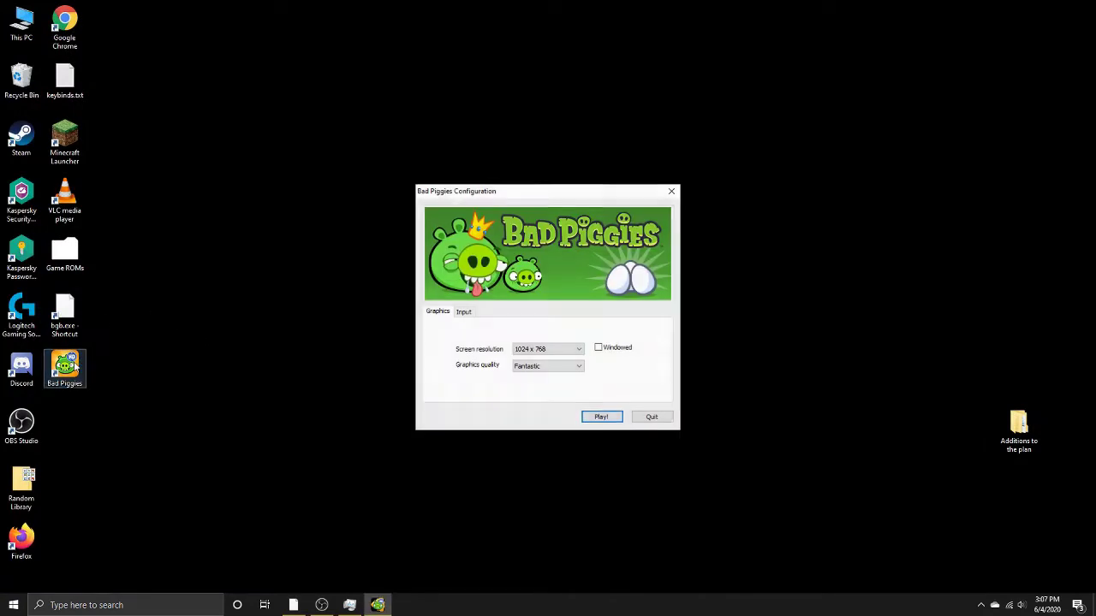
{"action": "left_click", "coordinate": [601, 350]}
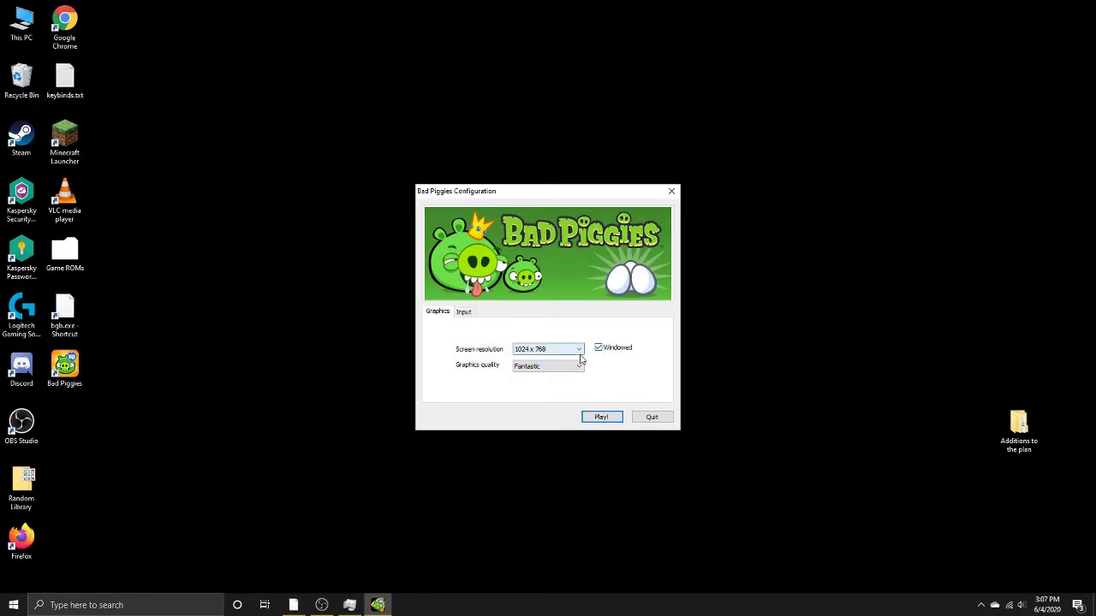
{"action": "left_click", "coordinate": [601, 417]}
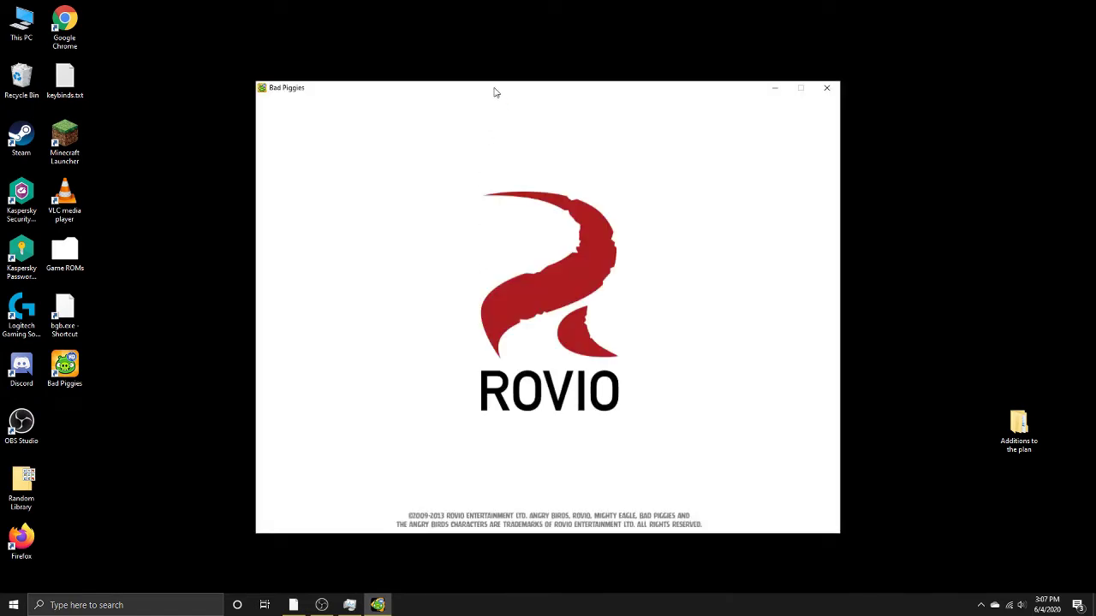
{"action": "left_click_drag", "start_coordinate": [506, 90], "coordinate": [493, 79]}
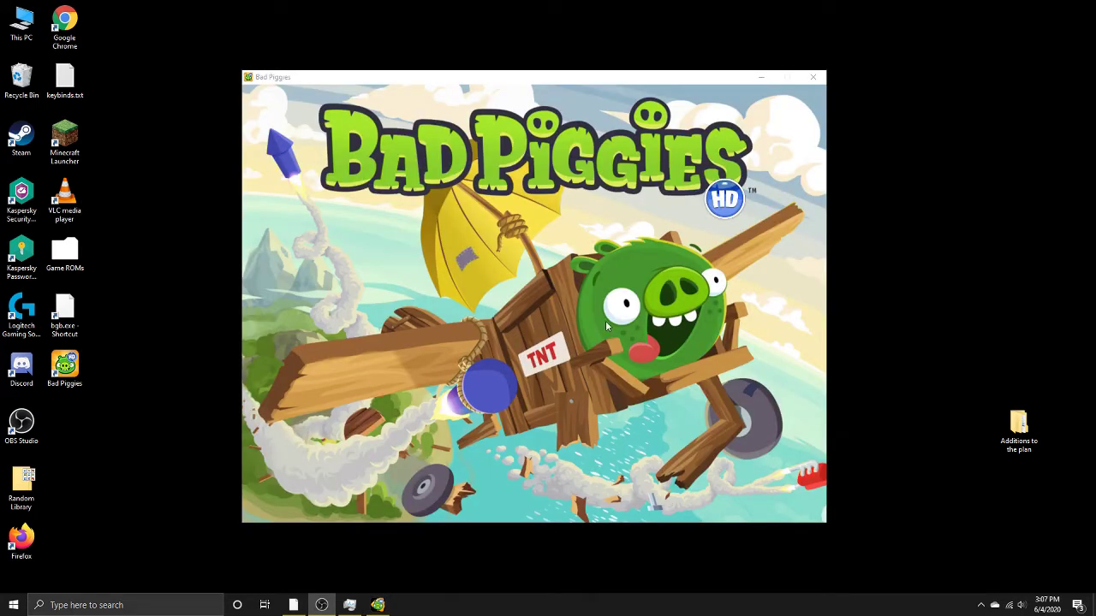
- Raise the system volume slightly and return to the Bad Piggies debug menu
{"action": "left_click", "coordinate": [585, 255]}
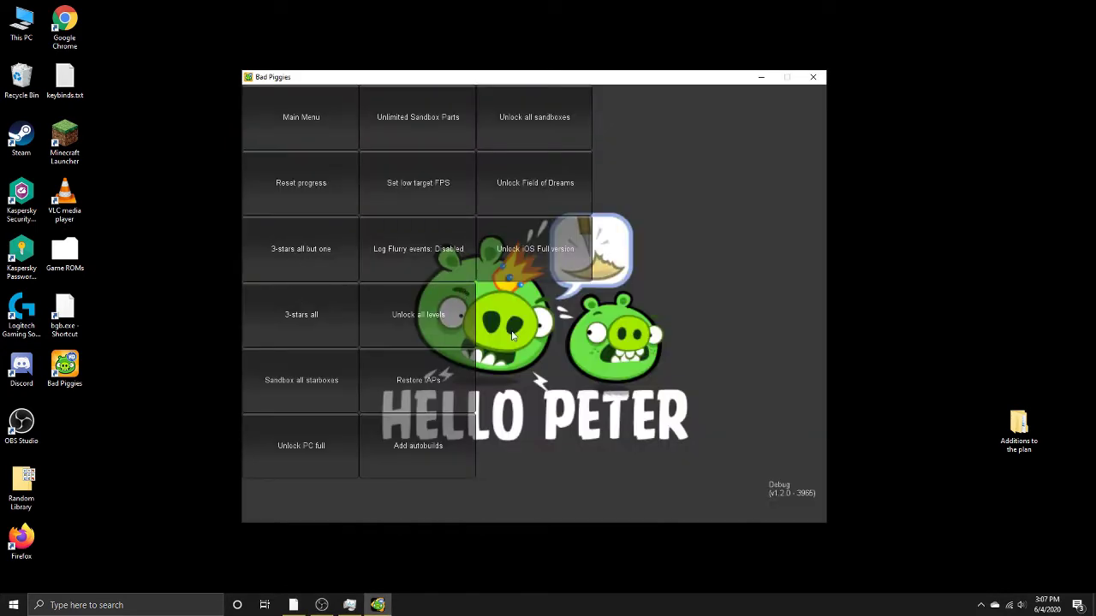
{"action": "left_click", "coordinate": [1021, 605]}
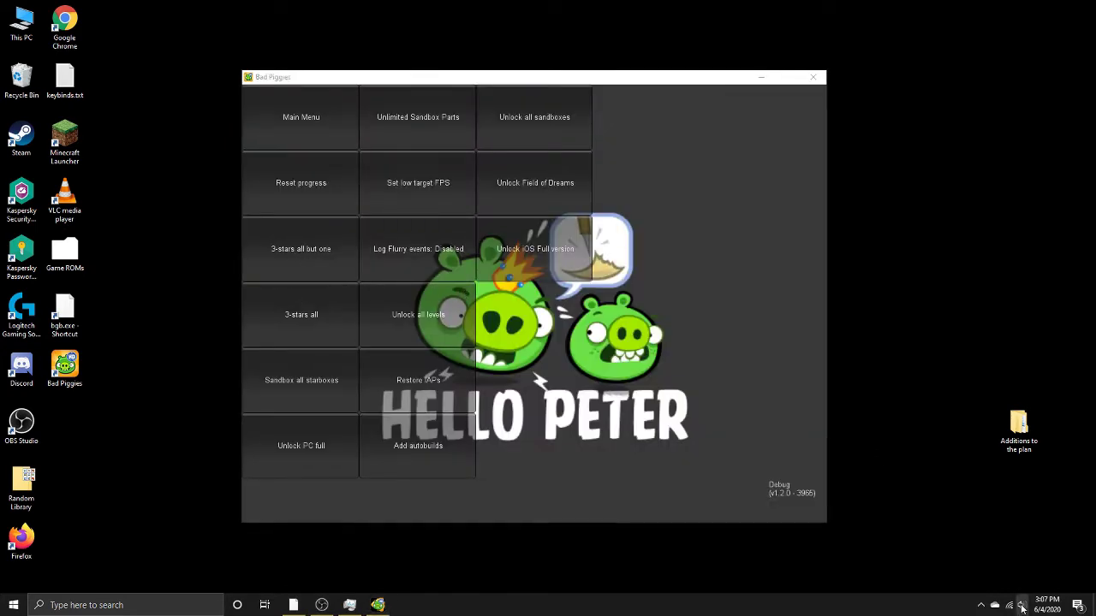
{"action": "left_click_drag", "start_coordinate": [950, 578], "coordinate": [969, 578]}
{"action": "left_click", "coordinate": [706, 318]}
- Apply Unlock all sandboxes, Unlimited Sandbox Parts and 3-stars all in the debug menu, and close the game
{"action": "left_click", "coordinate": [535, 126]}
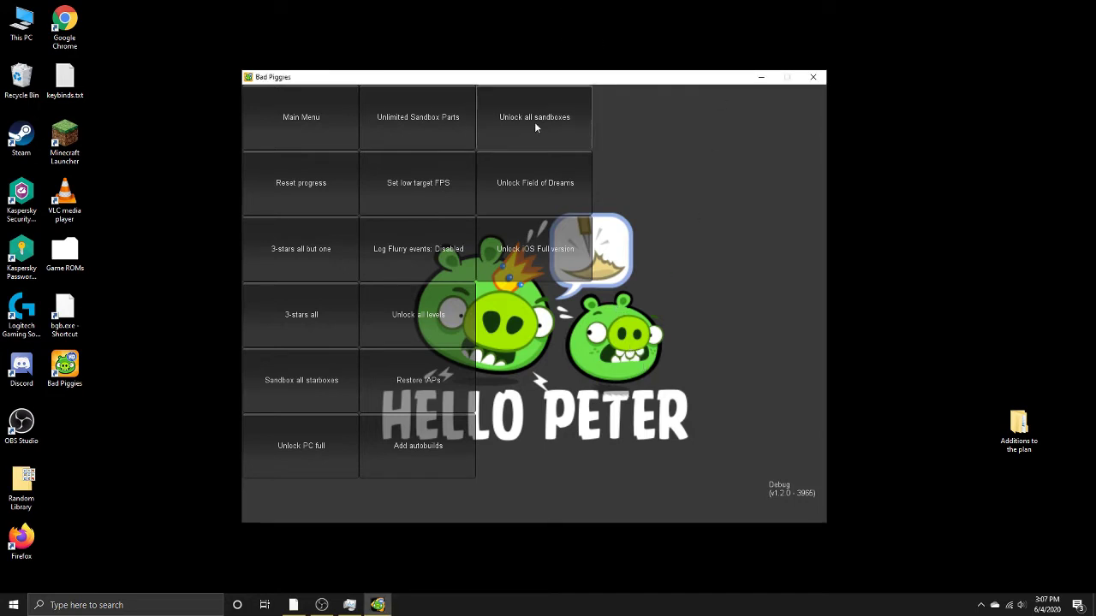
{"action": "left_click", "coordinate": [417, 124]}
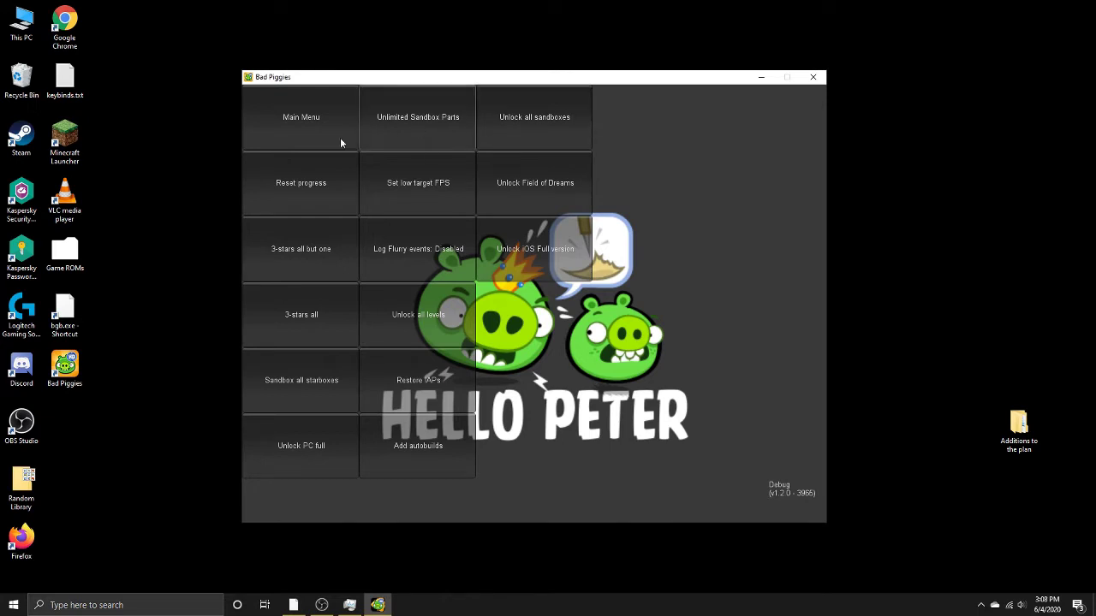
{"action": "left_click", "coordinate": [310, 318]}
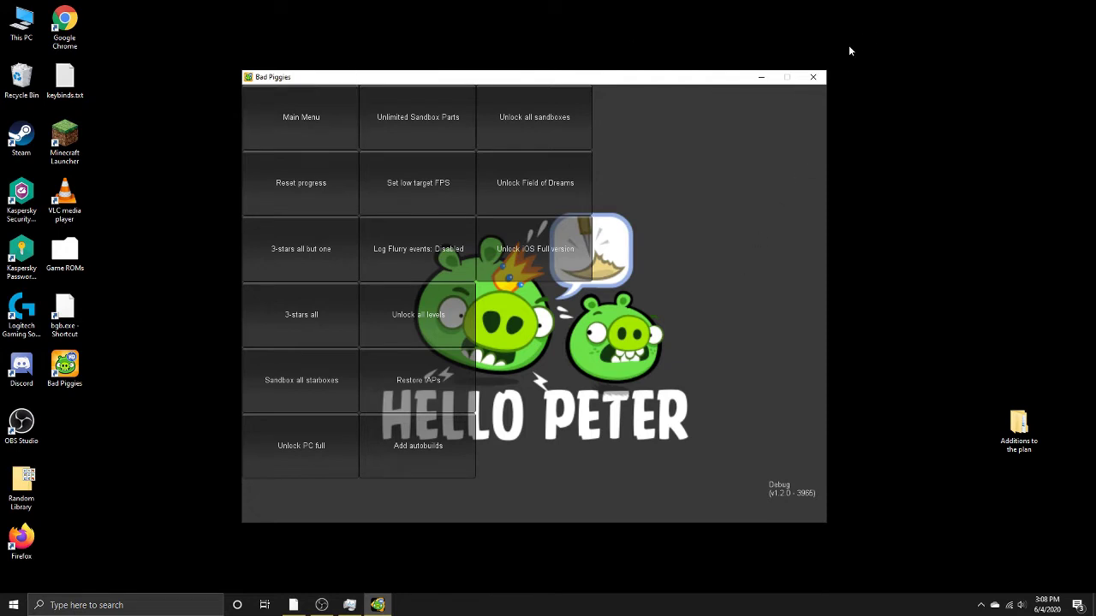
{"action": "left_click", "coordinate": [814, 79]}
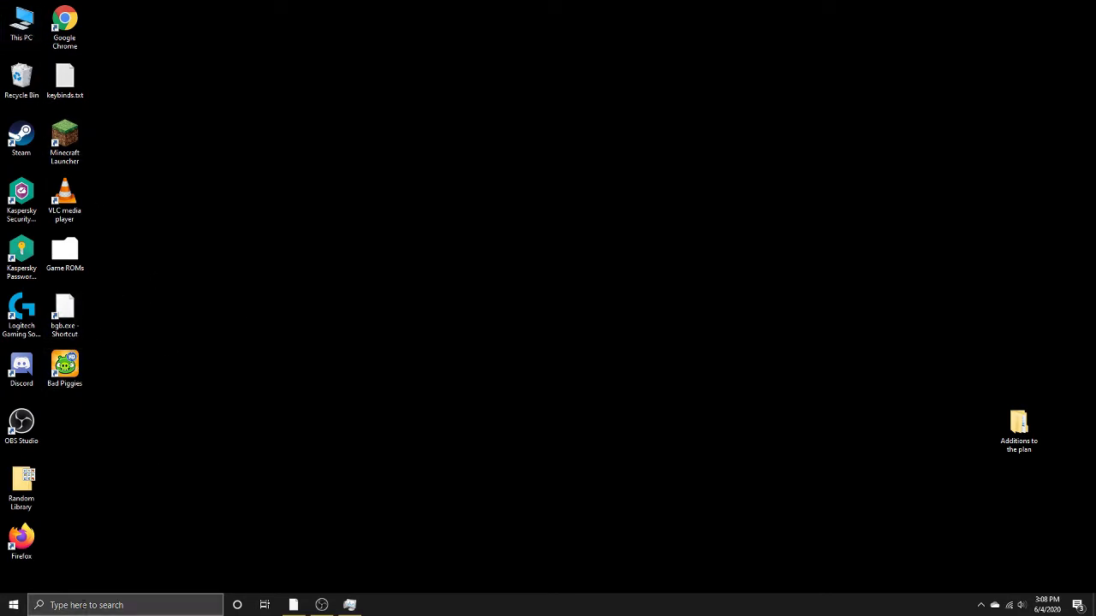
- Open This PC and browse through Local Disk (C:) and Users to the Downloads folder of the user's profile
{"action": "left_click", "coordinate": [83, 608]}
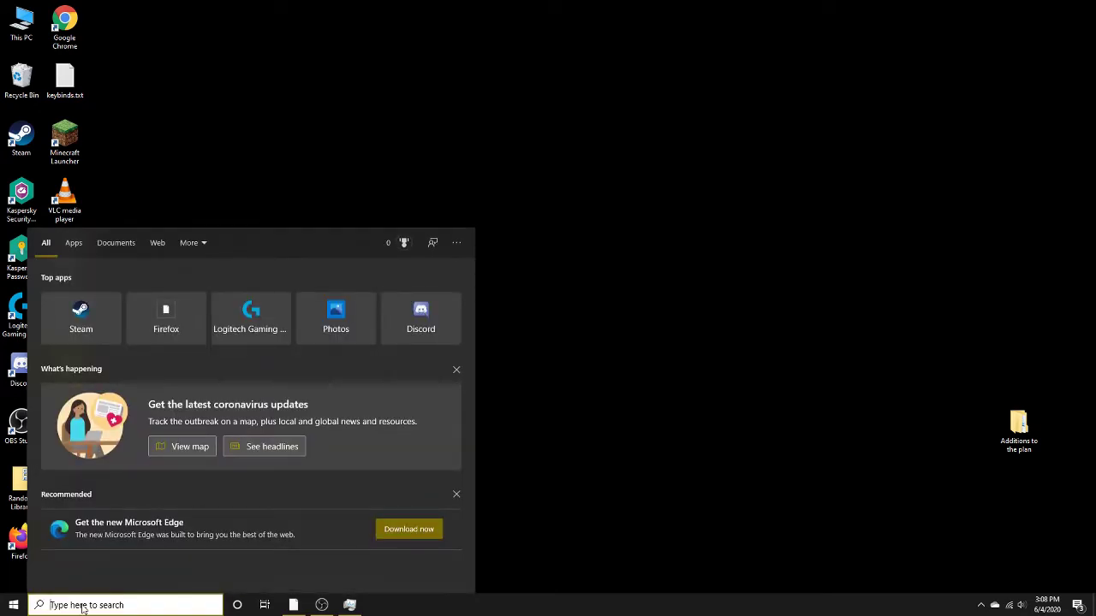
{"action": "type", "text": "this"}
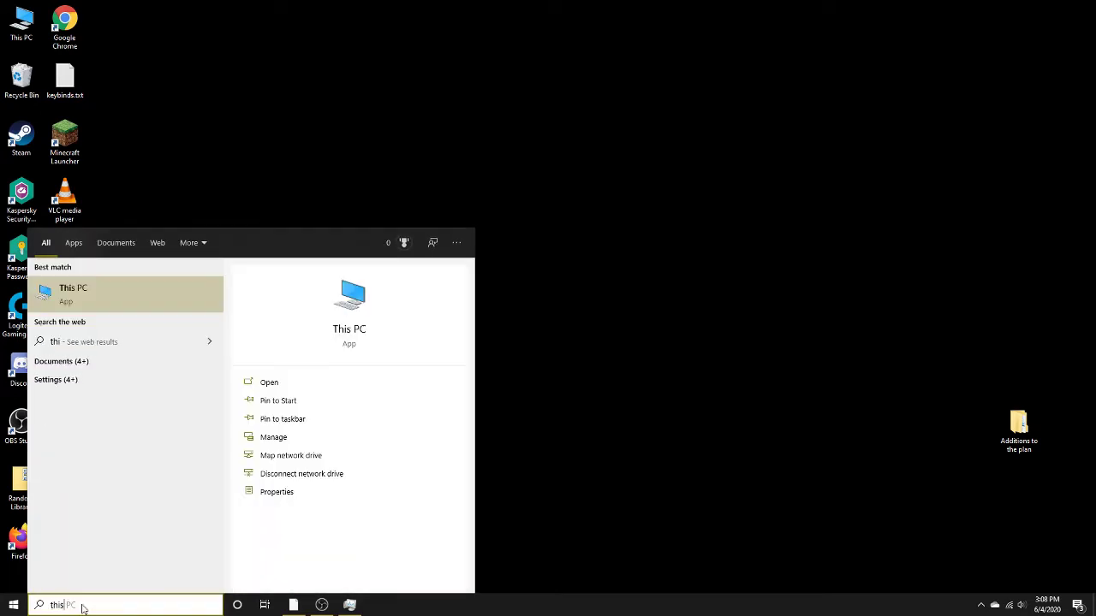
{"action": "left_click", "coordinate": [153, 289]}
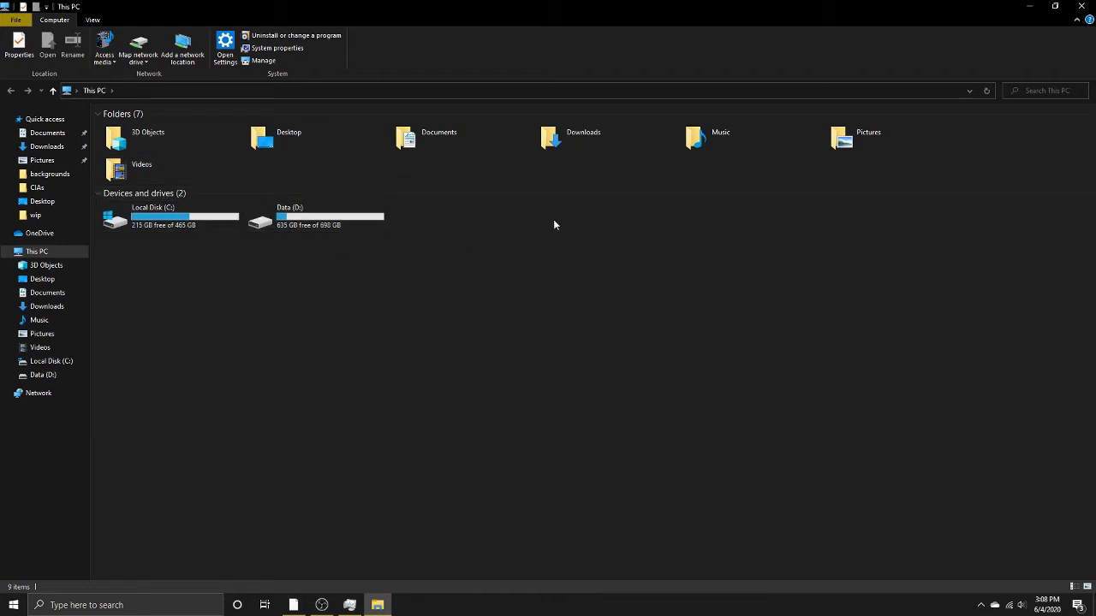
{"action": "double_click", "coordinate": [159, 215]}
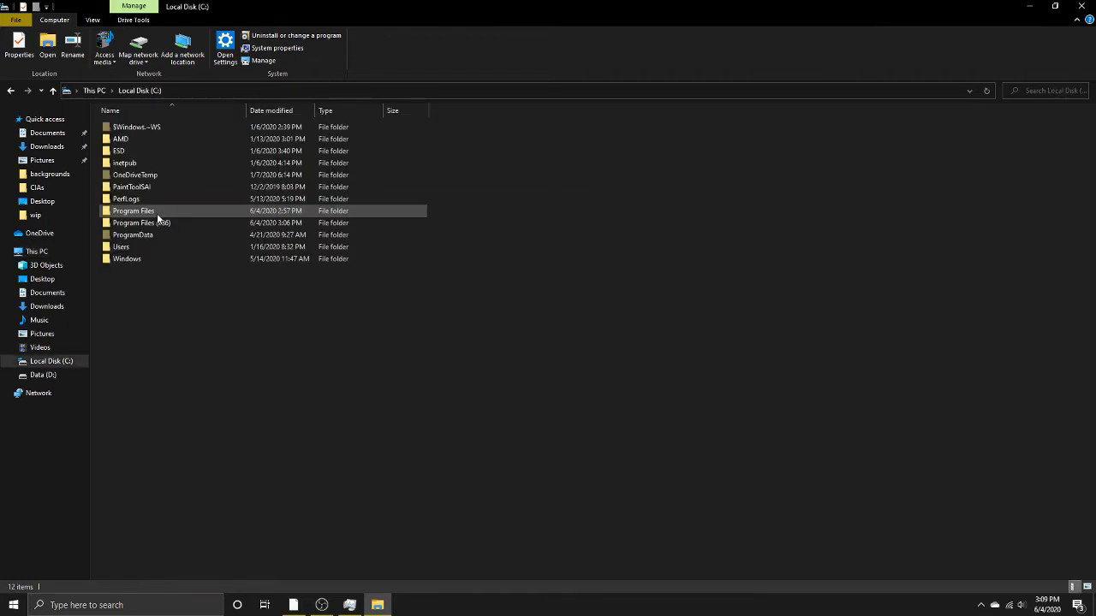
{"action": "double_click", "coordinate": [130, 247]}
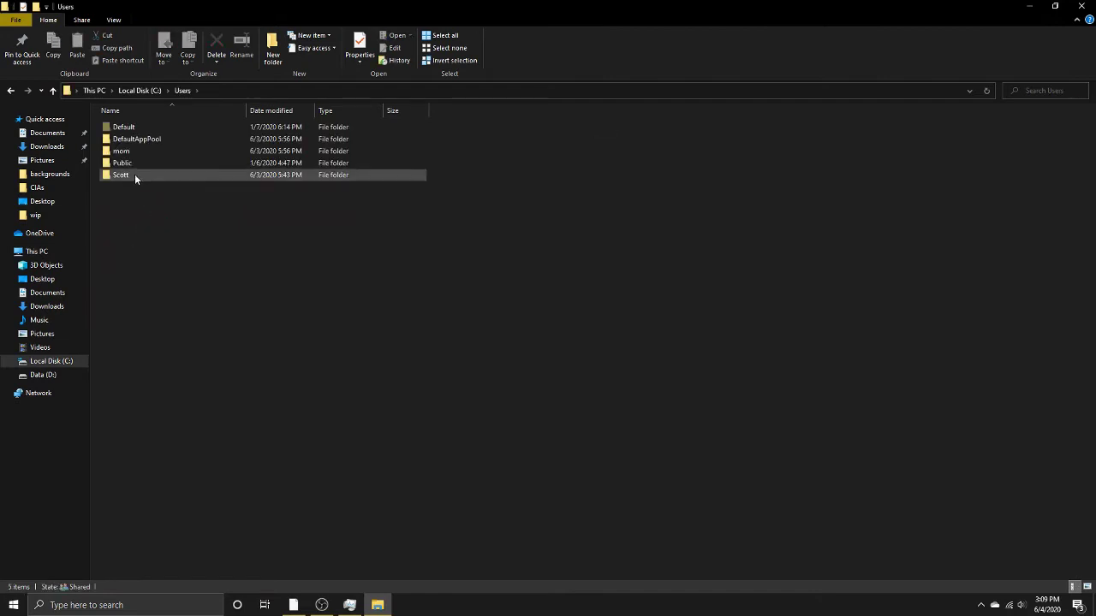
{"action": "double_click", "coordinate": [134, 174]}
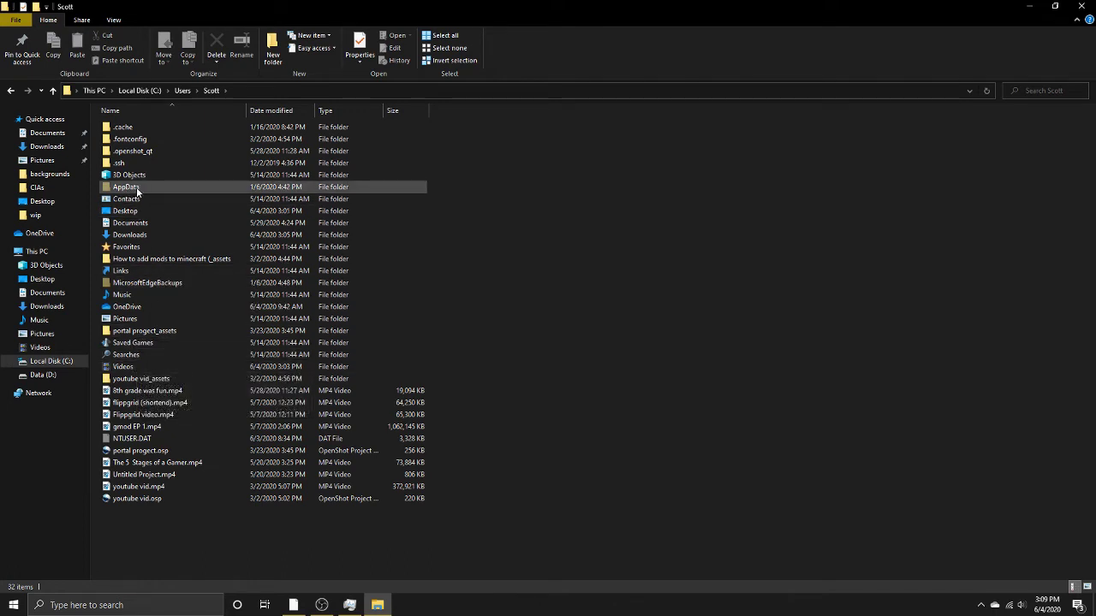
{"action": "double_click", "coordinate": [137, 234]}
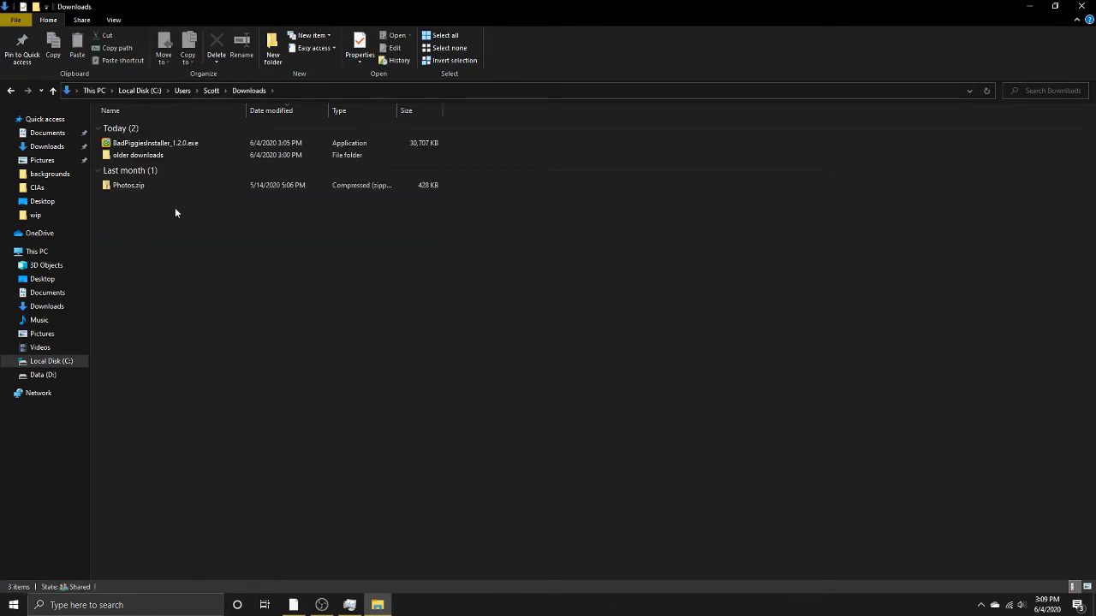
- Run BadPiggiesInstaller_1.2.0.exe with the Remove option to uninstall Bad Piggies, and finish the setup wizard
{"action": "left_click", "coordinate": [182, 143]}
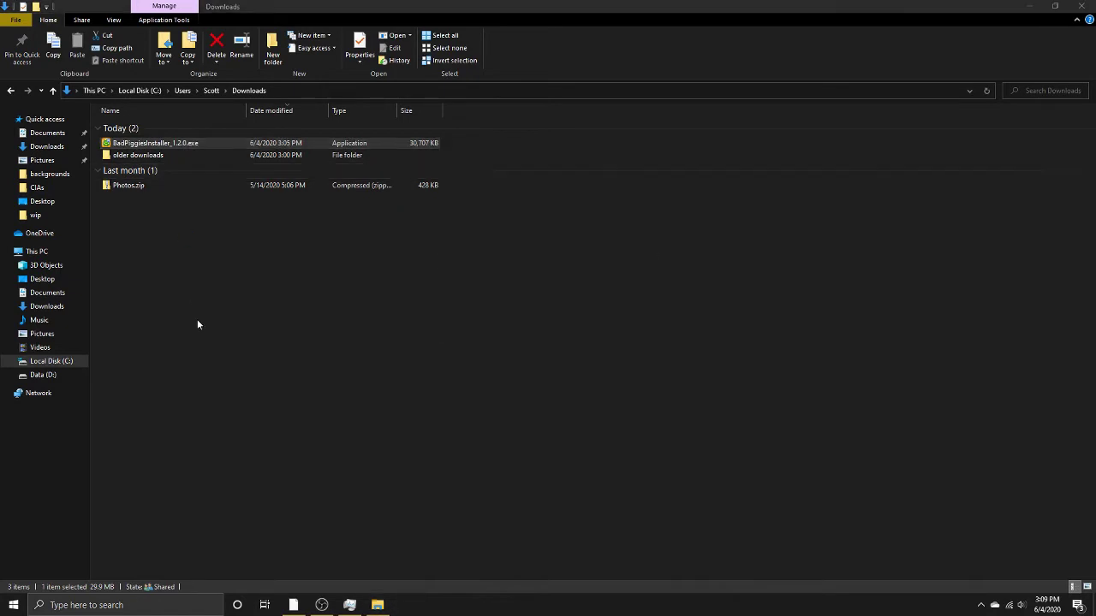
{"action": "left_click", "coordinate": [618, 391]}
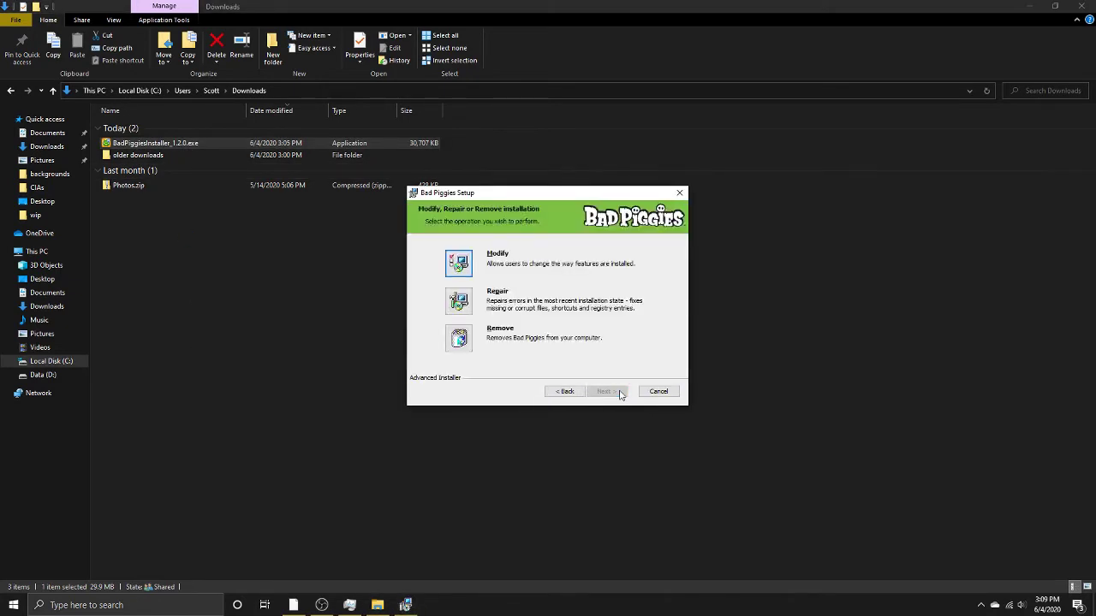
{"action": "left_click", "coordinate": [459, 339]}
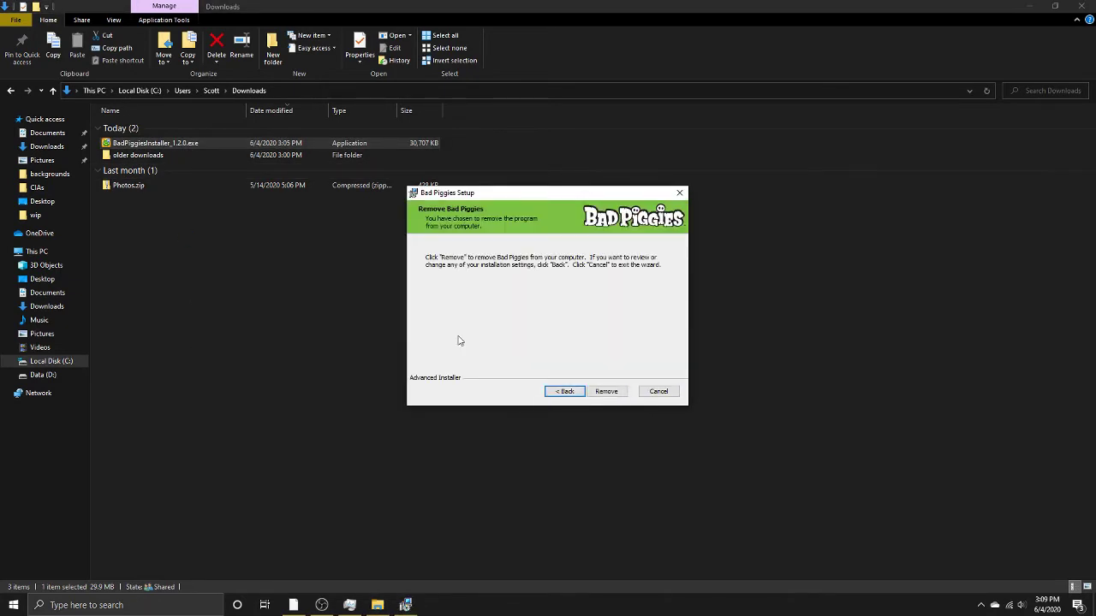
{"action": "left_click", "coordinate": [606, 391]}
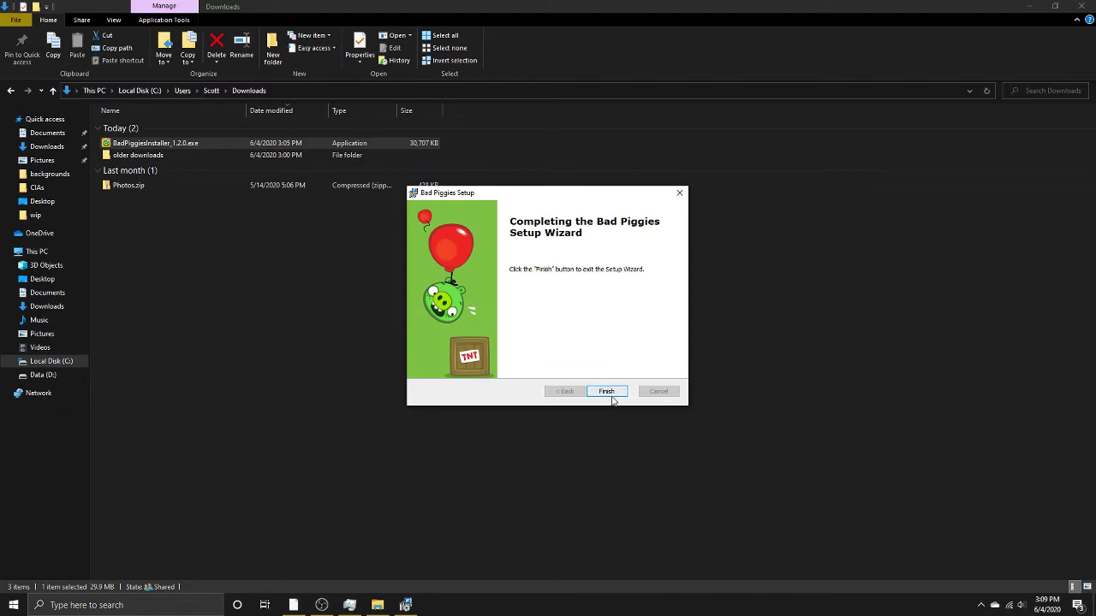
{"action": "left_click", "coordinate": [613, 396]}
- Delete BadPiggiesInstaller_1.2.0.exe from the Downloads folder and minimize the folder window
{"action": "right_click", "coordinate": [185, 147]}
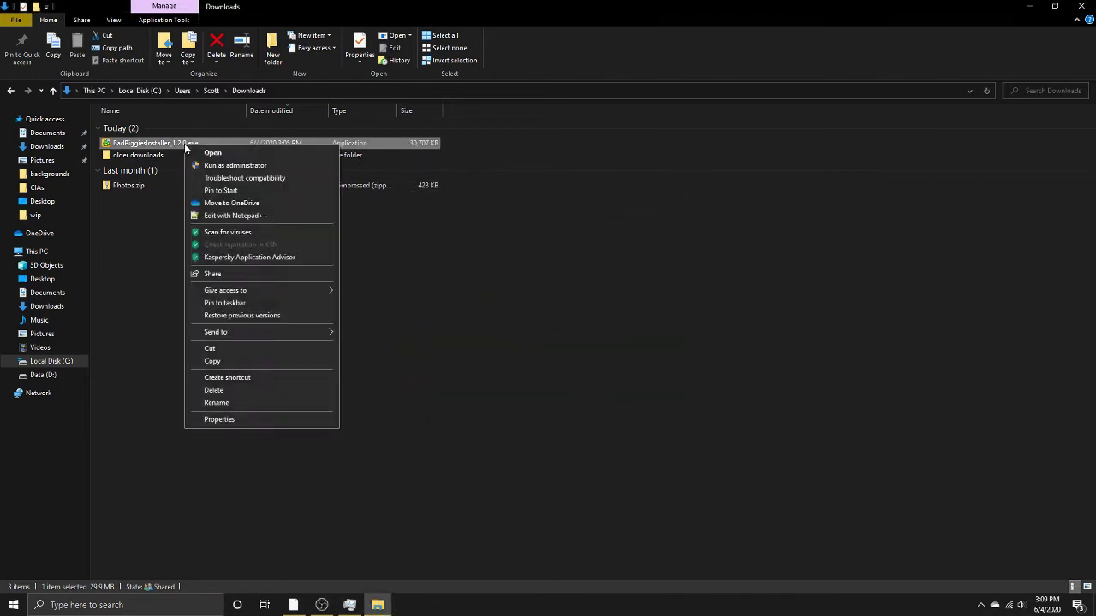
{"action": "left_click", "coordinate": [208, 393]}
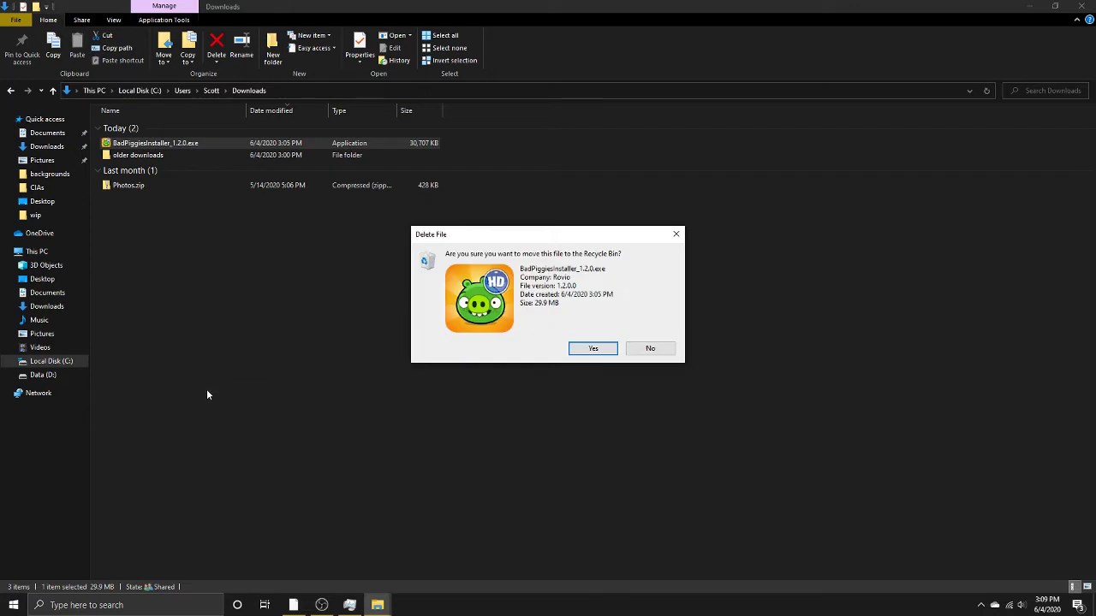
{"action": "left_click", "coordinate": [590, 349]}
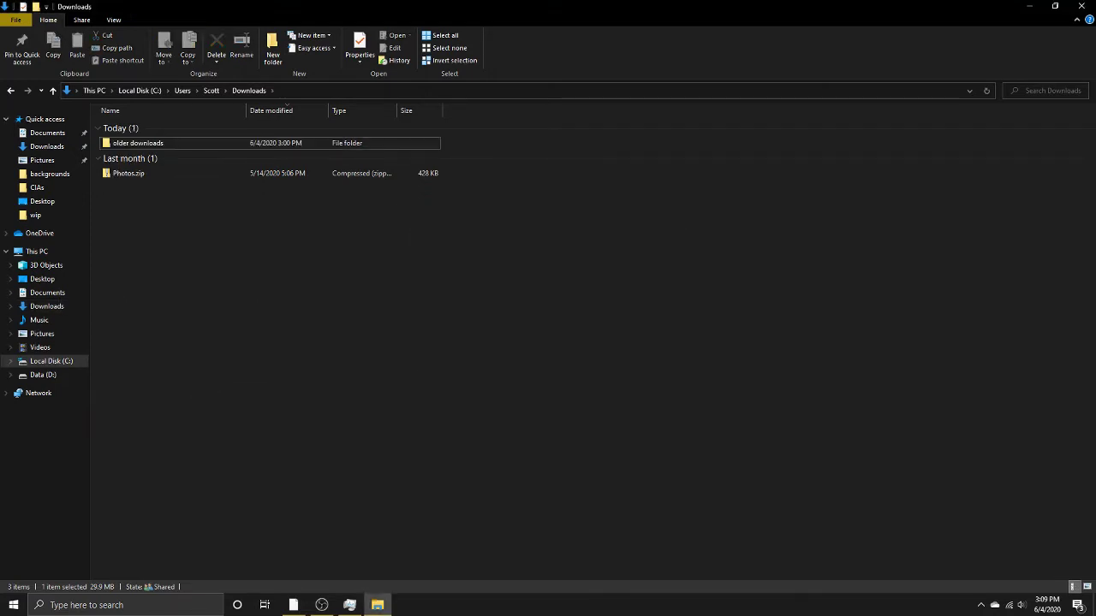
{"action": "left_click", "coordinate": [1028, 6]}
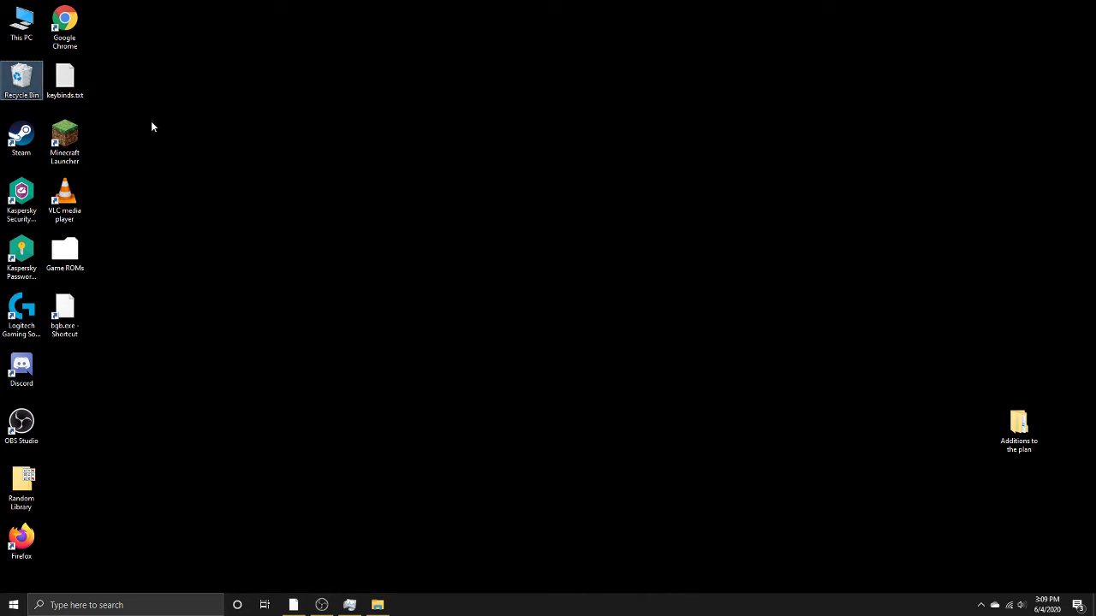
- Empty the Recycle Bin and confirm the permanent deletion of its items
{"action": "right_click", "coordinate": [17, 79]}
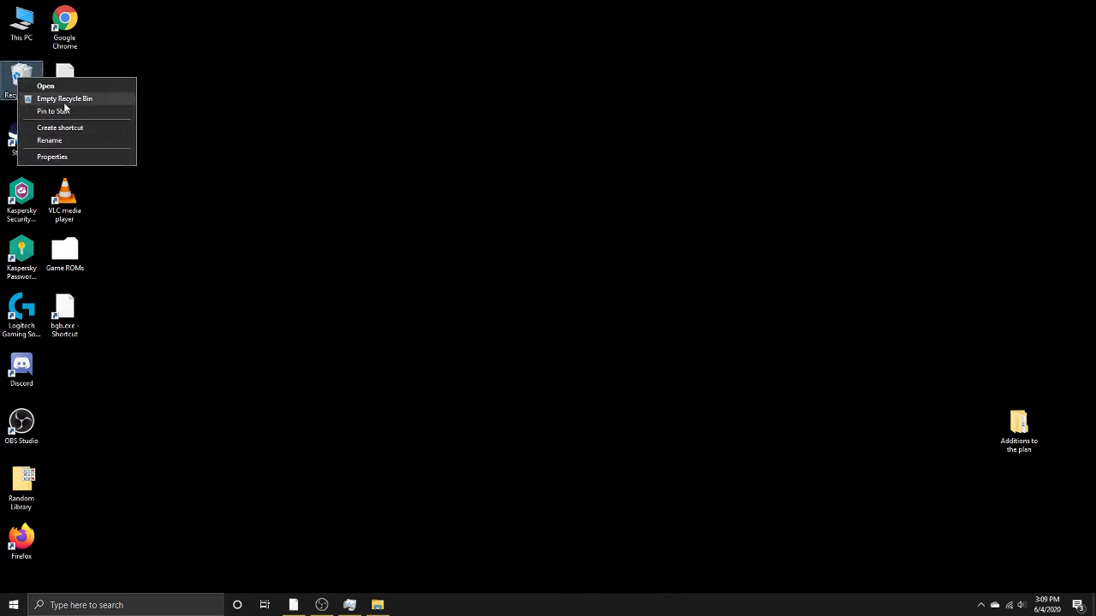
{"action": "left_click", "coordinate": [63, 99]}
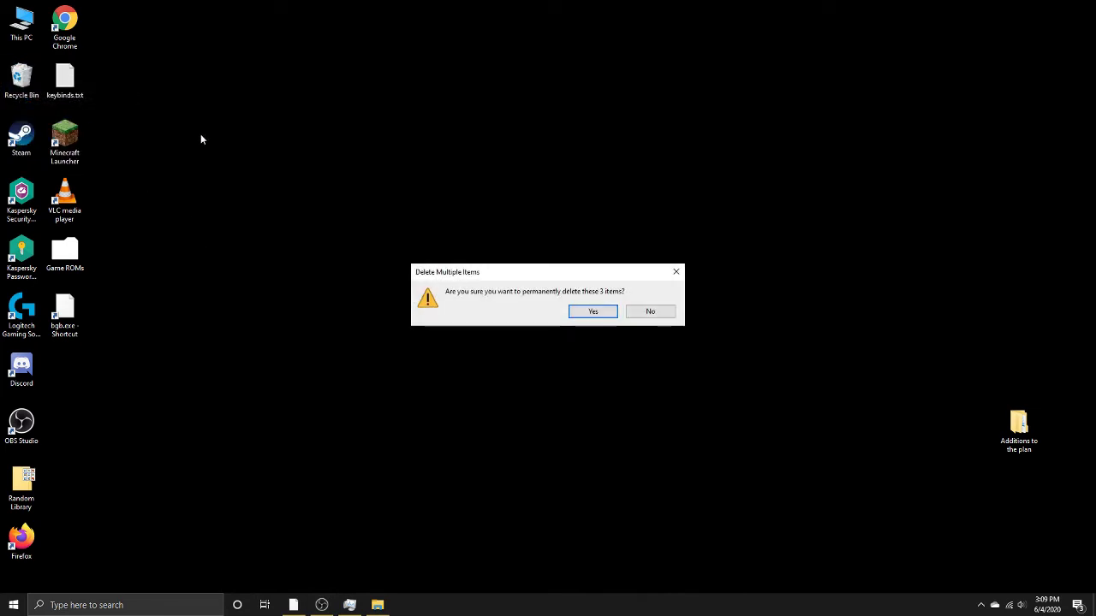
{"action": "left_click", "coordinate": [592, 311]}
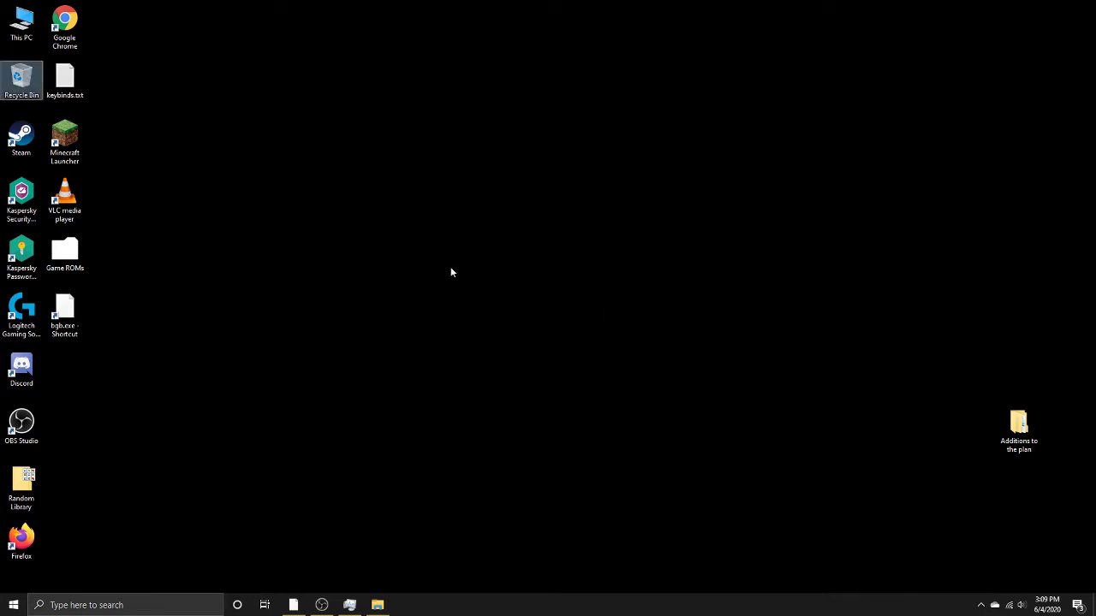
- Switch to Firefox and download BadPiggiesInstaller_1.3.0.exe from the bad piggies folder in Google Drive, saving the file
{"action": "left_click", "coordinate": [293, 605]}
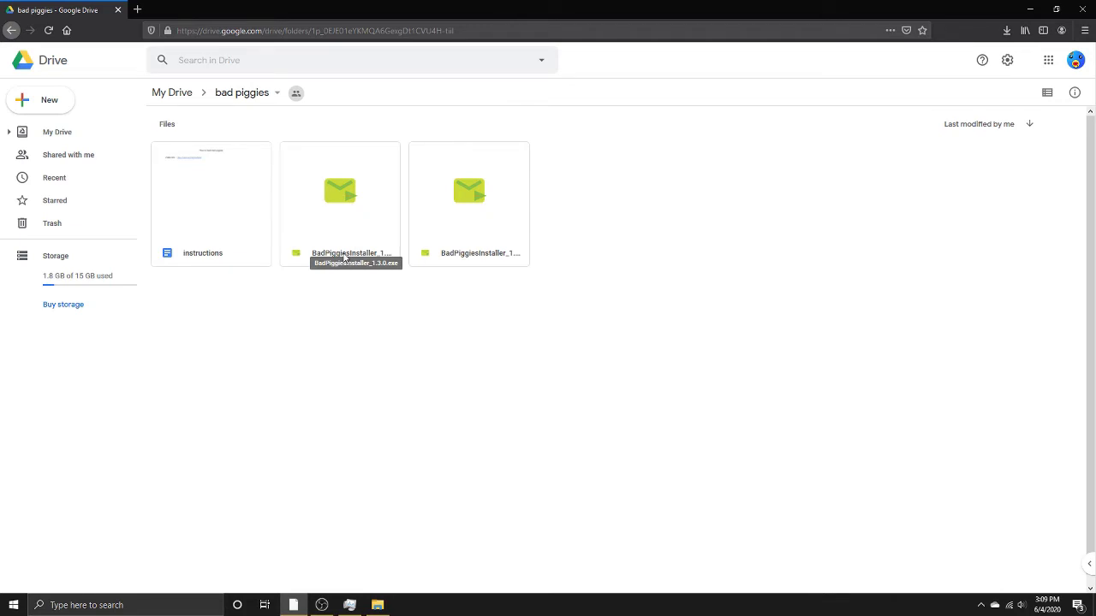
{"action": "left_click", "coordinate": [344, 257]}
{"action": "right_click", "coordinate": [344, 257]}
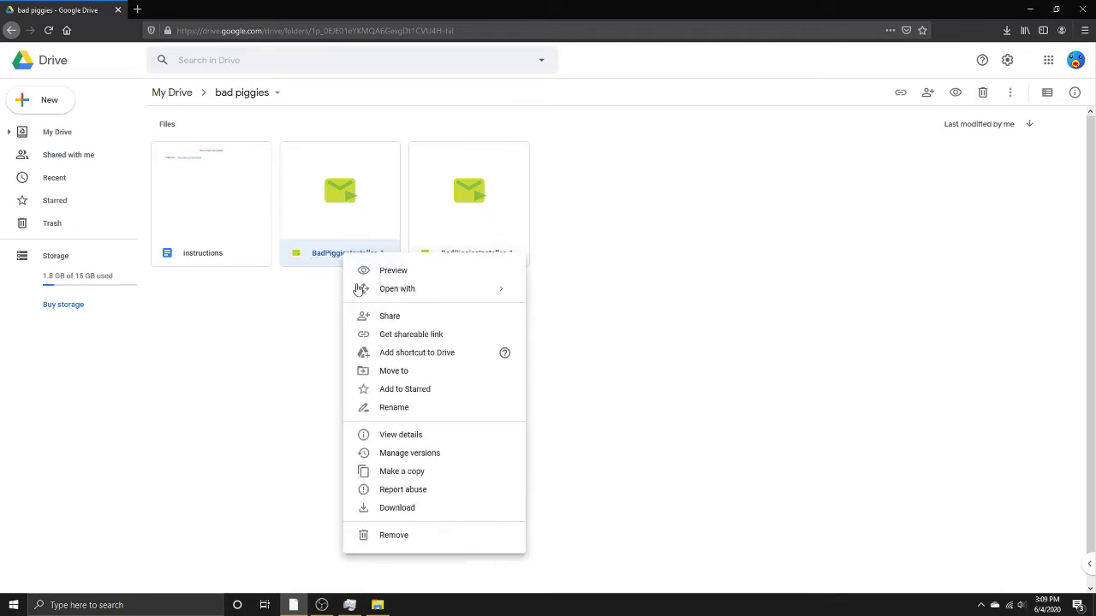
{"action": "left_click", "coordinate": [404, 507]}
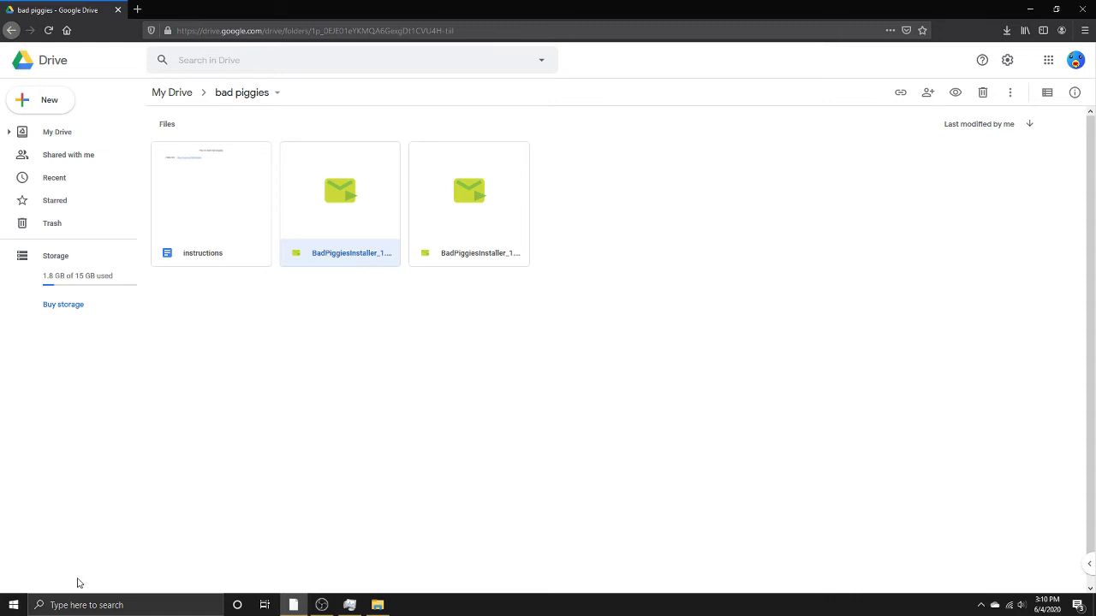
{"action": "left_click", "coordinate": [1007, 25]}
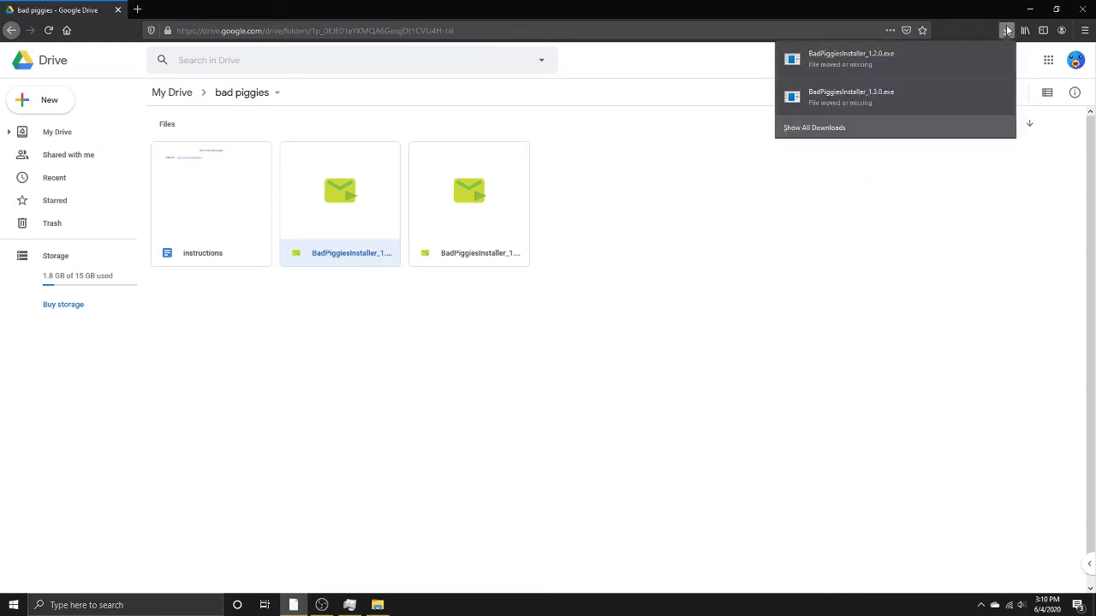
{"action": "left_click", "coordinate": [1007, 26]}
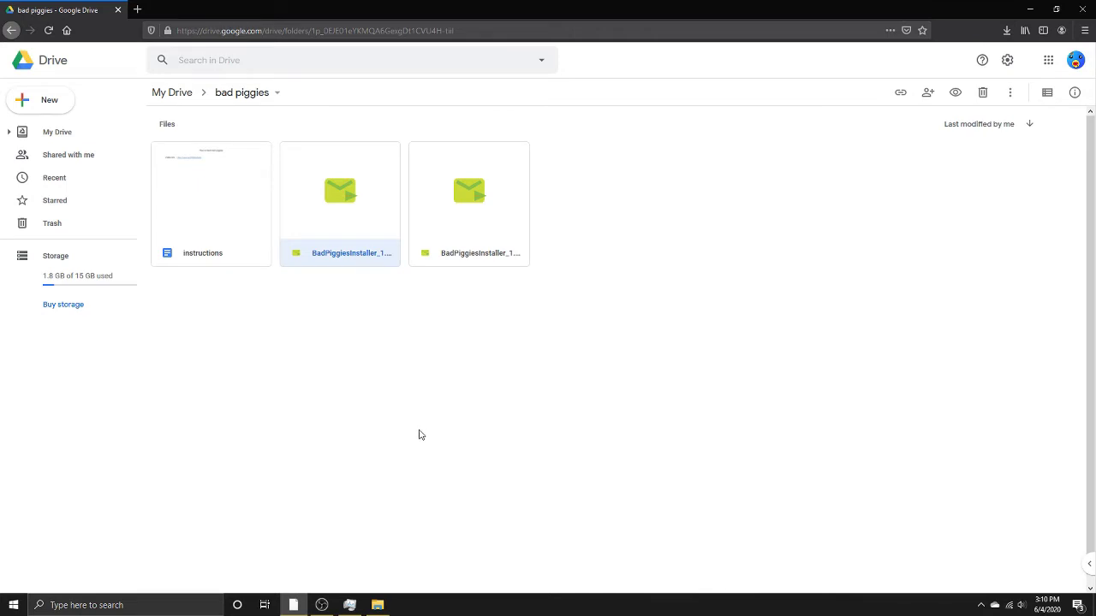
{"action": "key", "text": "F5"}
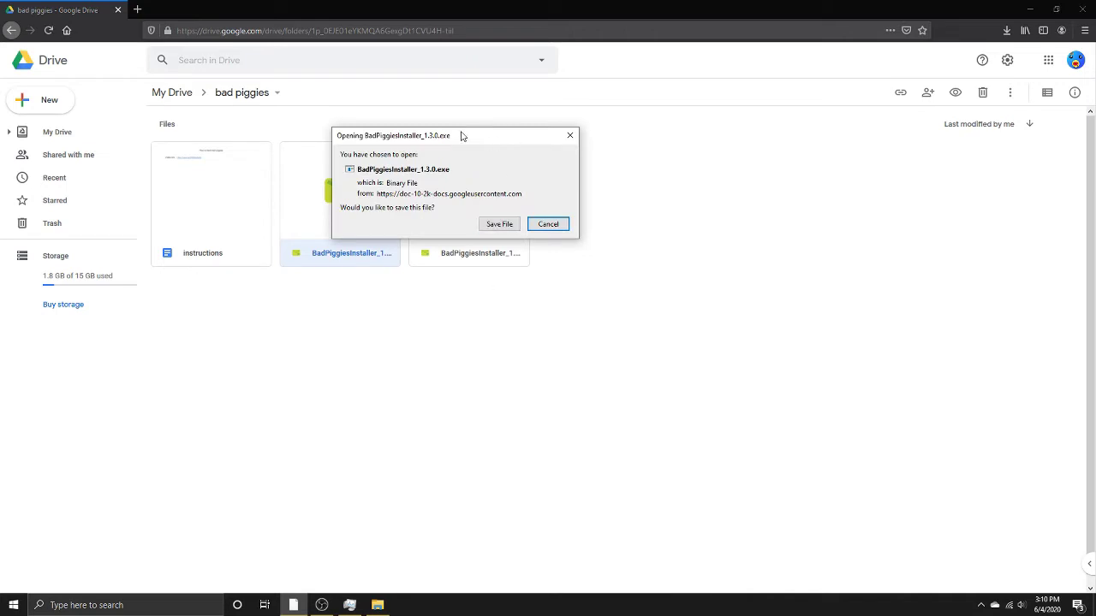
{"action": "left_click_drag", "start_coordinate": [465, 137], "coordinate": [491, 197]}
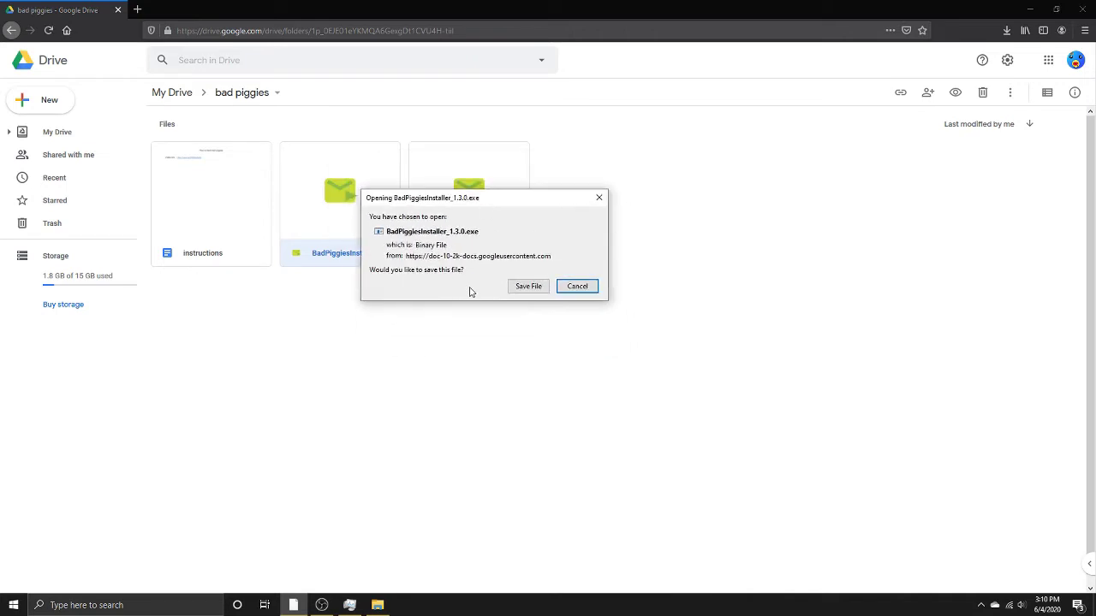
{"action": "left_click", "coordinate": [528, 287]}
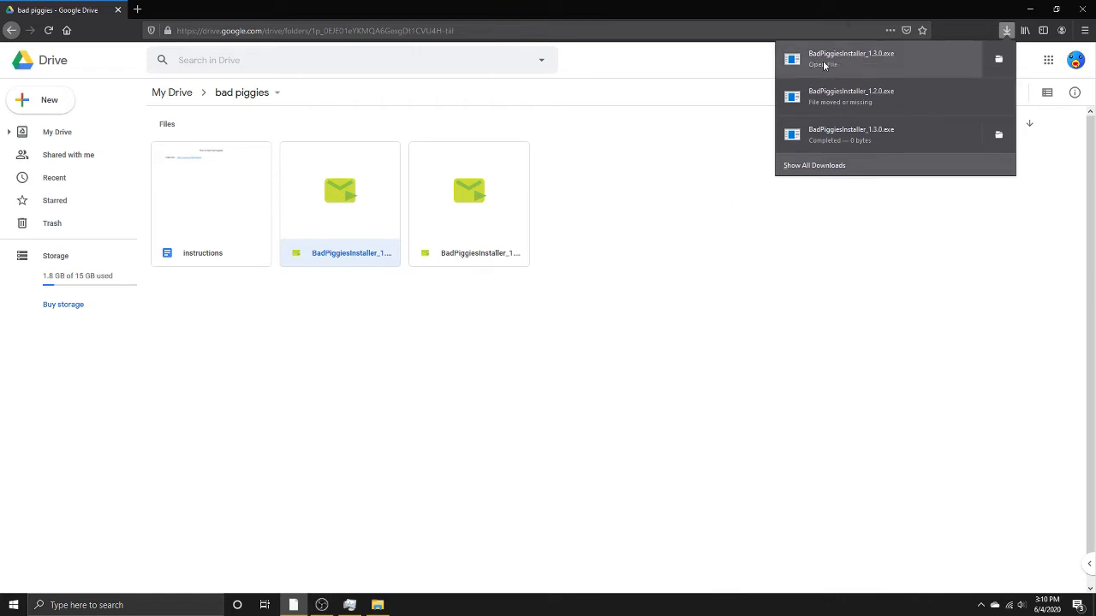
- Show the downloaded BadPiggiesInstaller_1.3.0.exe in its folder, close the browser and launch the installer
{"action": "left_click", "coordinate": [999, 61]}
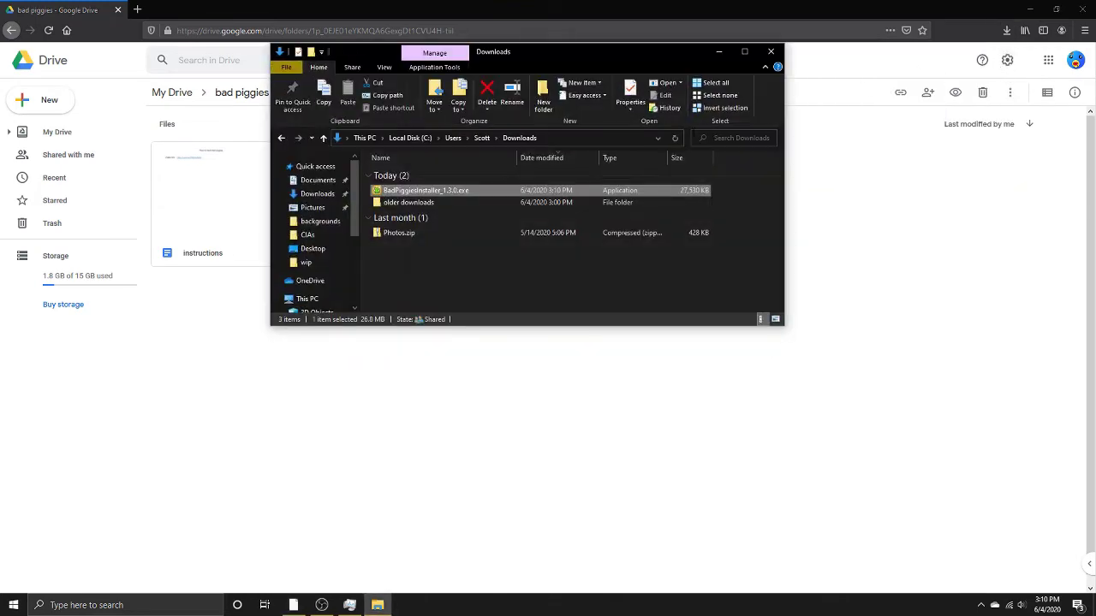
{"action": "left_click", "coordinate": [1081, 9]}
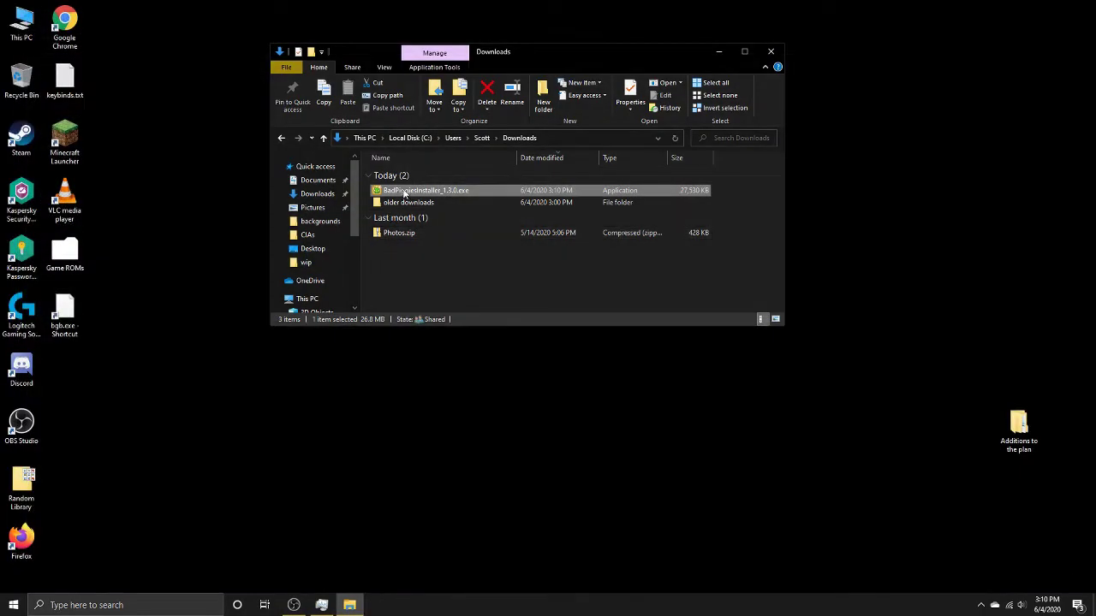
{"action": "double_click", "coordinate": [405, 191]}
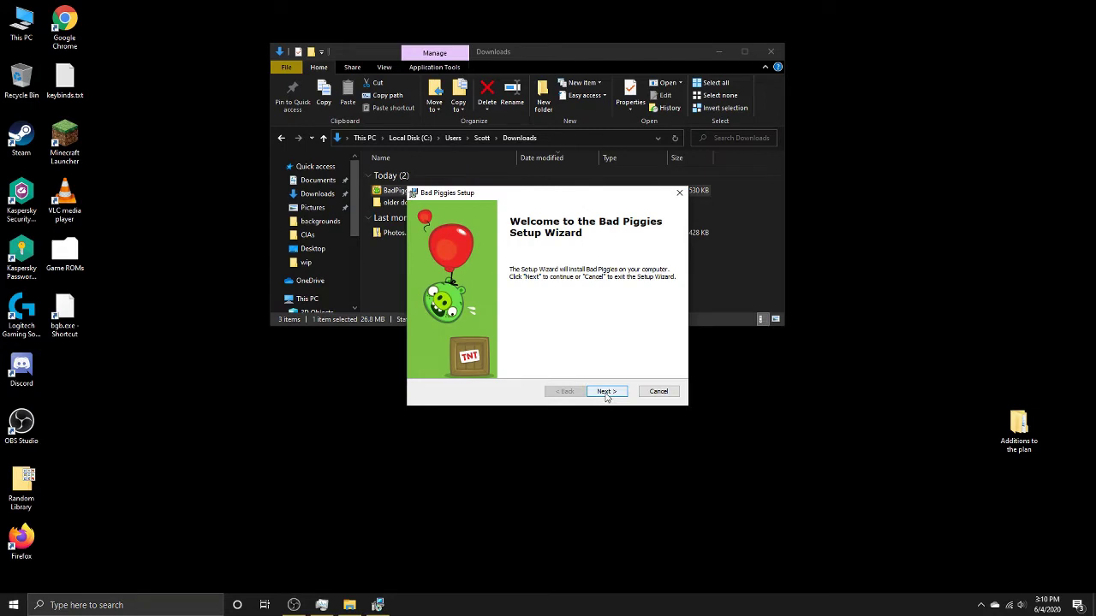
- Install Bad Piggies with the setup wizard, accepting the license agreement, and finish with Launch Bad Piggies enabled
{"action": "left_click", "coordinate": [606, 392]}
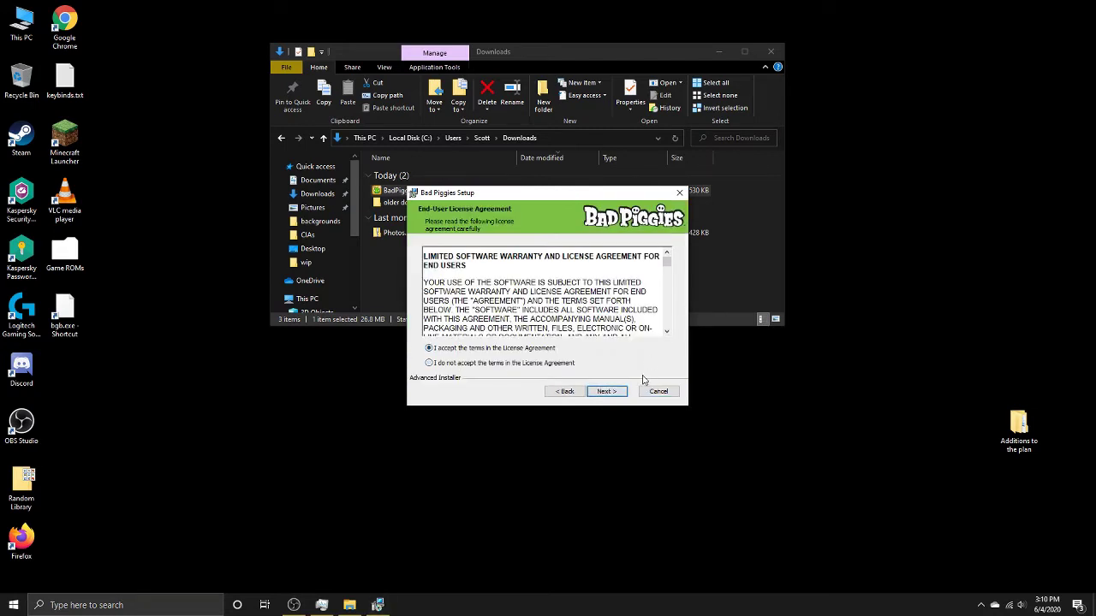
{"action": "left_click", "coordinate": [605, 396]}
{"action": "left_click", "coordinate": [606, 392]}
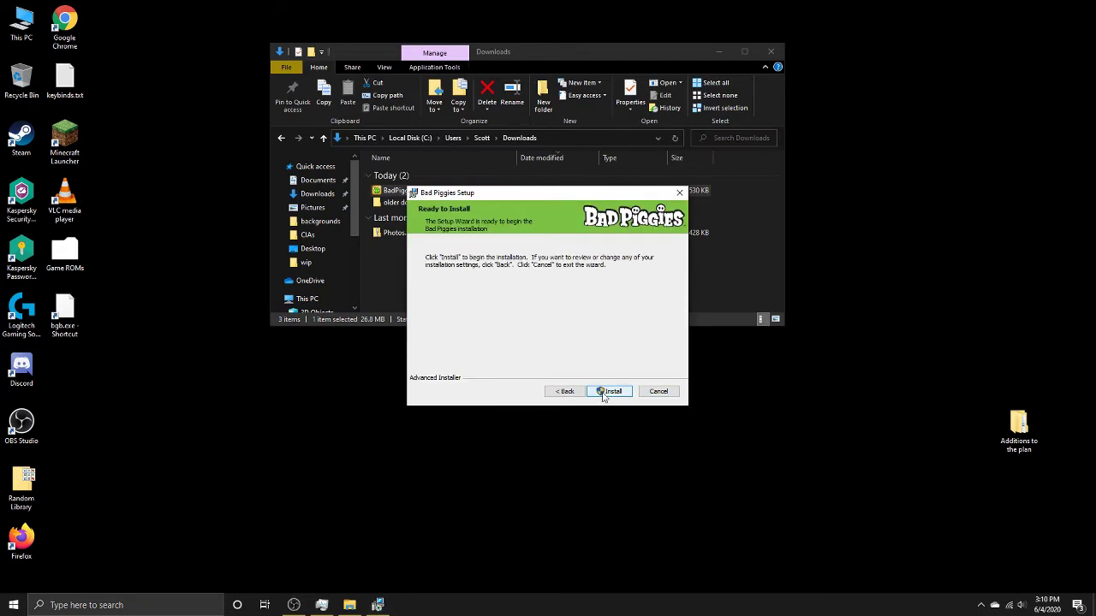
{"action": "left_click", "coordinate": [602, 391]}
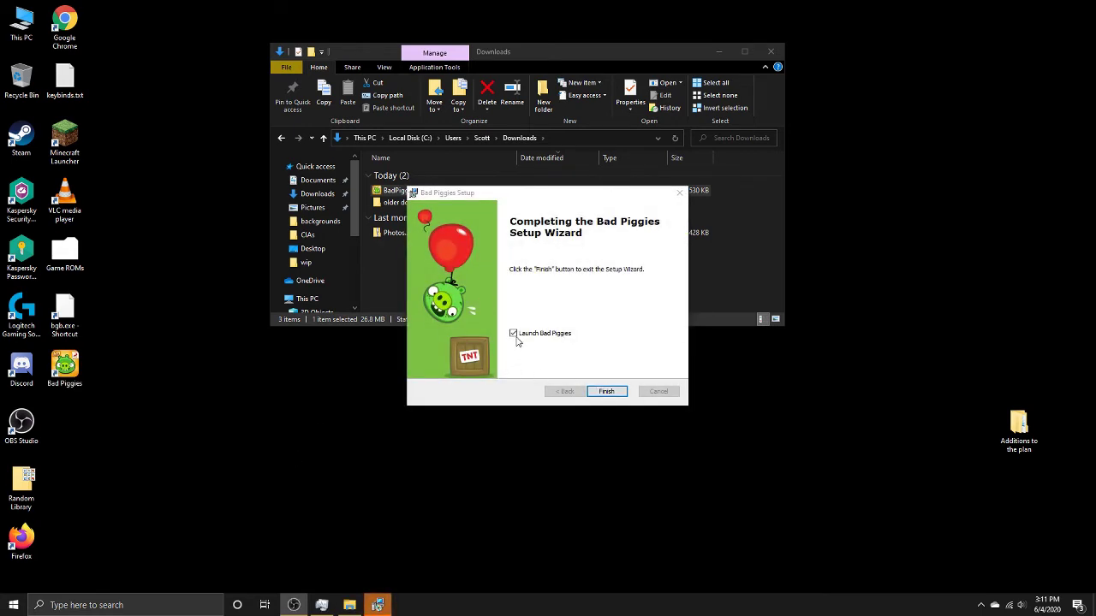
{"action": "left_click", "coordinate": [606, 392]}
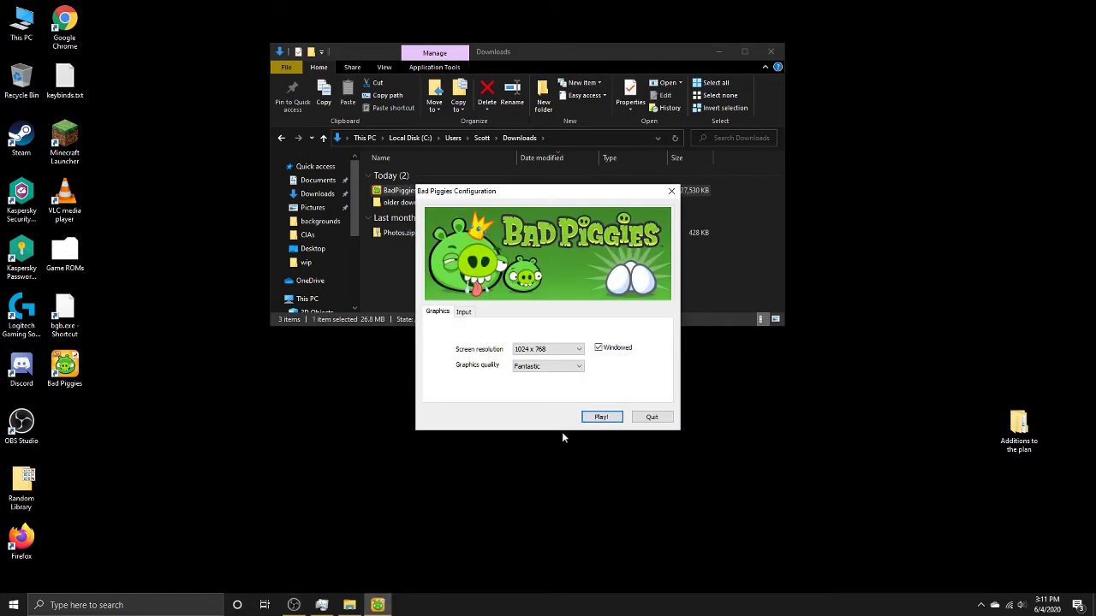
- Start the game windowed at 1024 x 768 with Fantastic graphics and open the Field of Dreams sandbox
{"action": "left_click", "coordinate": [603, 416]}
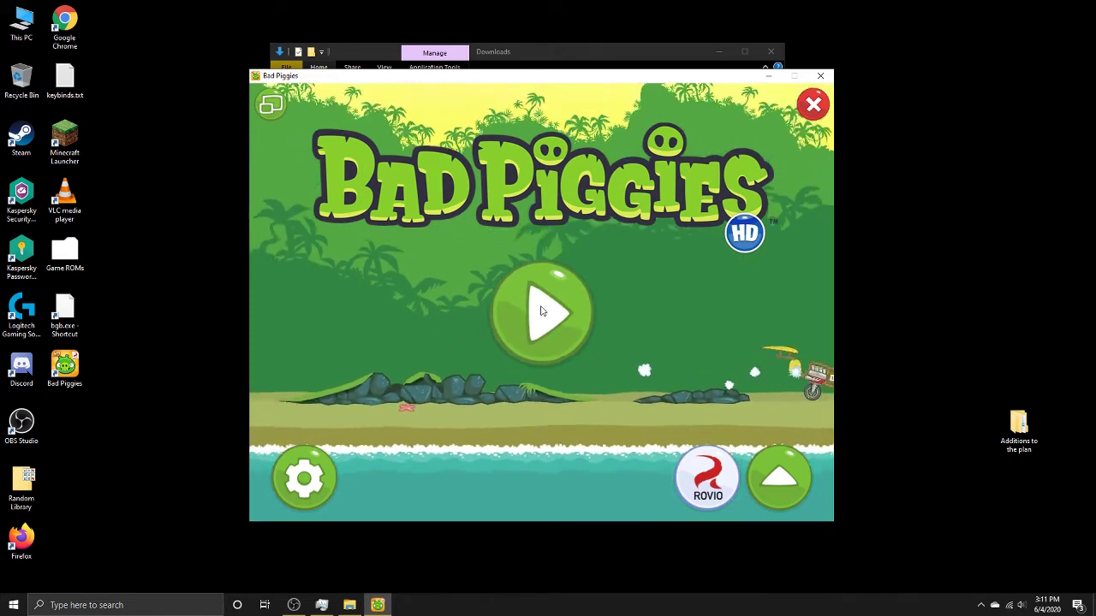
{"action": "left_click", "coordinate": [488, 297]}
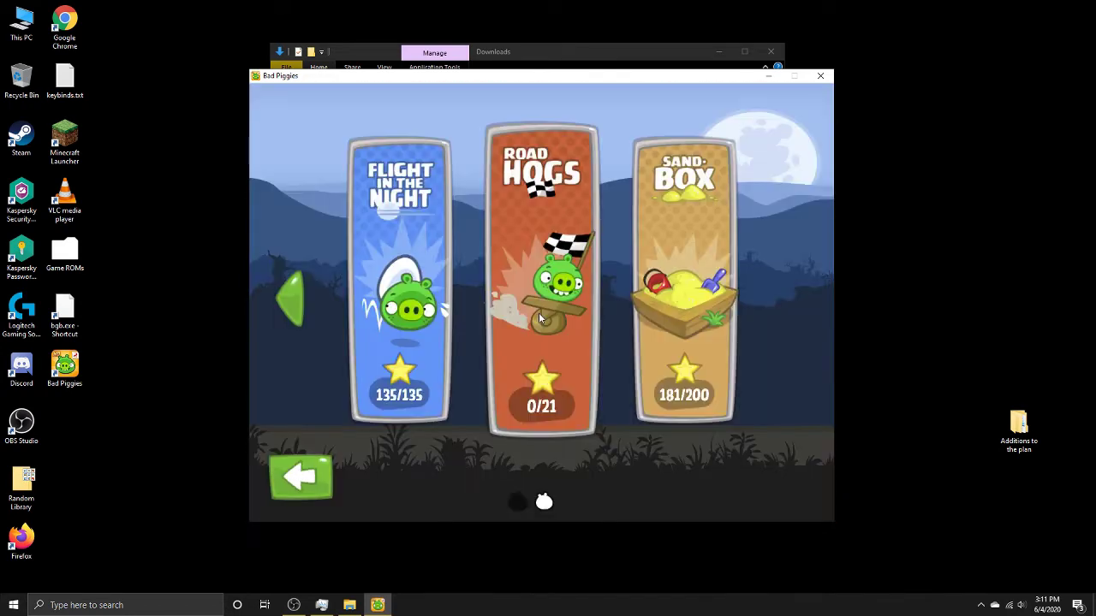
{"action": "left_click", "coordinate": [672, 255]}
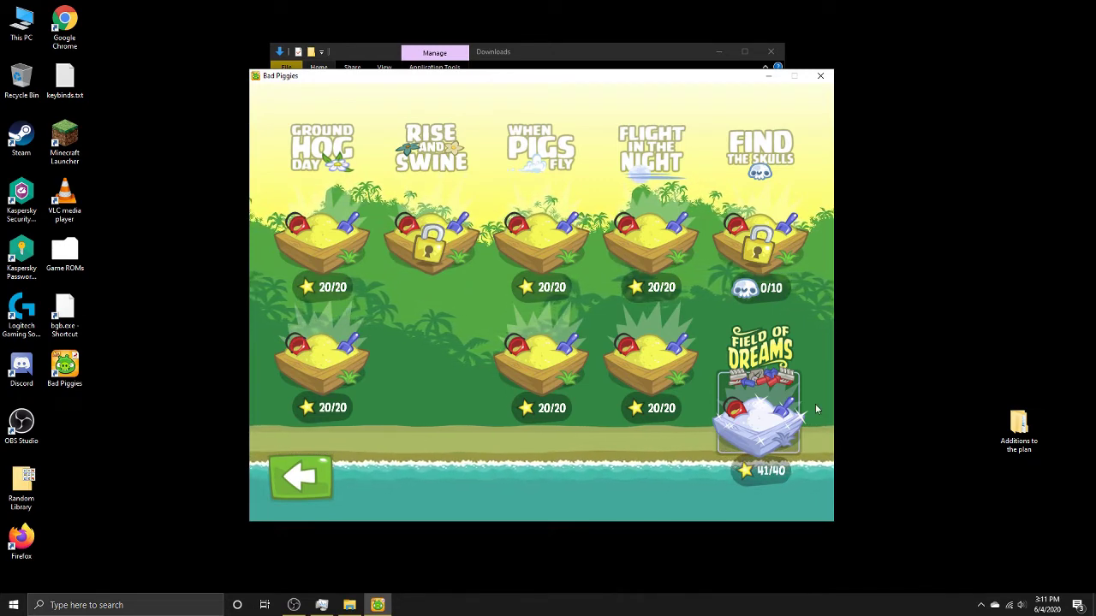
{"action": "left_click", "coordinate": [756, 420]}
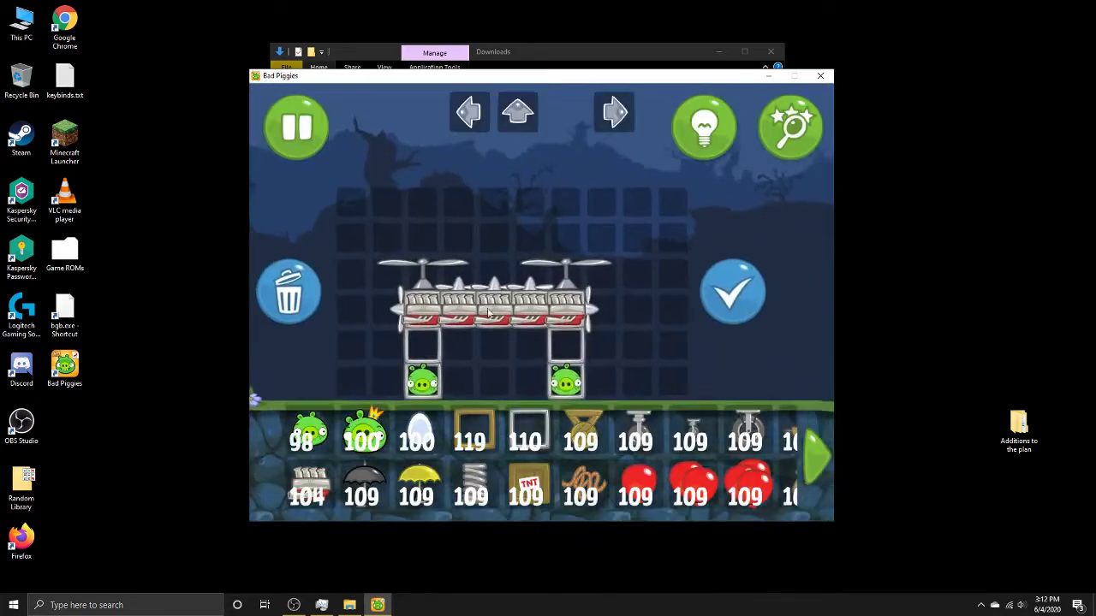
- Clear the existing contraption from the building grid and look through the available parts
{"action": "left_click", "coordinate": [300, 289]}
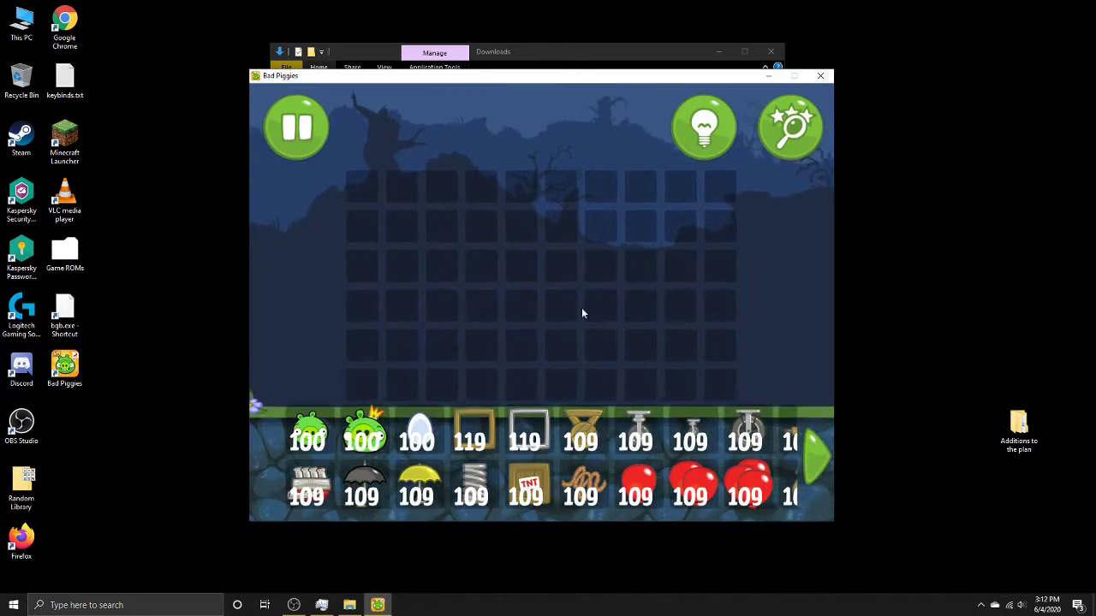
{"action": "left_click", "coordinate": [816, 456]}
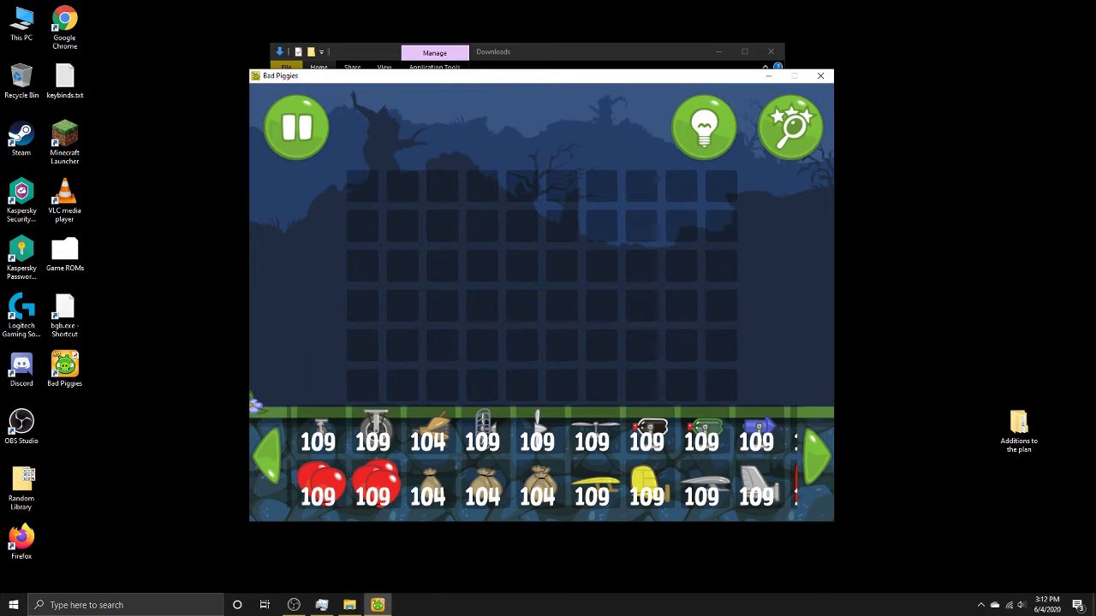
{"action": "left_click", "coordinate": [293, 605]}
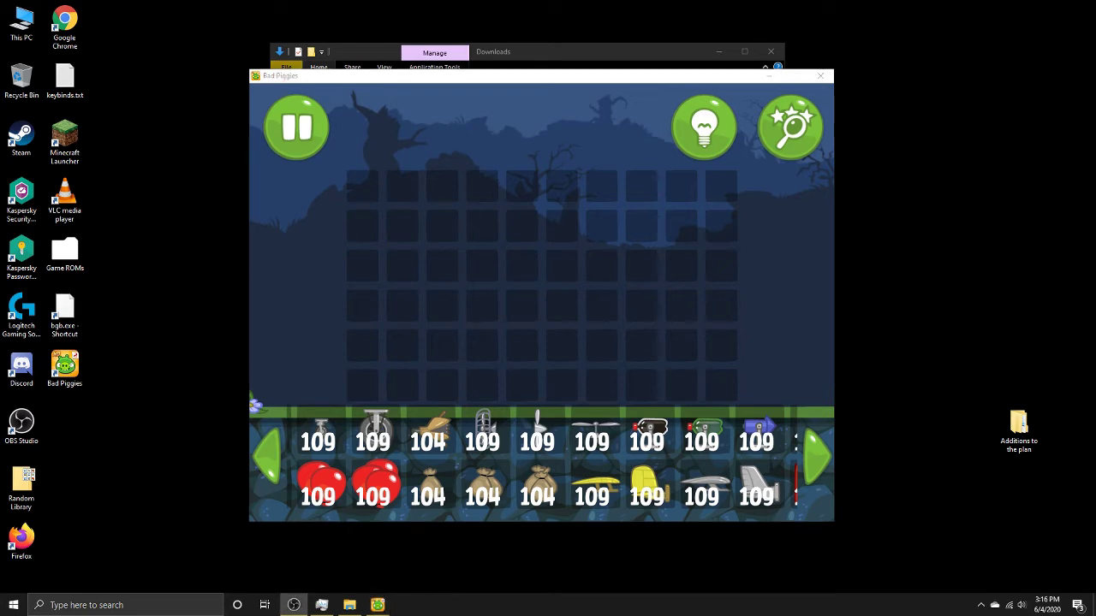
- Place three metal frames in a row on the grid and attach a propeller to the front end
{"action": "left_click", "coordinate": [270, 457]}
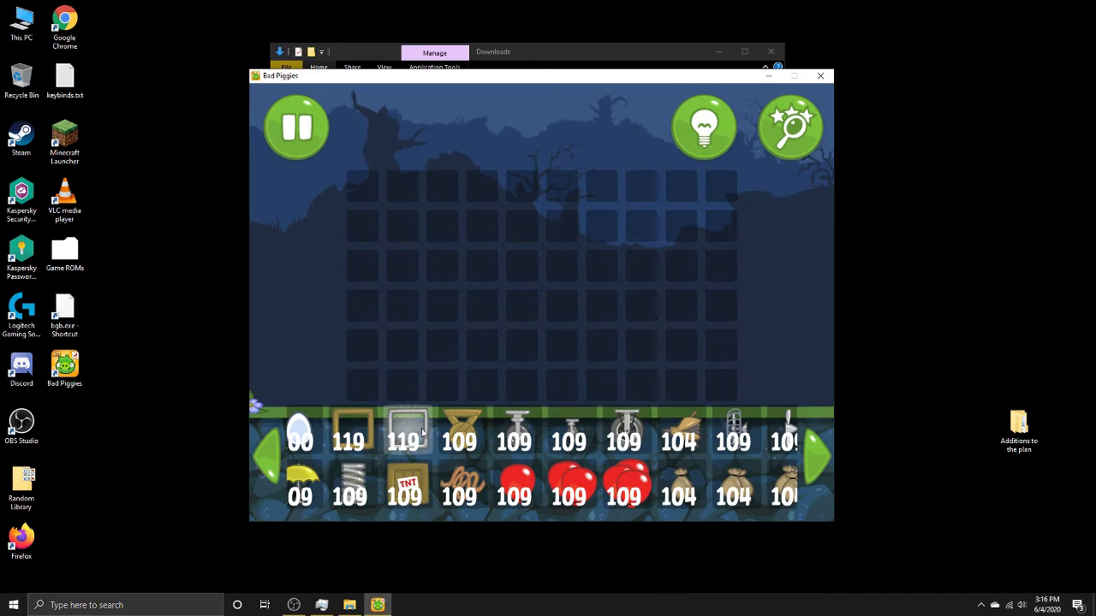
{"action": "left_click_drag", "start_coordinate": [422, 434], "coordinate": [484, 345]}
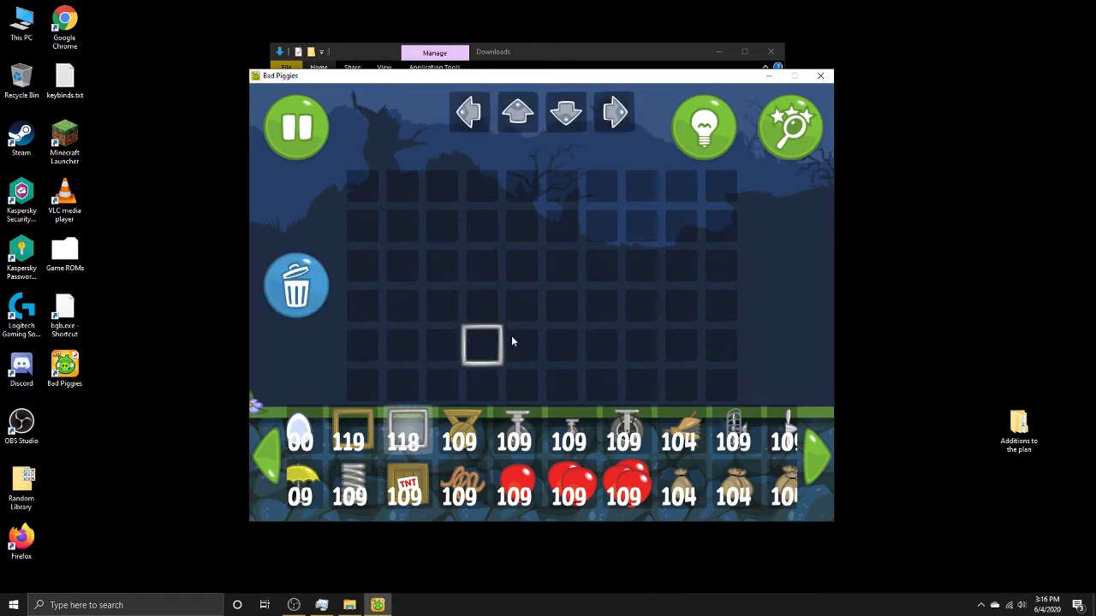
{"action": "left_click", "coordinate": [829, 458]}
{"action": "left_click", "coordinate": [493, 434]}
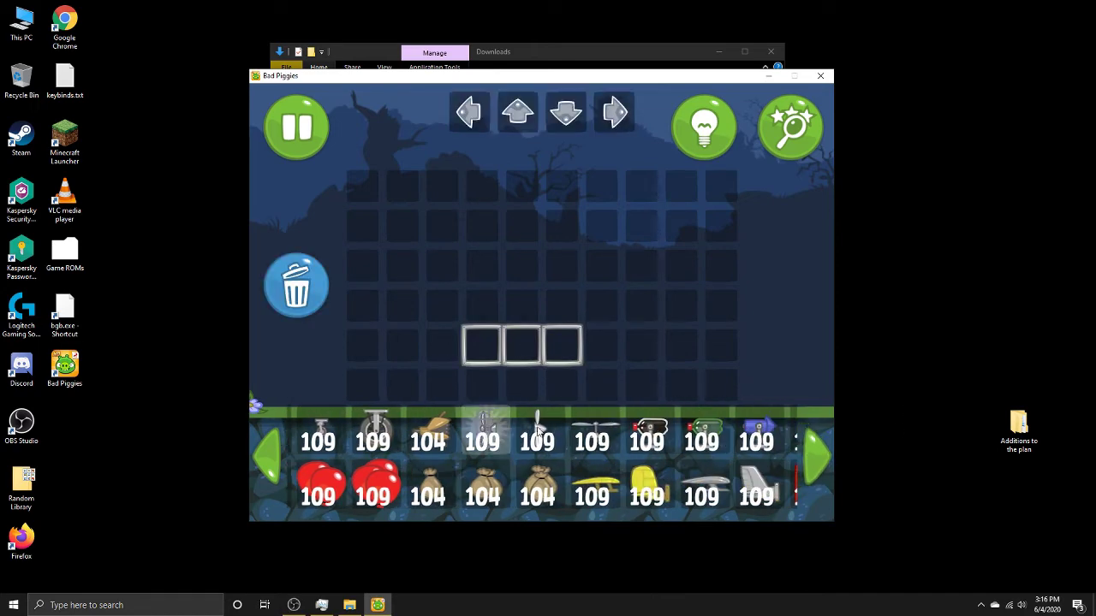
{"action": "left_click", "coordinate": [537, 433]}
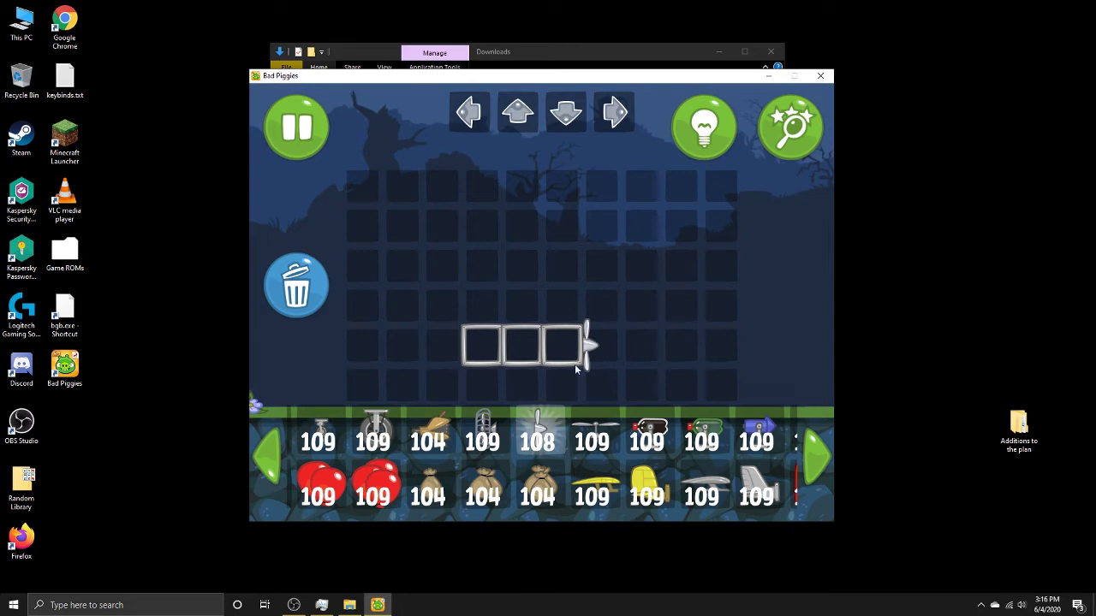
- Add yellow wings above the front and rear frames and a yellow tail behind the rear frame
{"action": "left_click", "coordinate": [603, 494]}
{"action": "left_click", "coordinate": [549, 318]}
{"action": "left_click", "coordinate": [470, 315]}
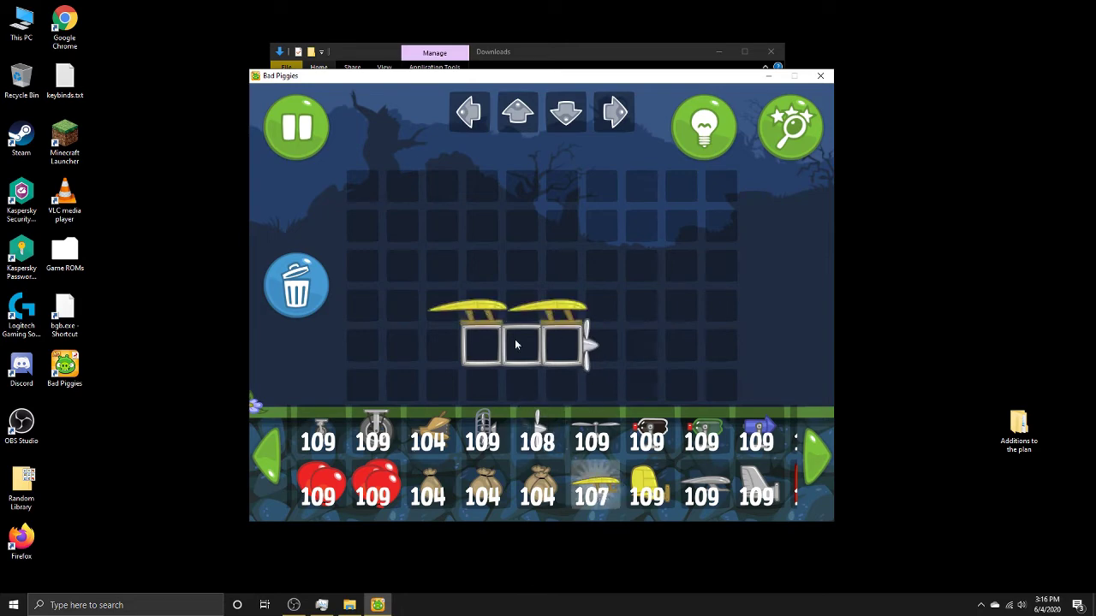
{"action": "left_click", "coordinate": [642, 484]}
{"action": "left_click", "coordinate": [457, 358]}
- Seat one pig in the front frame and another in the rear frame of the plane
{"action": "left_click", "coordinate": [272, 467]}
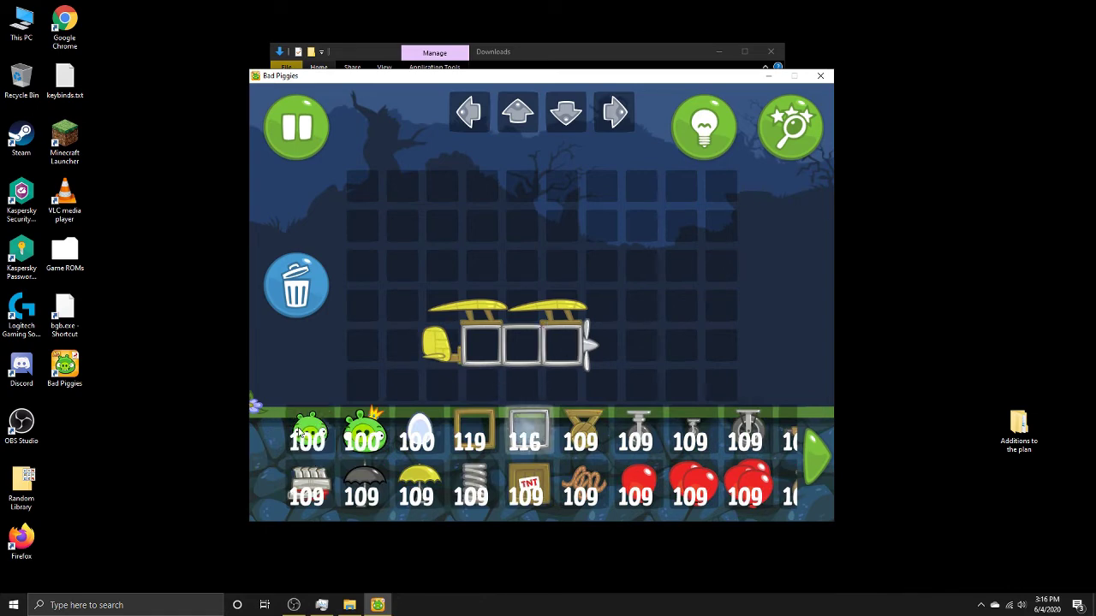
{"action": "left_click", "coordinate": [298, 434]}
{"action": "left_click", "coordinate": [298, 433]}
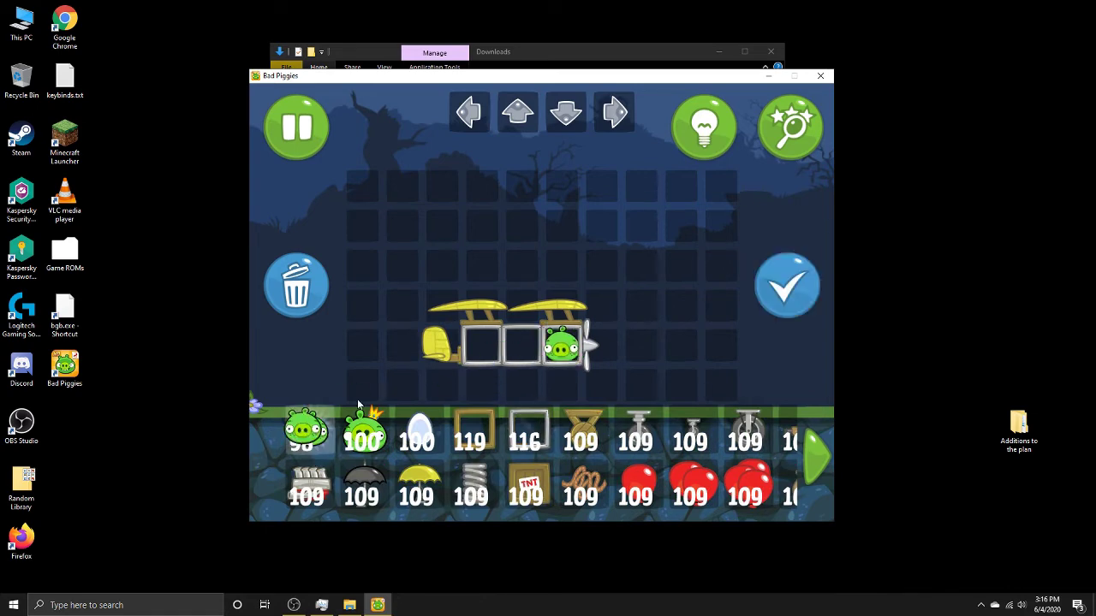
- Mount a small wheel under the front frame, test the plane and return to building
{"action": "left_click_drag", "start_coordinate": [690, 432], "coordinate": [562, 385]}
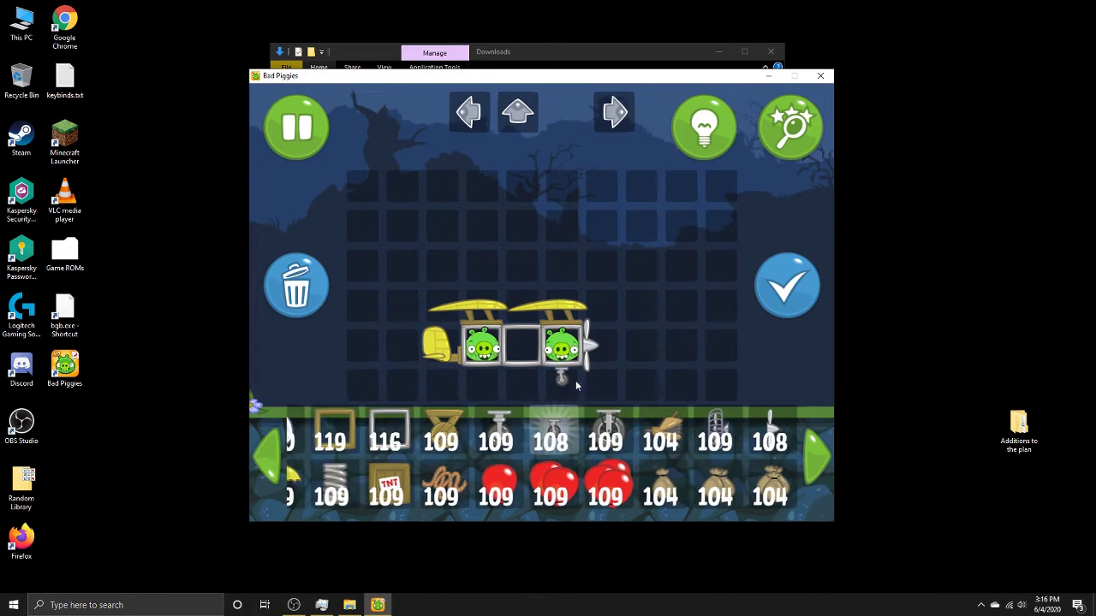
{"action": "left_click", "coordinate": [775, 299]}
{"action": "left_click", "coordinate": [297, 215]}
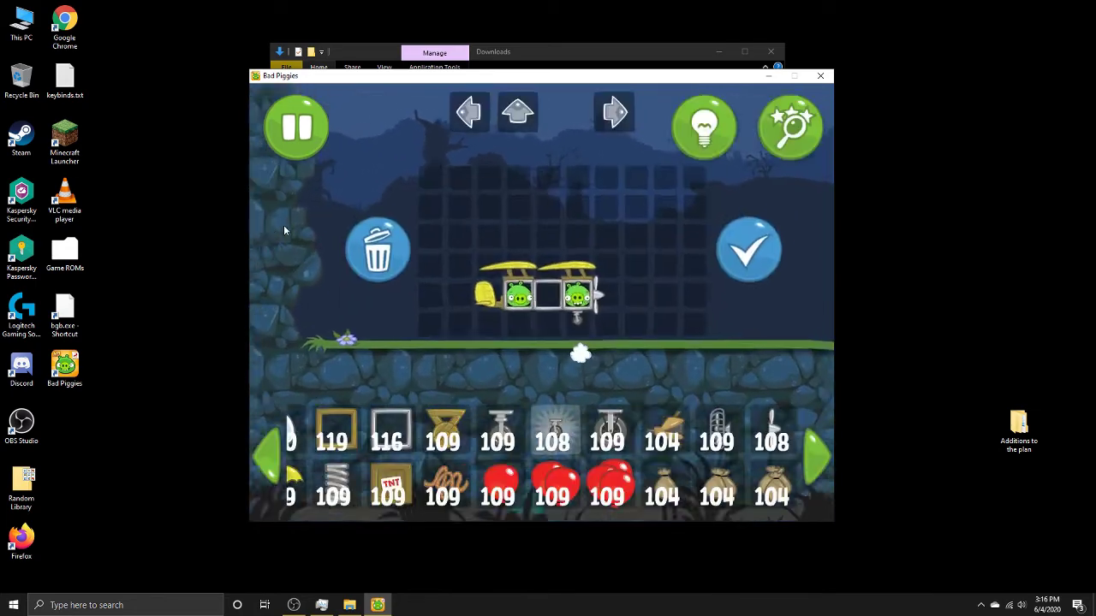
- Replace the front pig with the red-and-silver V8 engine and seat a pig in the middle frame
{"action": "left_click", "coordinate": [561, 342]}
{"action": "left_click", "coordinate": [814, 452]}
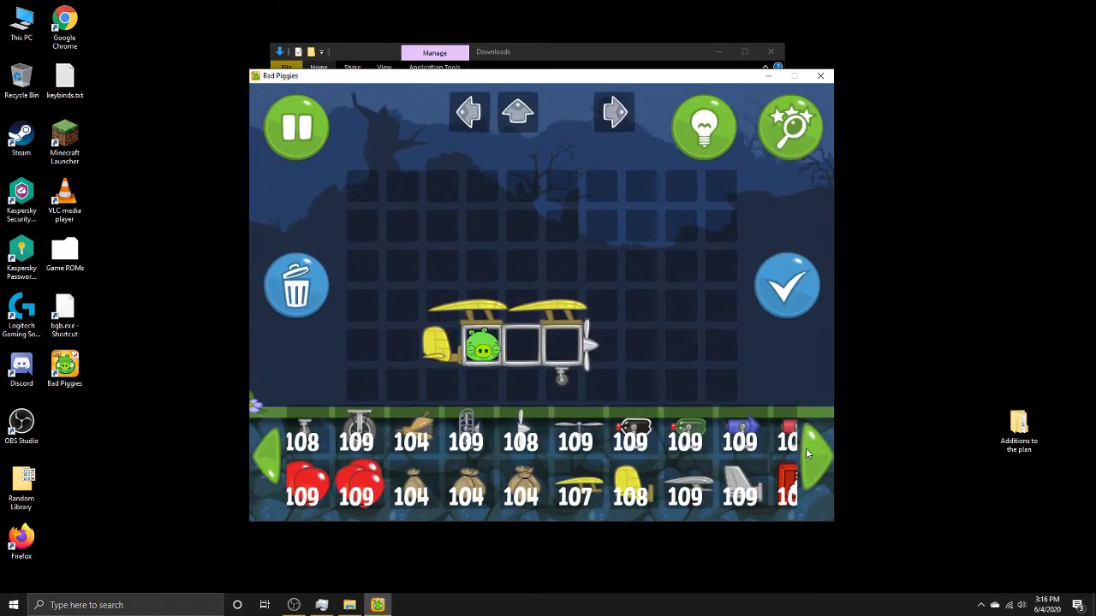
{"action": "left_click_drag", "start_coordinate": [768, 441], "coordinate": [562, 345]}
{"action": "left_click", "coordinate": [286, 443]}
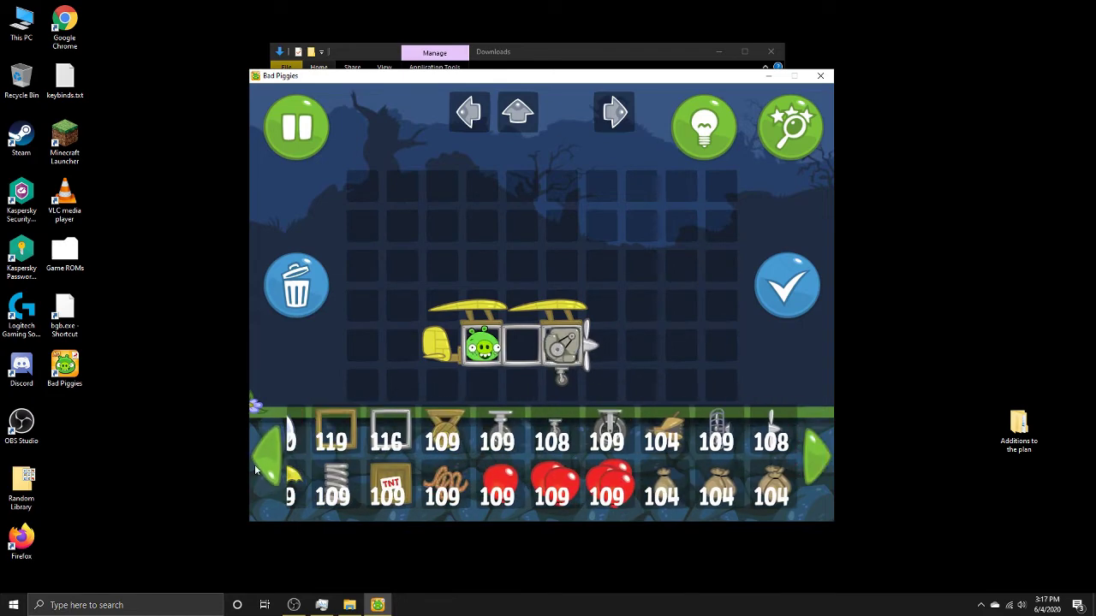
{"action": "left_click", "coordinate": [260, 454]}
{"action": "left_click_drag", "start_coordinate": [306, 435], "coordinate": [562, 345]}
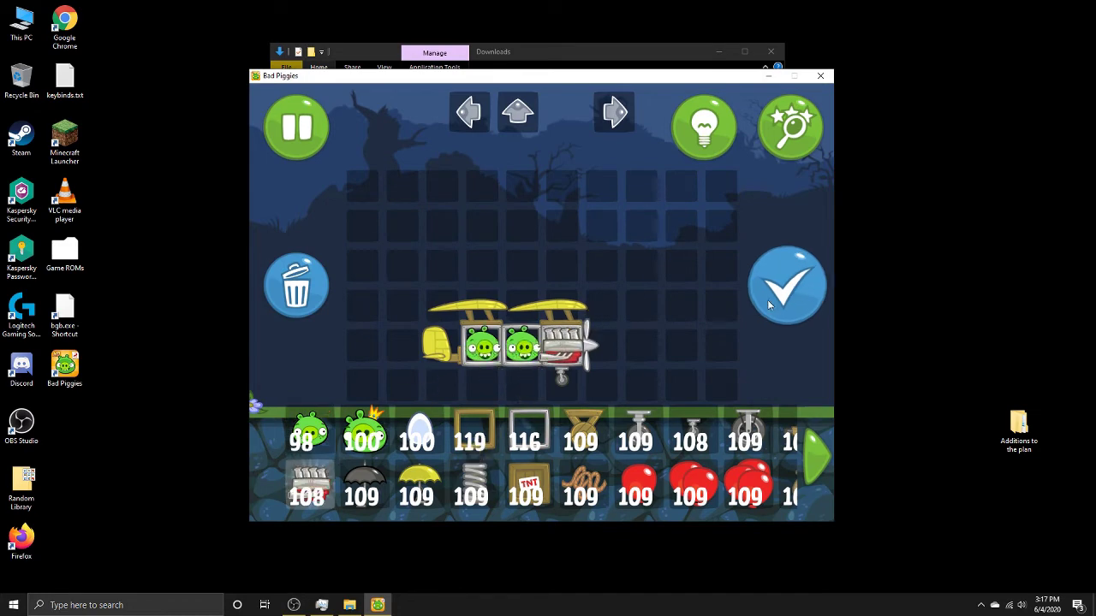
- Test the plane, return to building and replace its three metal frames with wooden ones
{"action": "left_click", "coordinate": [767, 300]}
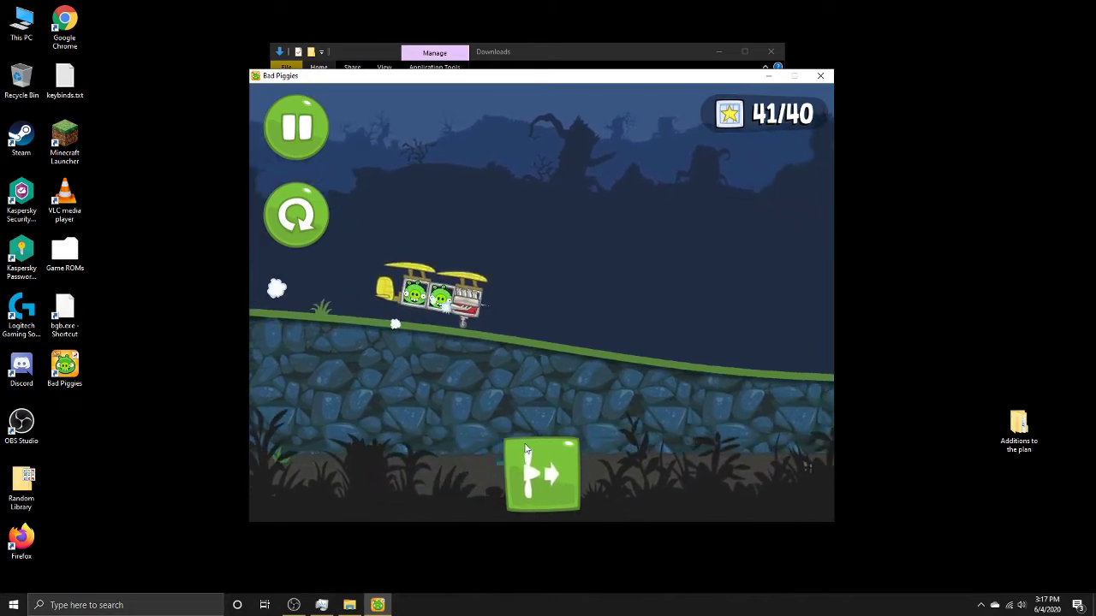
{"action": "left_click", "coordinate": [275, 236]}
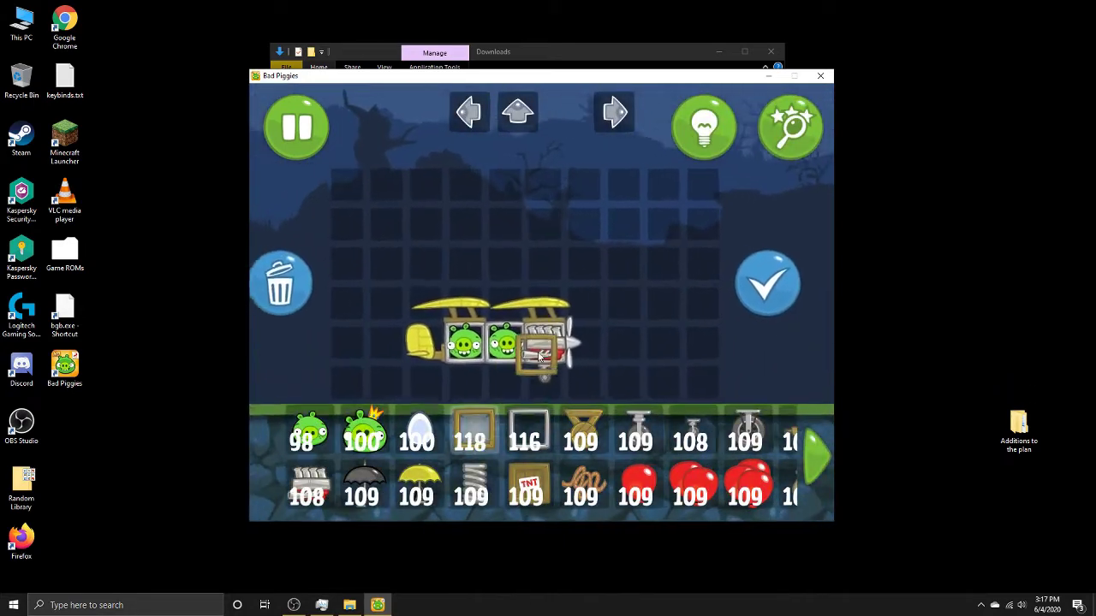
{"action": "left_click_drag", "start_coordinate": [479, 424], "coordinate": [476, 356]}
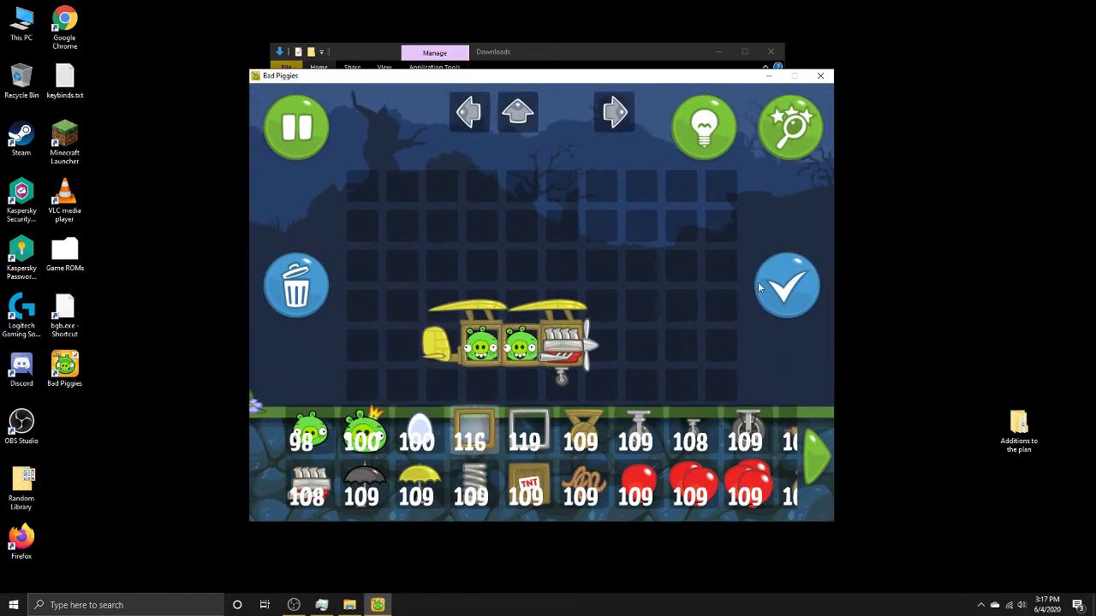
- Fly the wooden-framed plane while switching its propeller on and off, and clear it from the building grid
{"action": "left_click", "coordinate": [762, 289]}
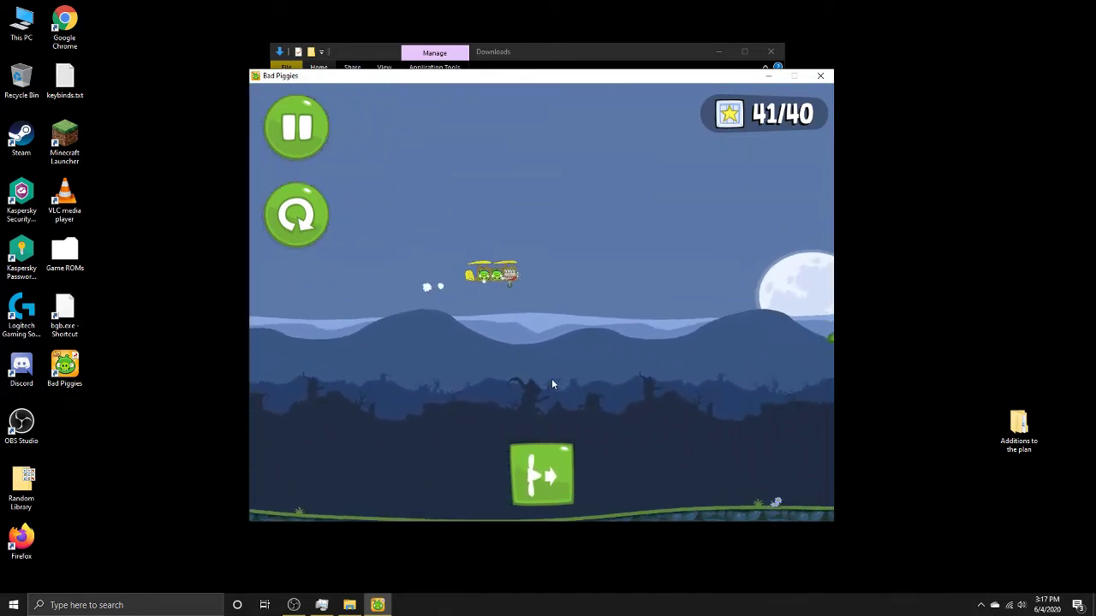
{"action": "left_click", "coordinate": [528, 469]}
{"action": "left_click", "coordinate": [528, 468]}
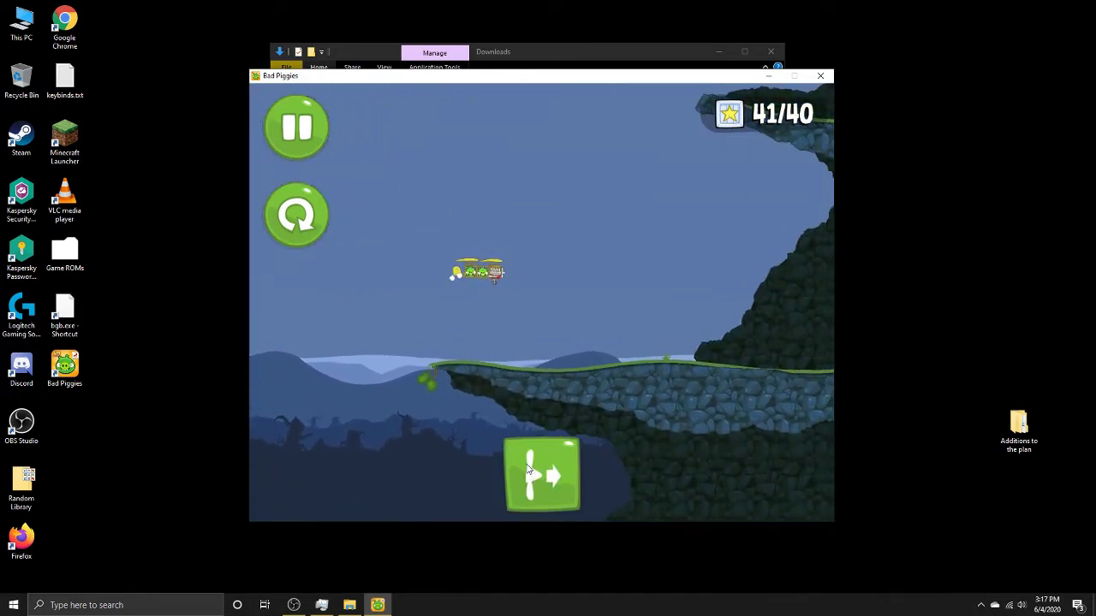
{"action": "left_click", "coordinate": [528, 468]}
{"action": "left_click", "coordinate": [528, 468]}
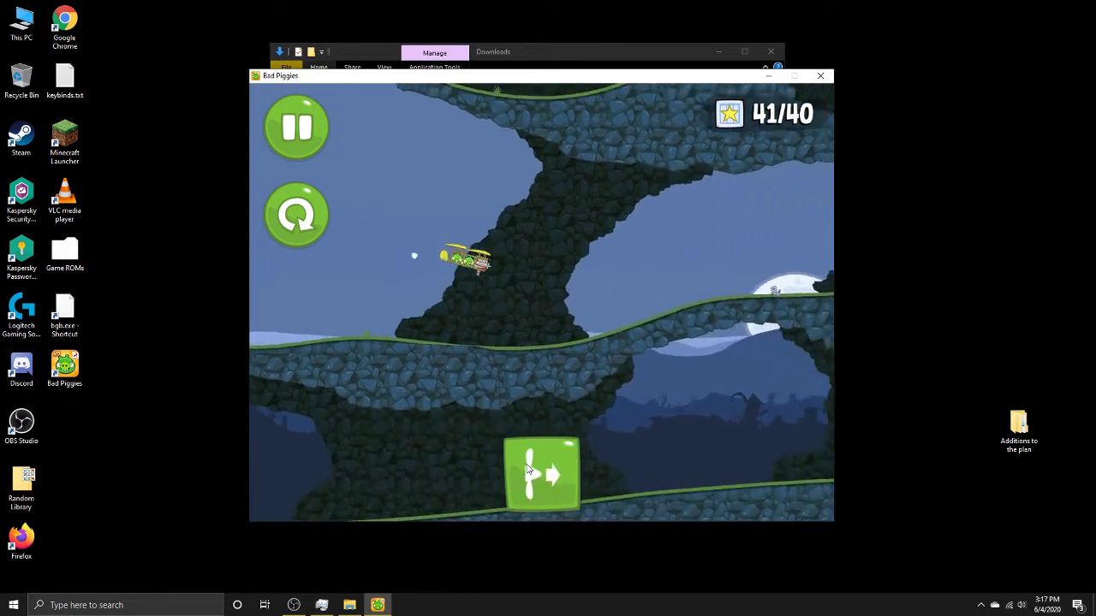
{"action": "left_click", "coordinate": [528, 468]}
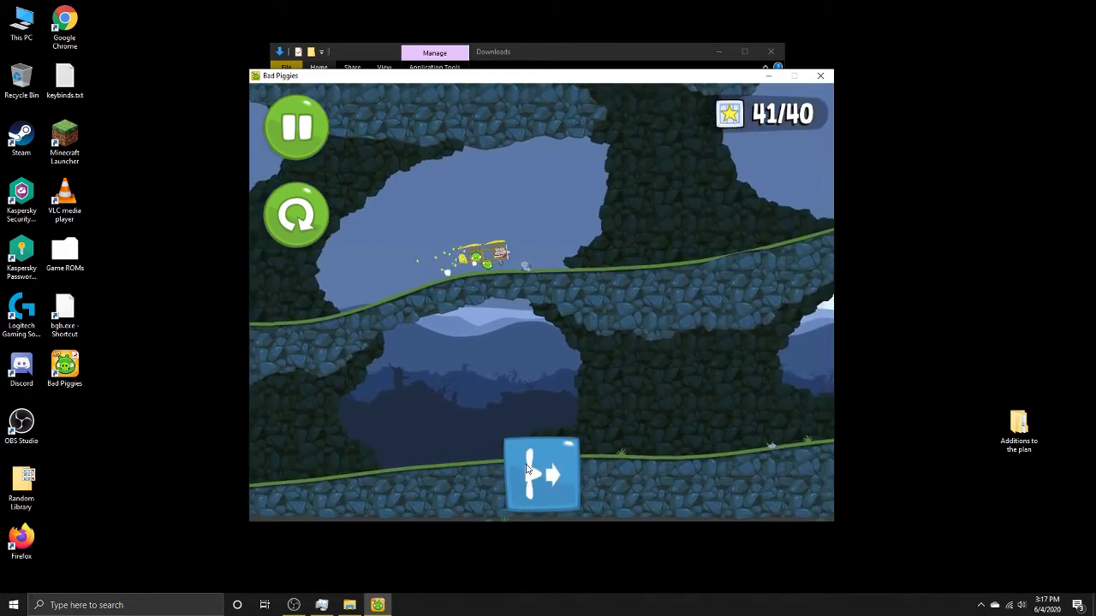
{"action": "left_click", "coordinate": [295, 214]}
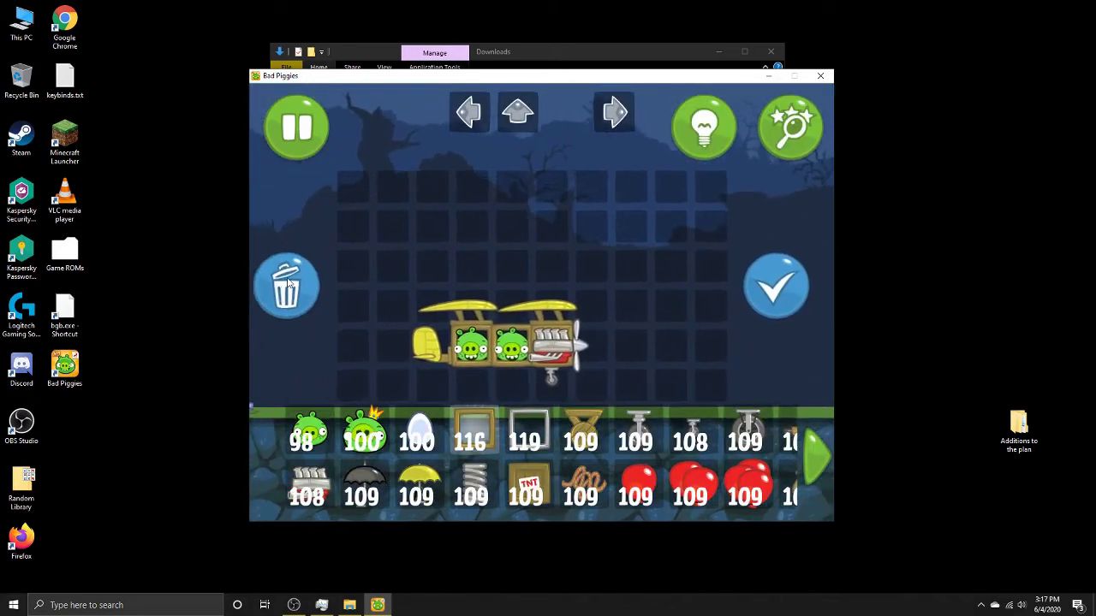
{"action": "left_click", "coordinate": [288, 288]}
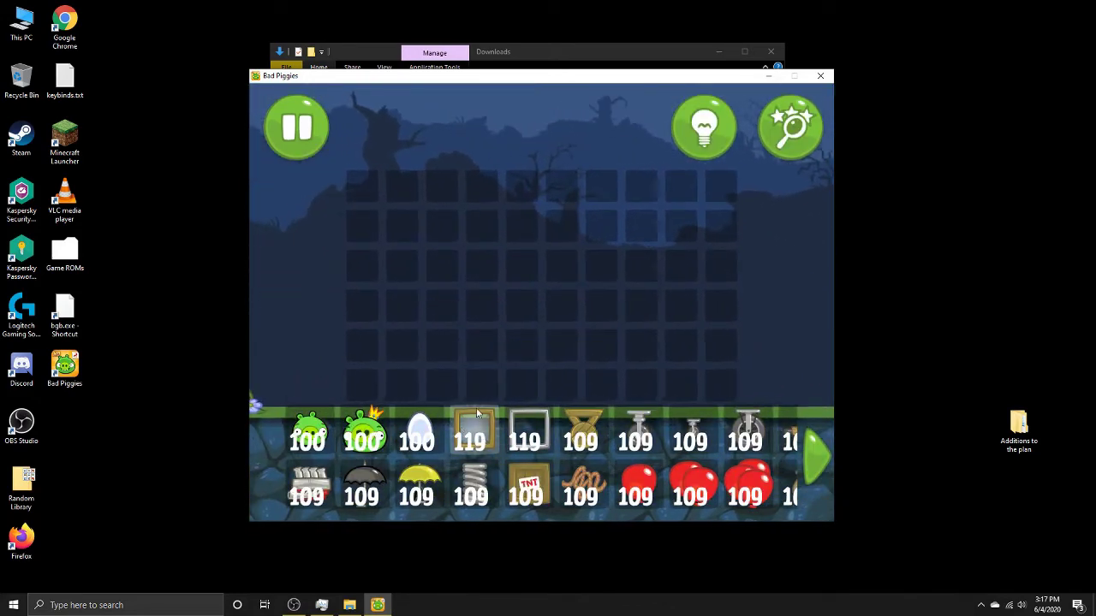
- Lay wooden frames in an arch five cells wide and five cells tall, and clear it from the grid
{"action": "left_click_drag", "start_coordinate": [476, 413], "coordinate": [482, 308]}
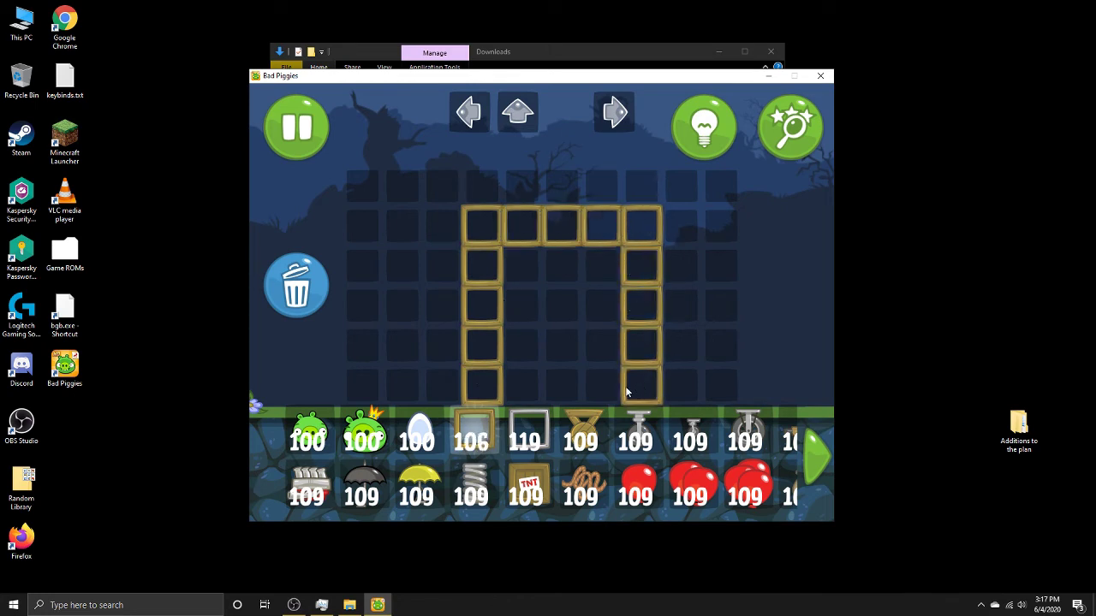
{"action": "left_click", "coordinate": [325, 283]}
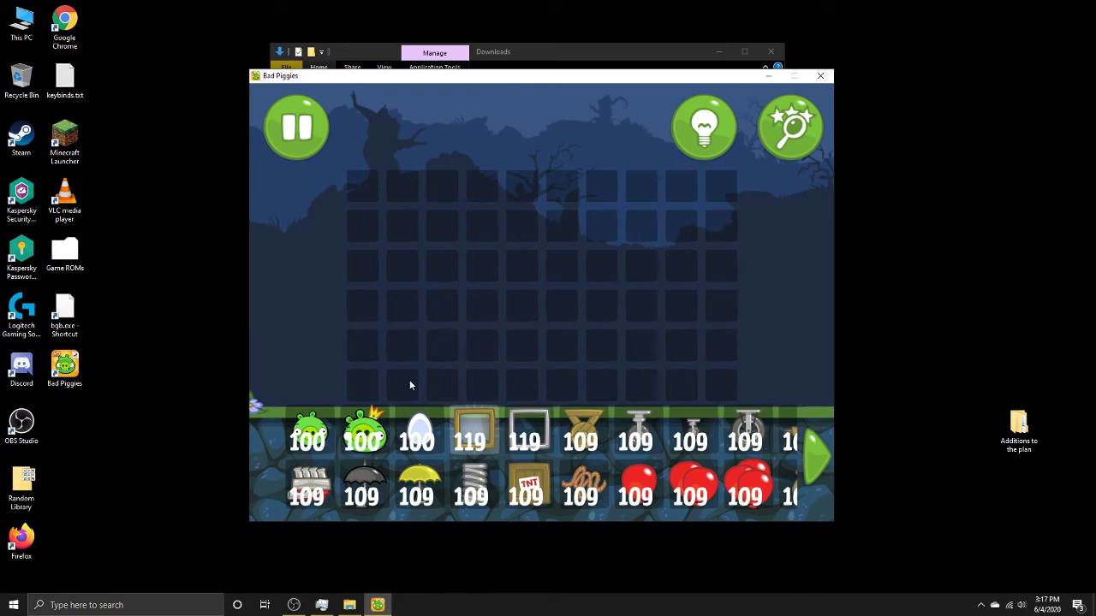
- Build a row of five wooden frames with three V8 engines, a framed pig on top, five fans beneath and a propeller at each end
{"action": "left_click_drag", "start_coordinate": [469, 437], "coordinate": [402, 345]}
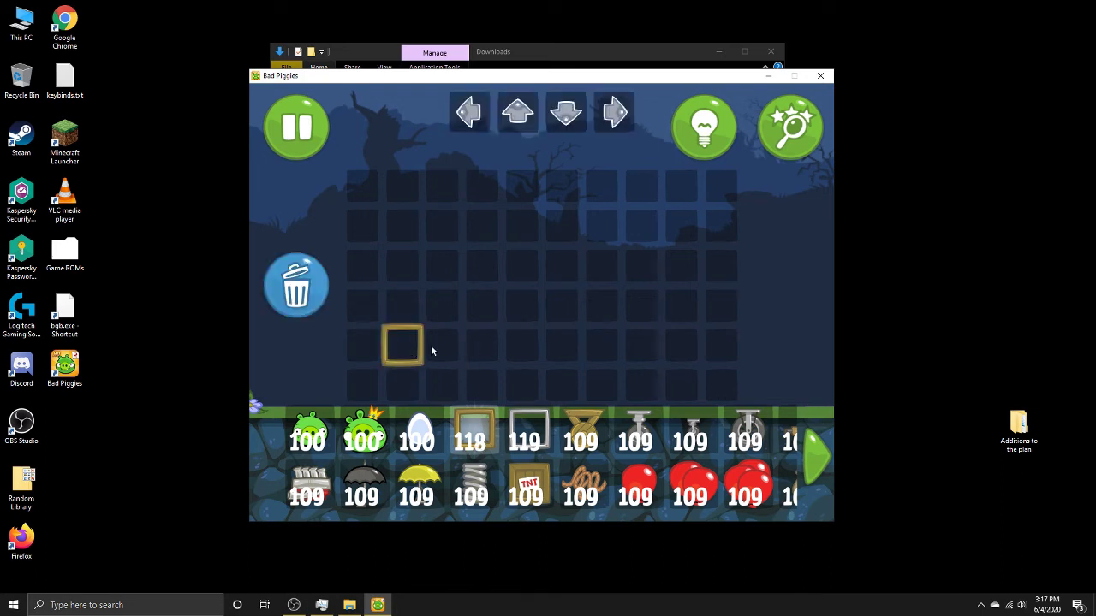
{"action": "left_click", "coordinate": [323, 319]}
{"action": "left_click_drag", "start_coordinate": [469, 437], "coordinate": [471, 349]}
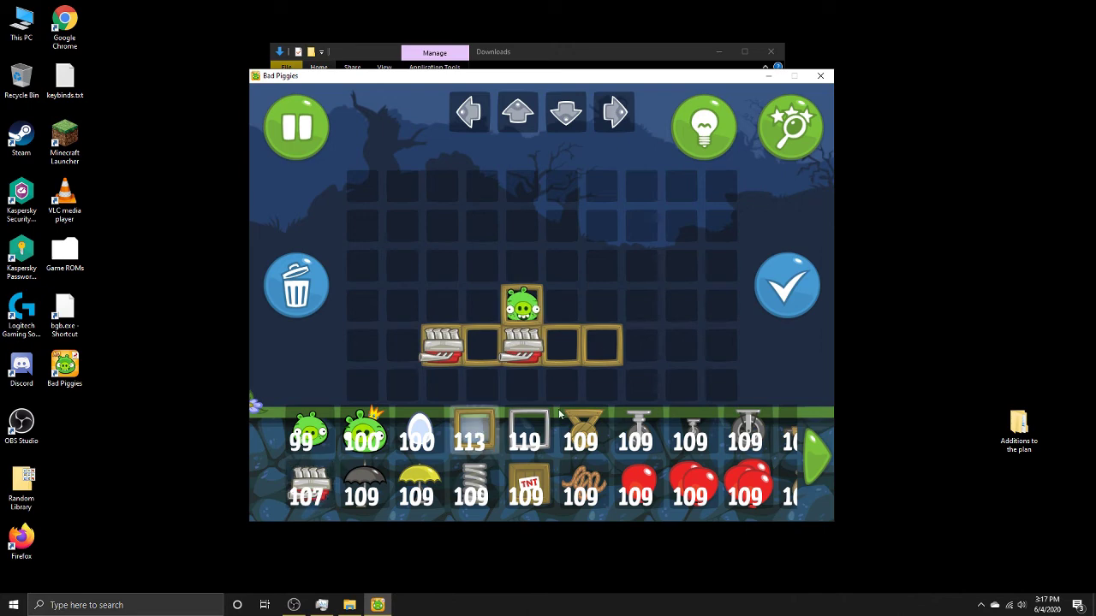
{"action": "left_click", "coordinate": [815, 454]}
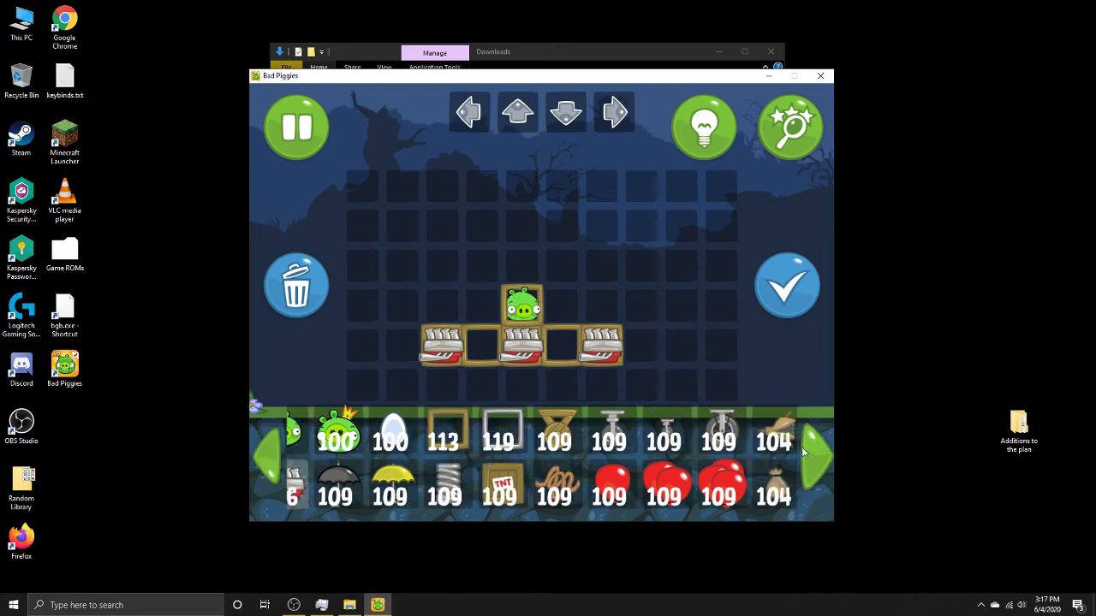
{"action": "mouse_move", "coordinate": [589, 392]}
{"action": "left_mouse_down"}
{"action": "mouse_move", "coordinate": [483, 382]}
{"action": "mouse_move", "coordinate": [500, 382]}
{"action": "left_mouse_up"}
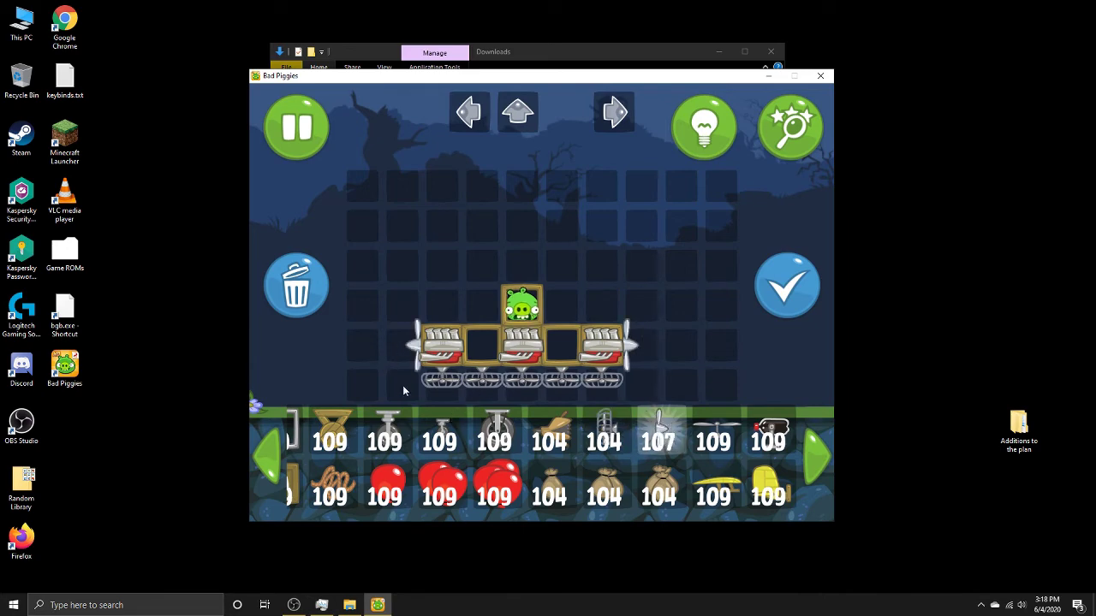
- Test the craft with its fans running, add triple balloons above its frames, and launch it again before returning to building
{"action": "left_click", "coordinate": [787, 285]}
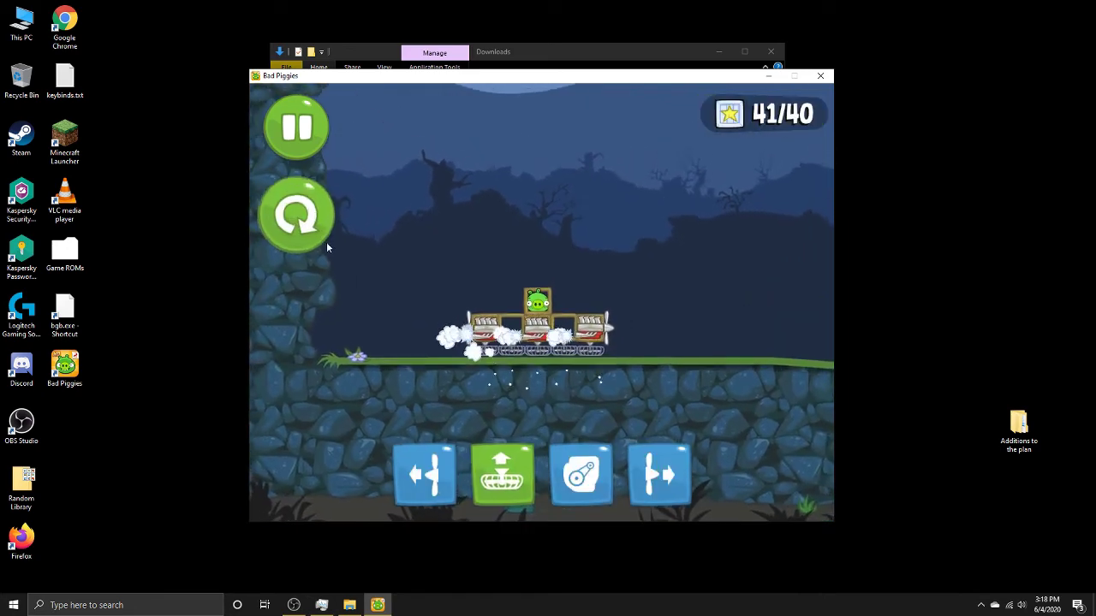
{"action": "left_click", "coordinate": [315, 230]}
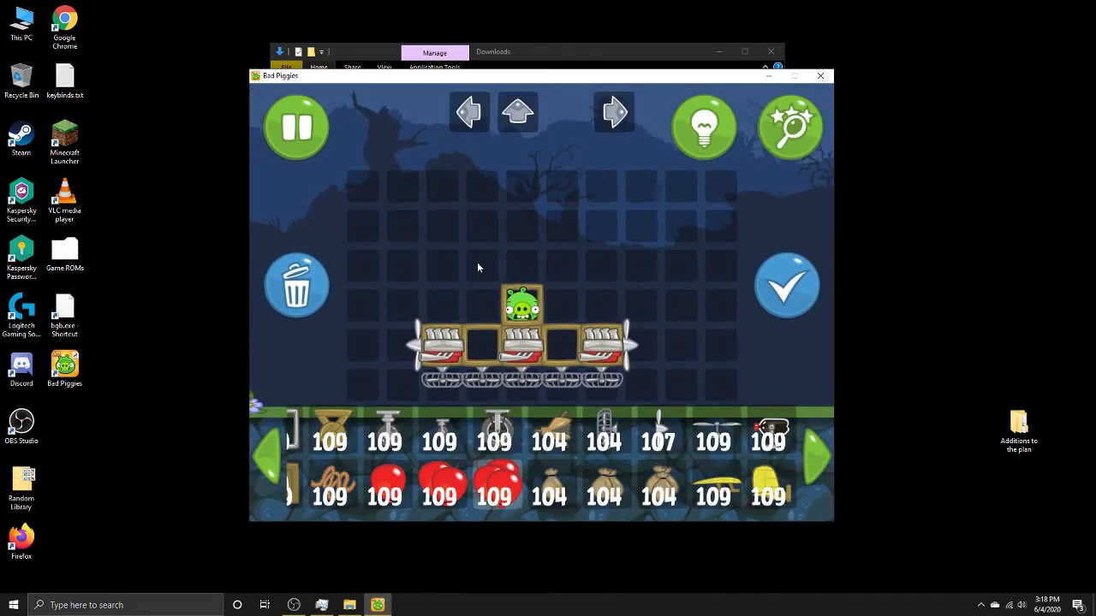
{"action": "left_click", "coordinate": [779, 301]}
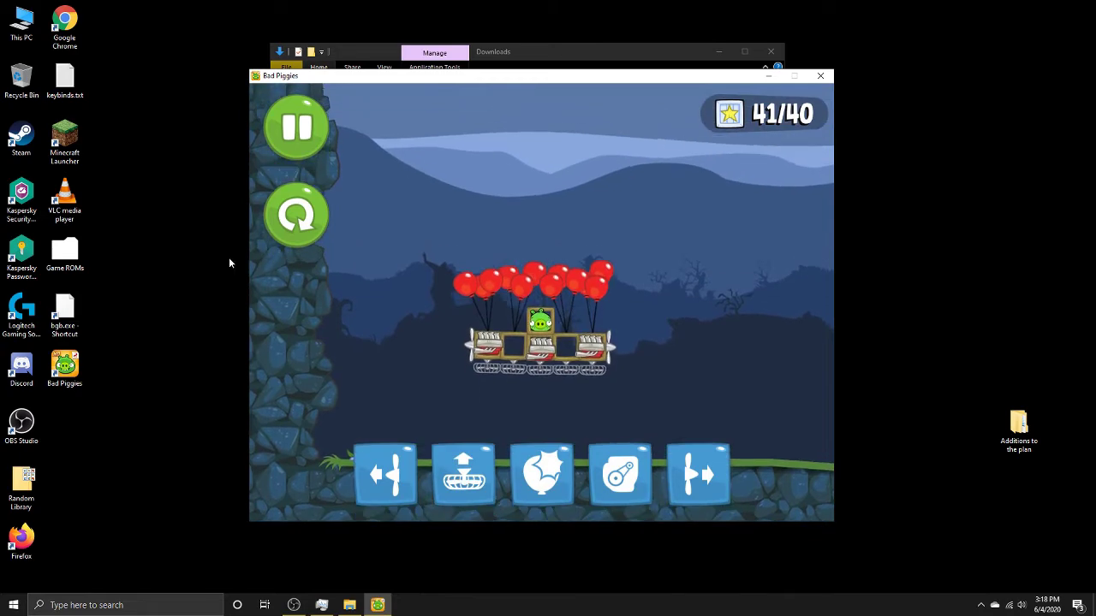
{"action": "left_click", "coordinate": [296, 215]}
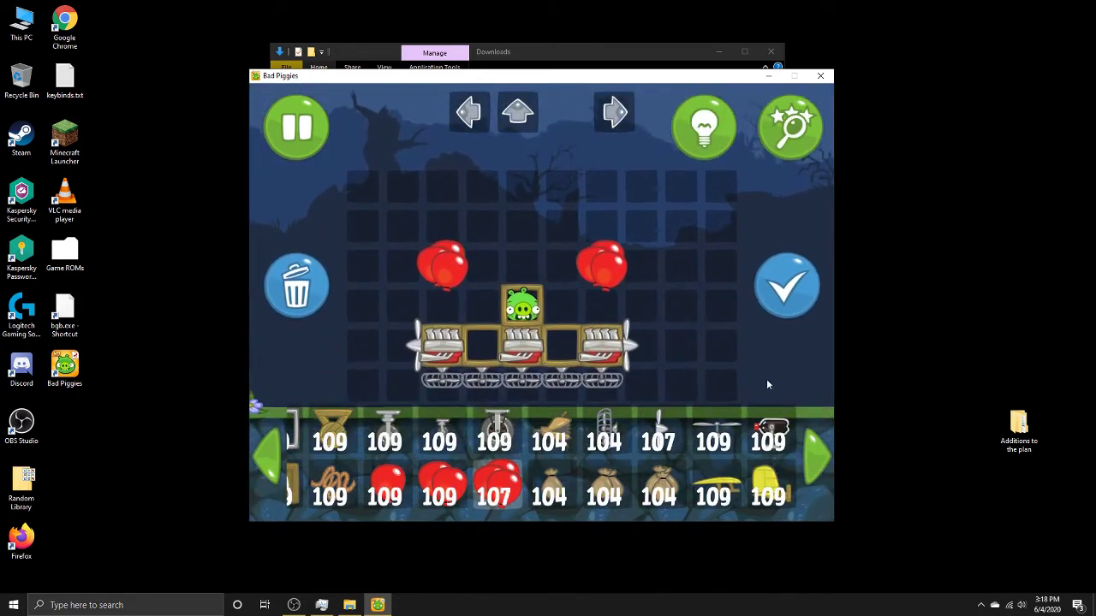
- Keep triple balloons only above the two end engines and test the craft with its fans and right-thrust propeller
{"action": "left_click", "coordinate": [786, 287]}
{"action": "left_click", "coordinate": [467, 477]}
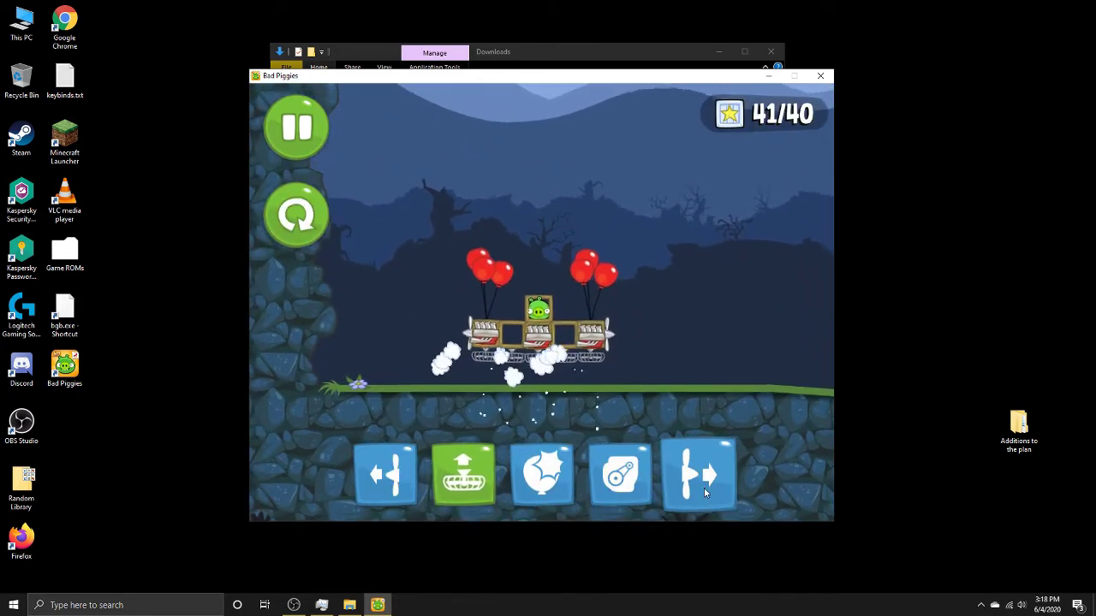
{"action": "left_click", "coordinate": [694, 483]}
{"action": "left_click", "coordinate": [690, 486]}
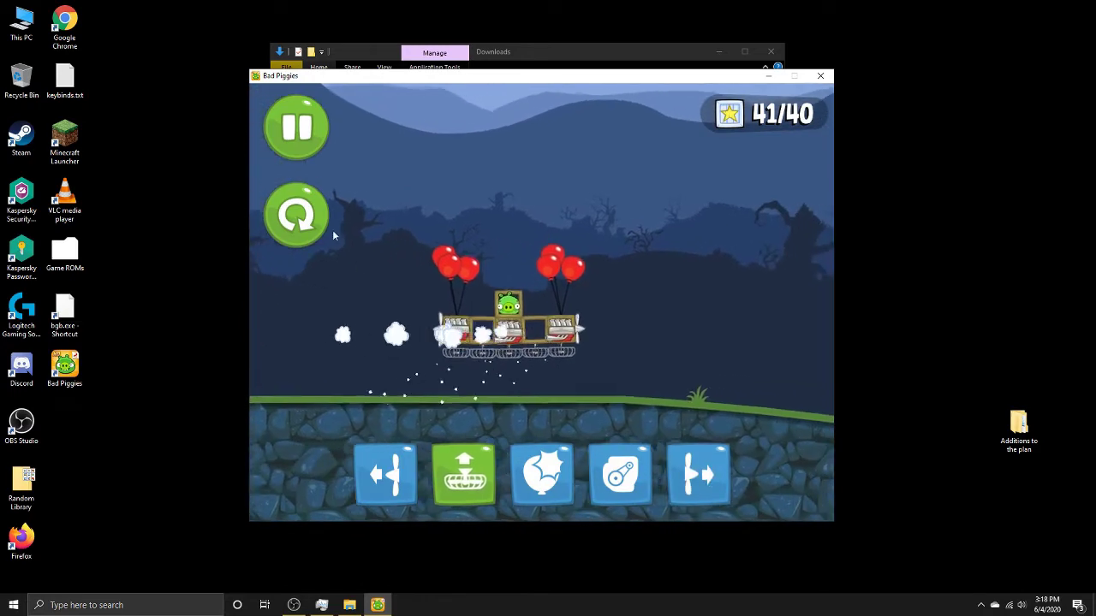
{"action": "left_click", "coordinate": [308, 221]}
- Add a double balloon above the pig and fly the craft with its fans running, switching the right-thrust propeller on and off
{"action": "left_click_drag", "start_coordinate": [439, 483], "coordinate": [521, 252]}
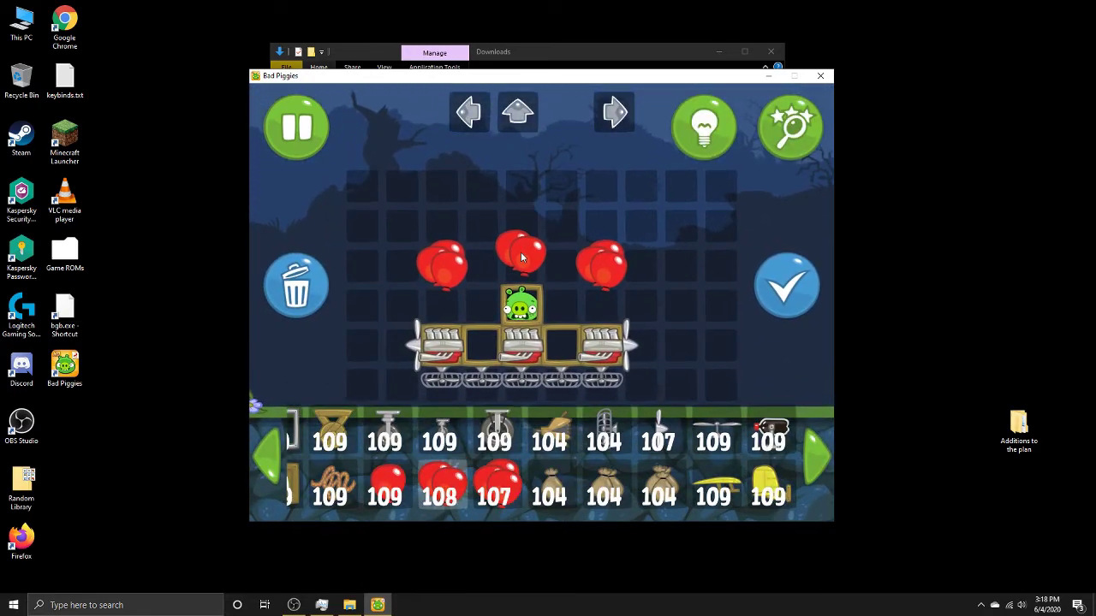
{"action": "left_click", "coordinate": [788, 291]}
{"action": "left_click", "coordinate": [480, 477]}
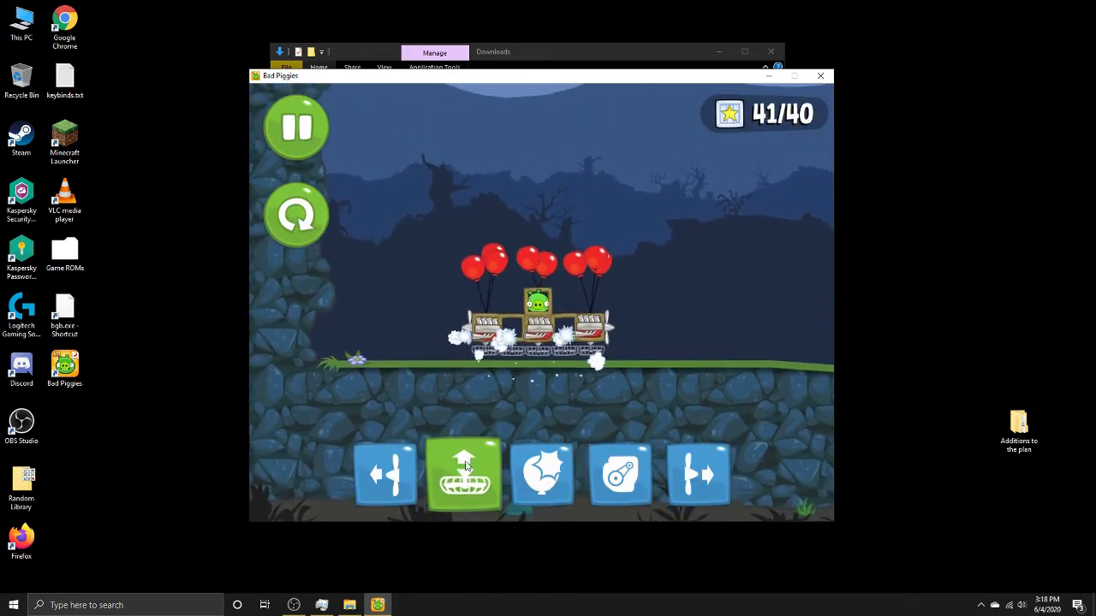
{"action": "left_click", "coordinate": [711, 472]}
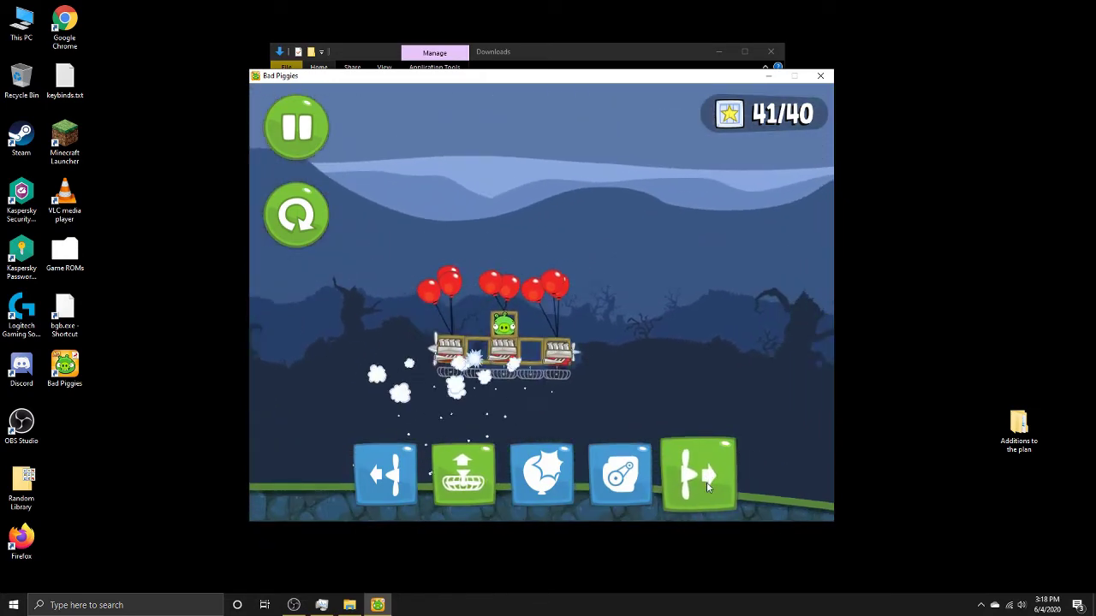
{"action": "left_click", "coordinate": [713, 489]}
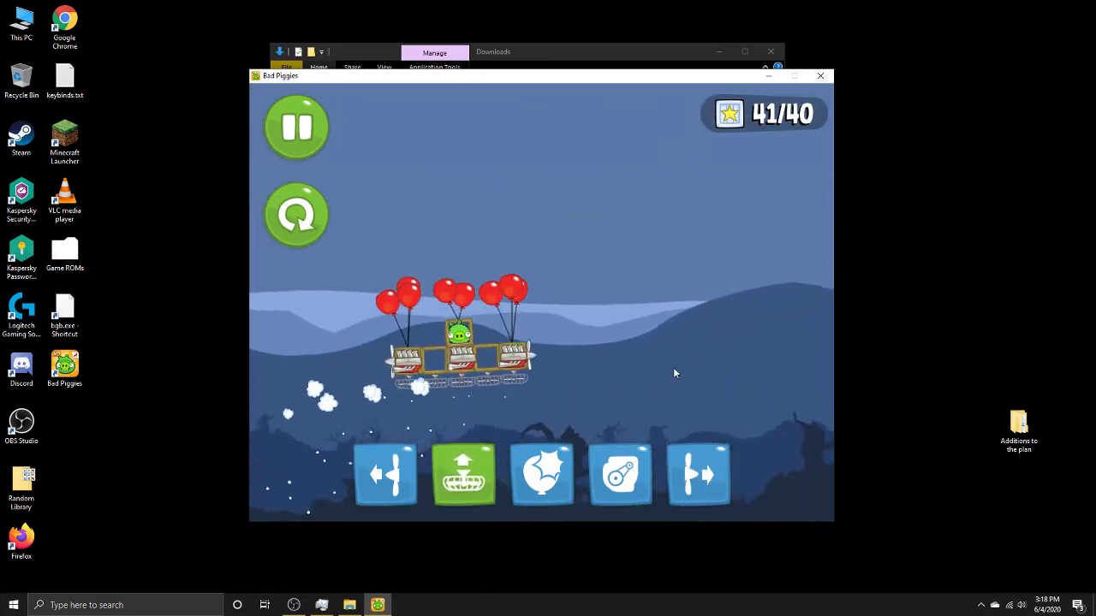
{"action": "left_click", "coordinate": [700, 481]}
{"action": "left_click", "coordinate": [700, 481]}
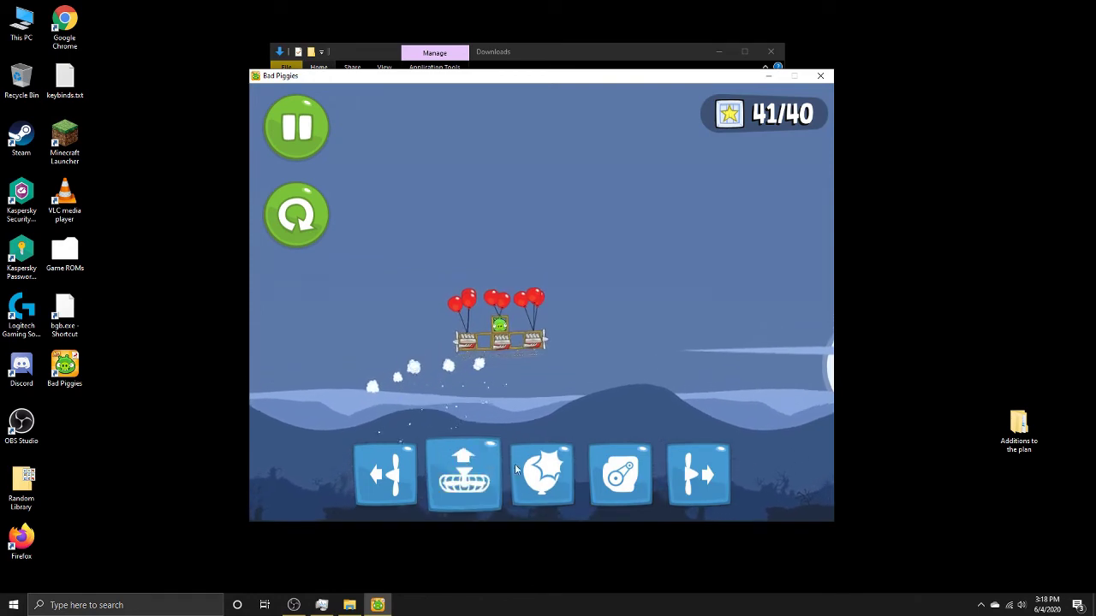
{"action": "left_click", "coordinate": [676, 481]}
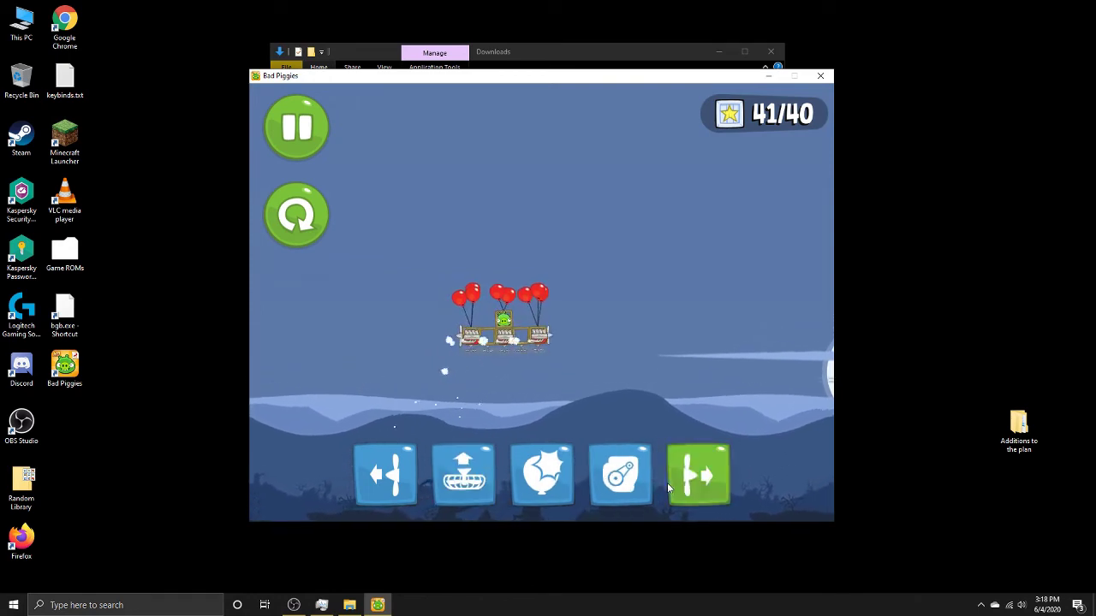
- Control the craft's height over the hills by repeatedly switching its fans on and off, and clear it from the building grid
{"action": "left_click", "coordinate": [463, 484]}
{"action": "left_click", "coordinate": [463, 484]}
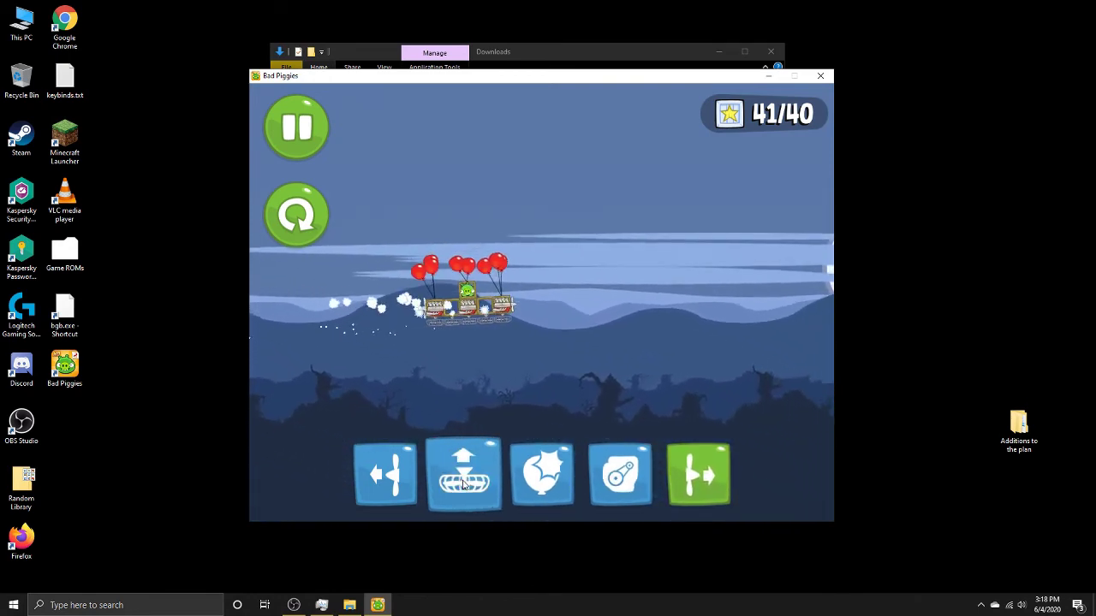
{"action": "left_click", "coordinate": [462, 483]}
{"action": "left_click", "coordinate": [462, 484]}
{"action": "left_click", "coordinate": [462, 484]}
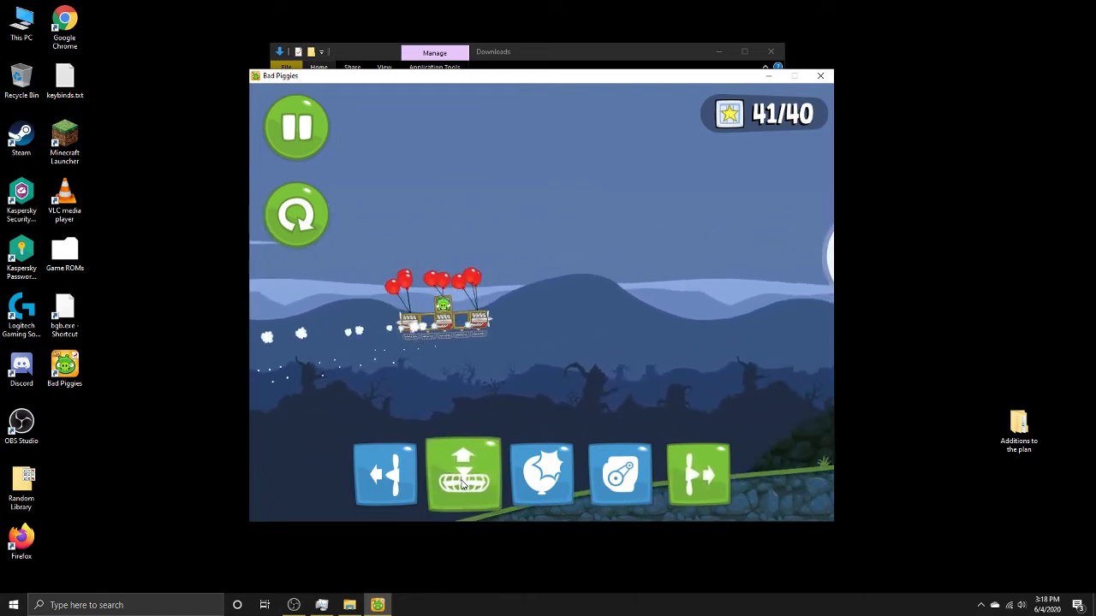
{"action": "left_click", "coordinate": [463, 483]}
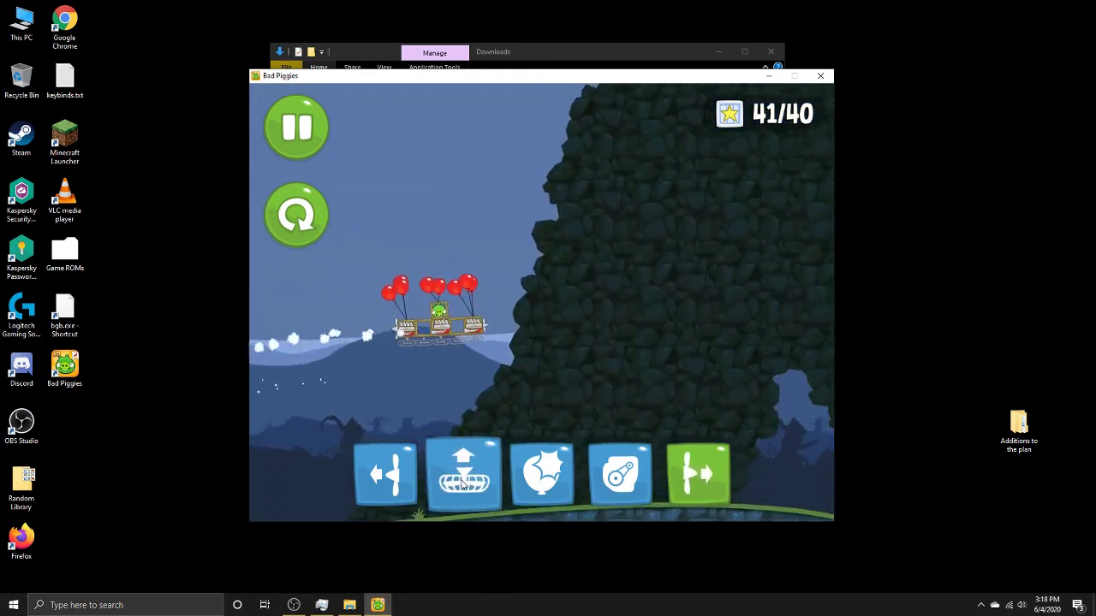
{"action": "left_click", "coordinate": [462, 483]}
{"action": "left_click", "coordinate": [462, 484]}
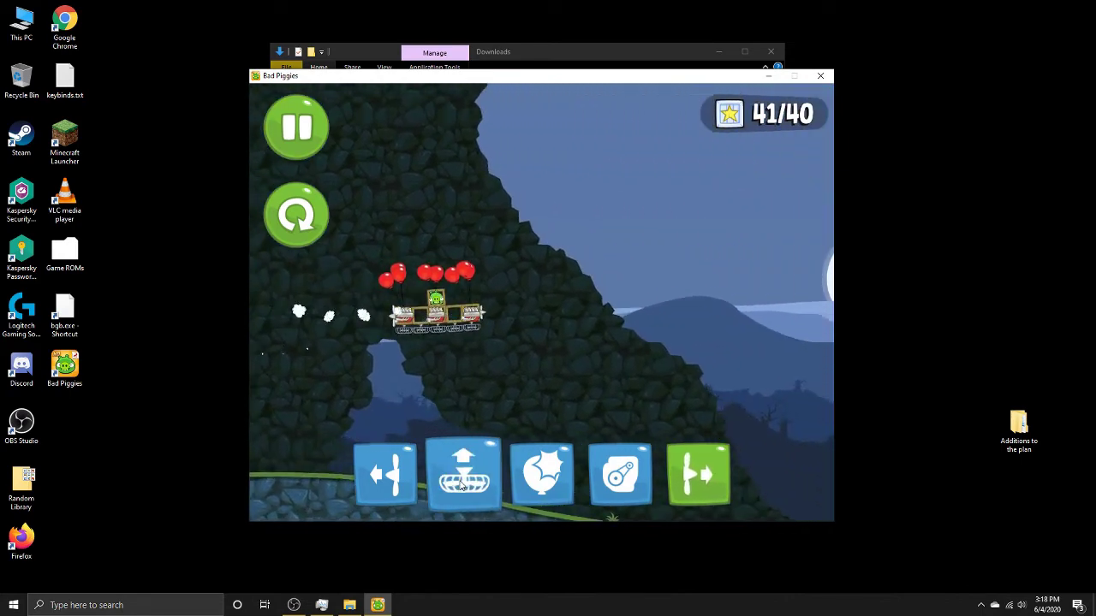
{"action": "left_click", "coordinate": [462, 483]}
{"action": "left_click", "coordinate": [463, 483]}
{"action": "left_click", "coordinate": [462, 483]}
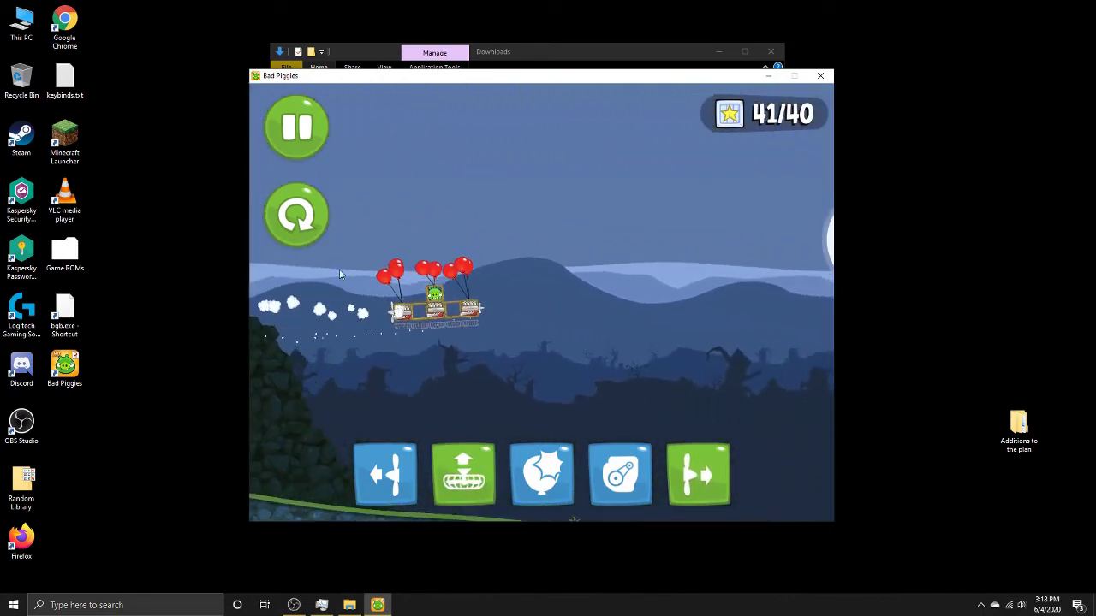
{"action": "left_click", "coordinate": [315, 239]}
{"action": "left_click", "coordinate": [298, 297]}
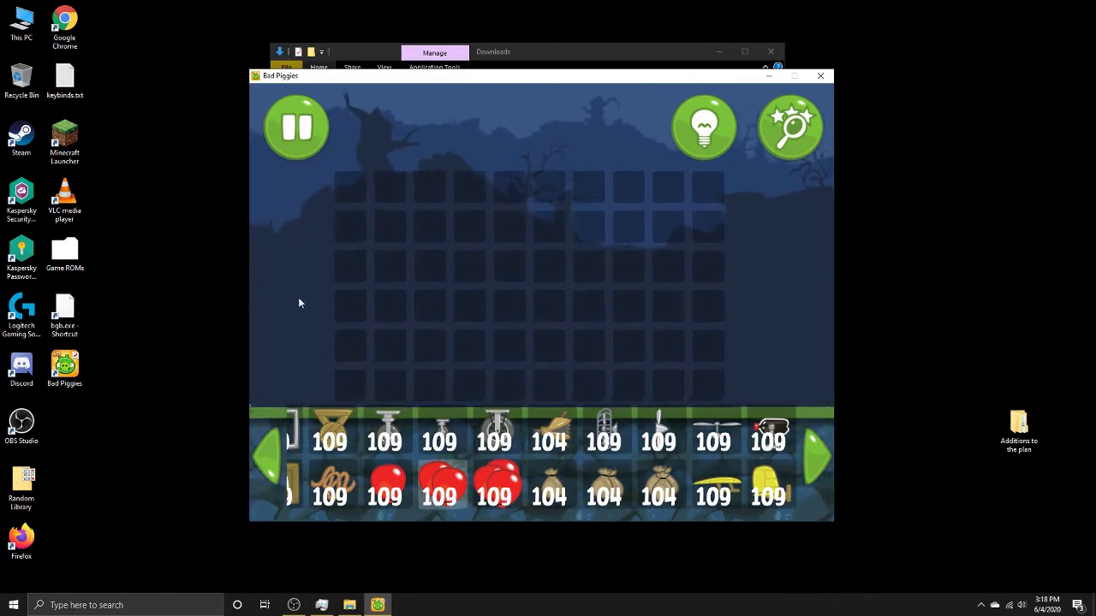
- Surround a three-by-three block of pigs with TNT crates, seven cells wide and six tall overall, and launch it
{"action": "left_click", "coordinate": [270, 449]}
{"action": "left_click_drag", "start_coordinate": [521, 488], "coordinate": [437, 387]}
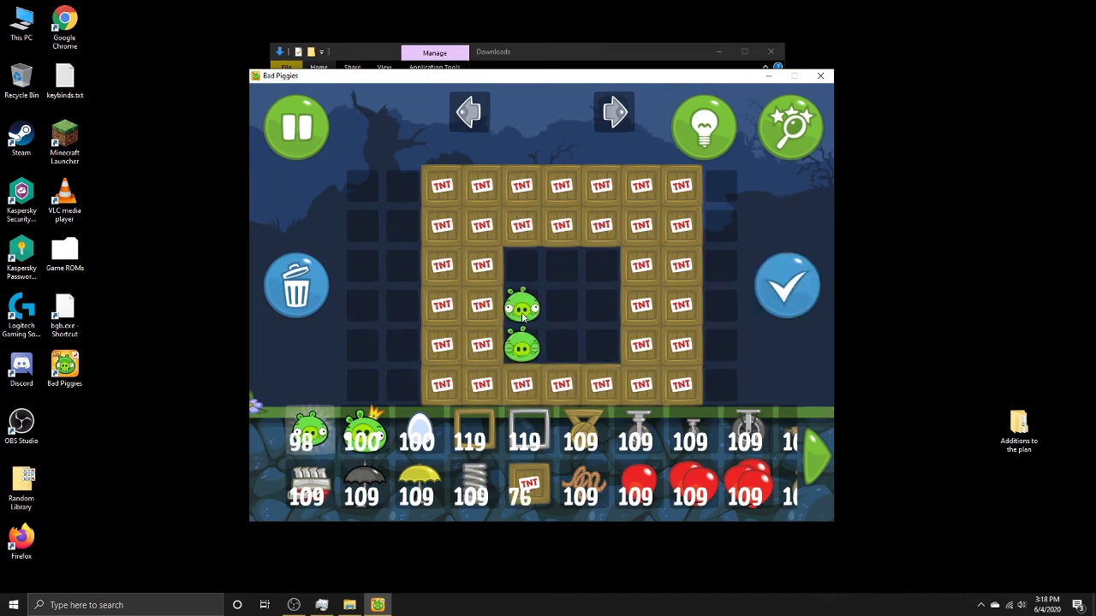
{"action": "left_click", "coordinate": [757, 278]}
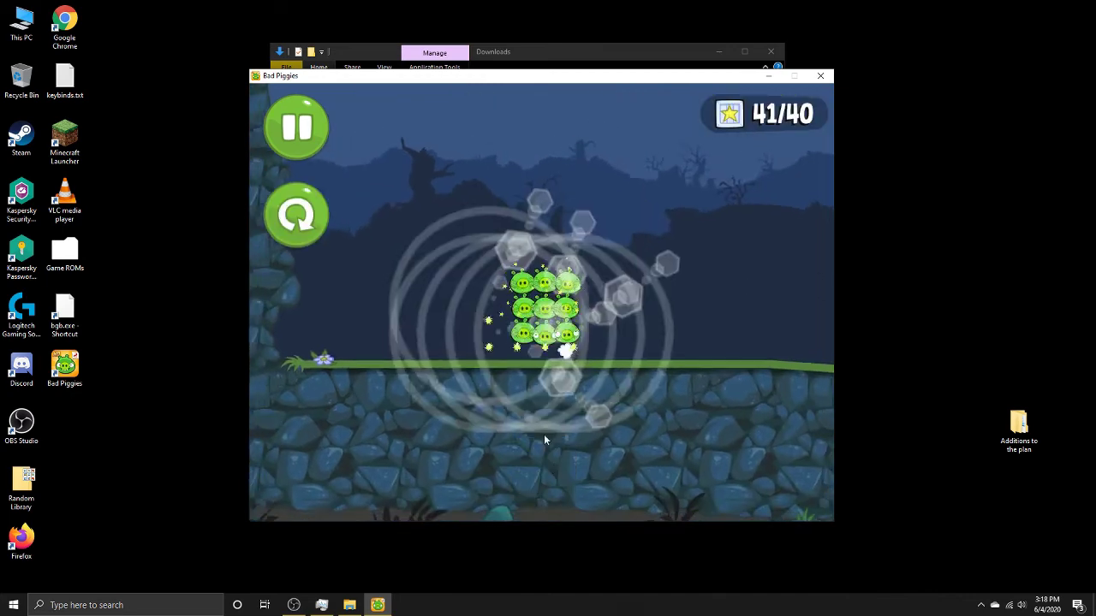
{"action": "left_click", "coordinate": [293, 215]}
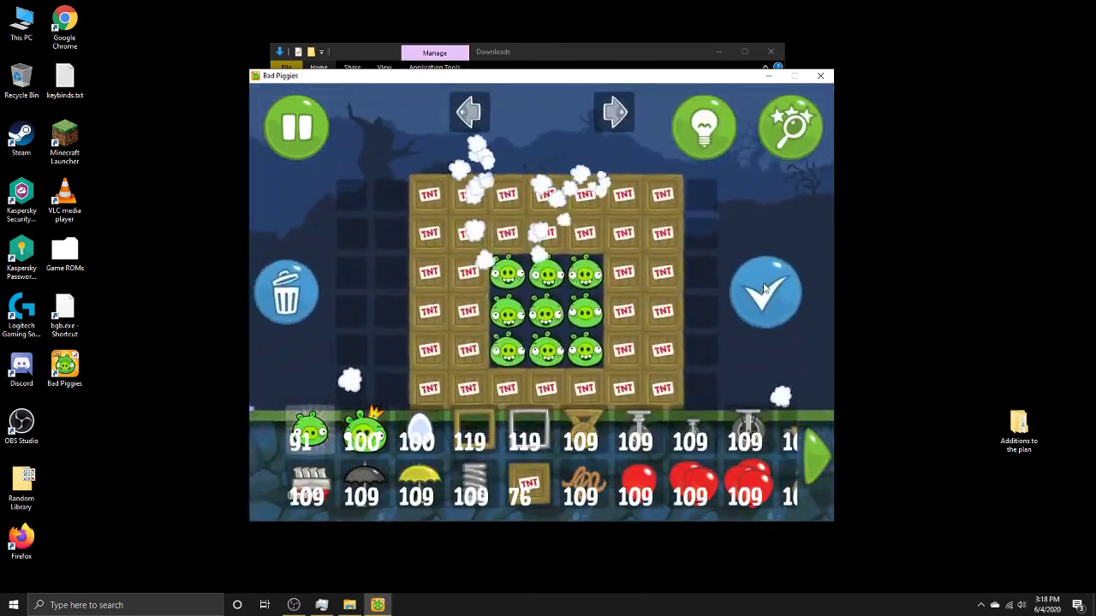
- Launch the TNT-surrounded pigs once more, return to building and clear the grid
{"action": "left_click", "coordinate": [761, 293]}
{"action": "left_click", "coordinate": [283, 221]}
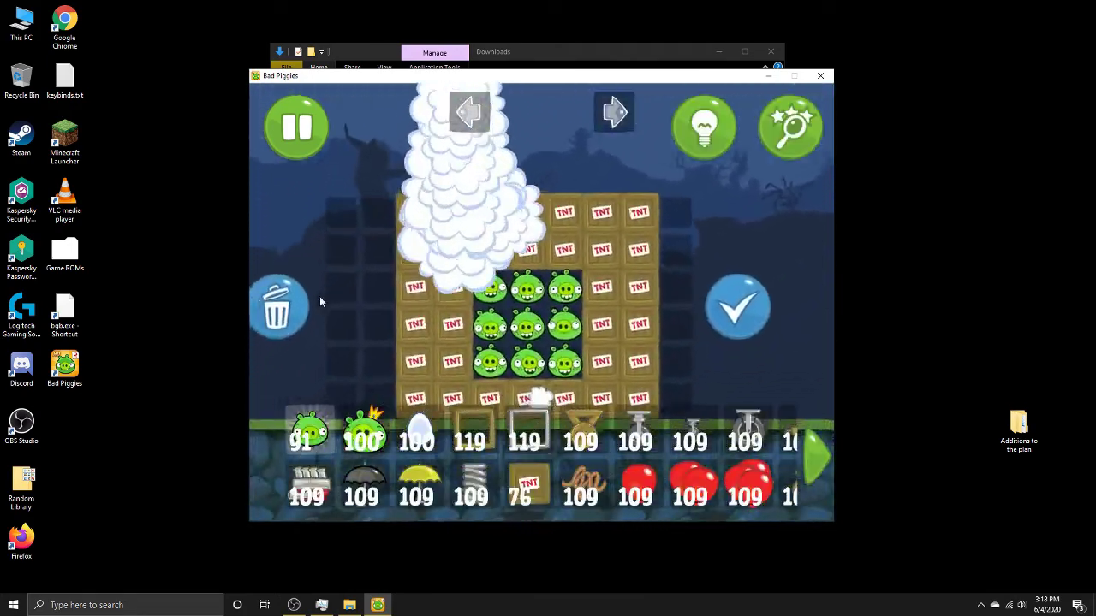
{"action": "left_click", "coordinate": [285, 304]}
- Line the grid's leftmost column and bottom row with TNT crates and fill all remaining cells with pigs
{"action": "mouse_move", "coordinate": [343, 197]}
{"action": "left_mouse_down"}
{"action": "mouse_move", "coordinate": [351, 380]}
{"action": "mouse_move", "coordinate": [698, 383]}
{"action": "left_mouse_up"}
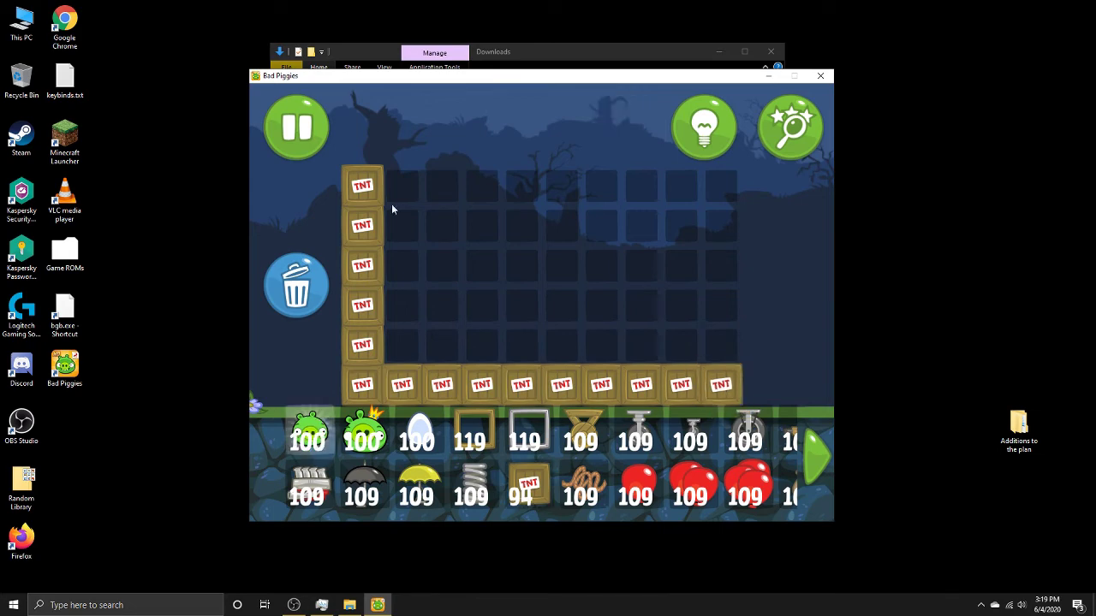
{"action": "mouse_move", "coordinate": [486, 297]}
{"action": "left_mouse_down"}
{"action": "mouse_move", "coordinate": [556, 261]}
{"action": "mouse_move", "coordinate": [565, 192]}
{"action": "mouse_move", "coordinate": [611, 338]}
{"action": "mouse_move", "coordinate": [639, 207]}
{"action": "mouse_move", "coordinate": [682, 344]}
{"action": "mouse_move", "coordinate": [682, 187]}
{"action": "mouse_move", "coordinate": [721, 305]}
{"action": "mouse_move", "coordinate": [708, 186]}
{"action": "left_mouse_up"}
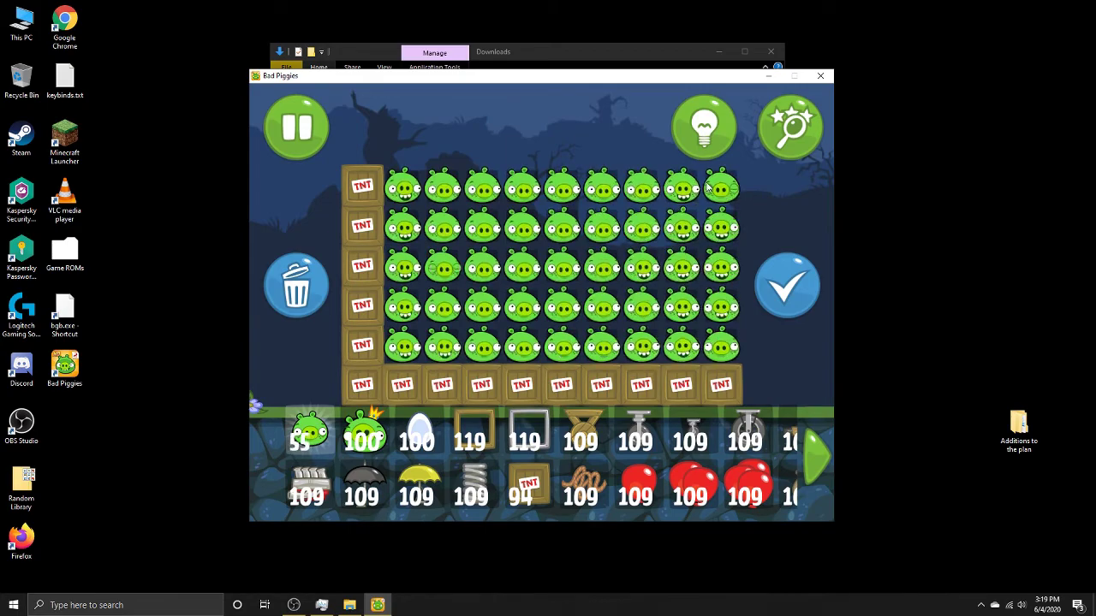
- Launch the pig-filled grid, set off its TNT, and clear everything from the building grid
{"action": "left_click", "coordinate": [764, 299]}
{"action": "left_click", "coordinate": [543, 467]}
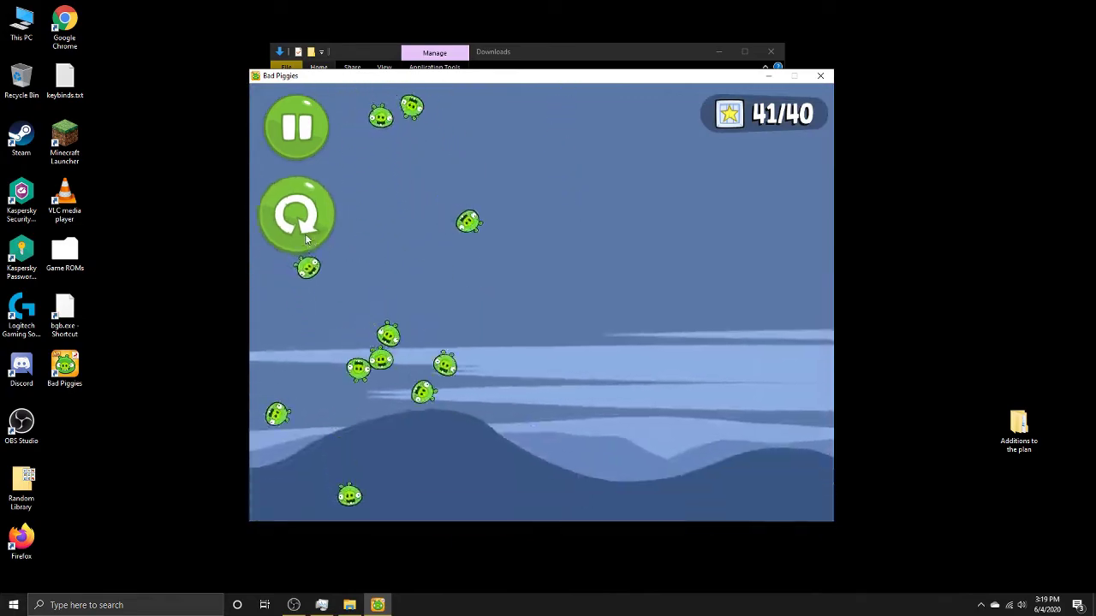
{"action": "left_click", "coordinate": [291, 238]}
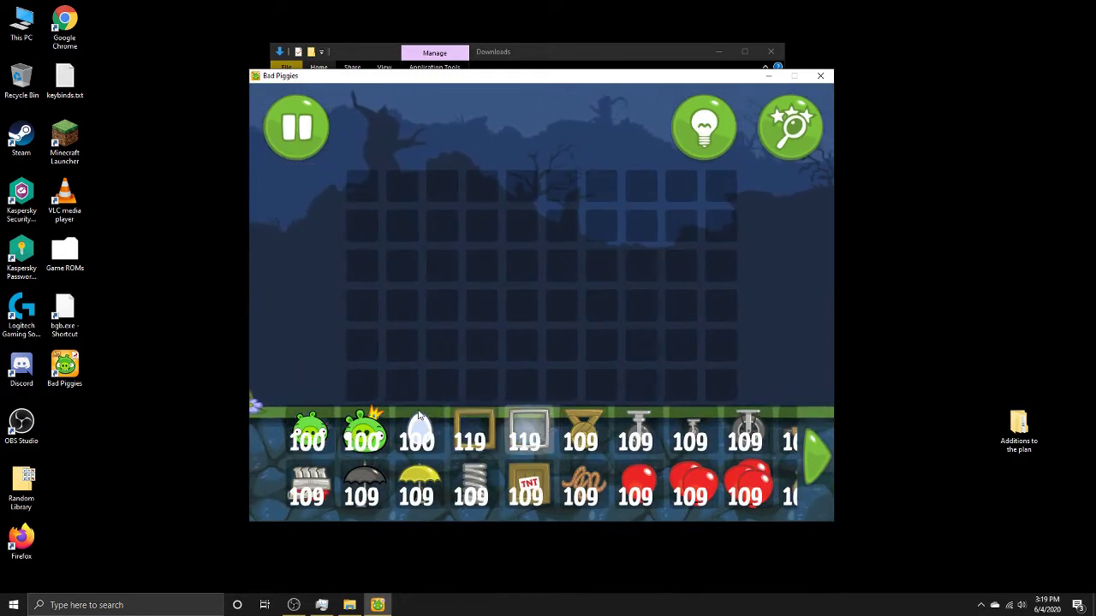
- Build a seven-by-five metal frame block with five unframed pigs in its second row and two king pigs in the rows below
{"action": "left_click", "coordinate": [432, 354]}
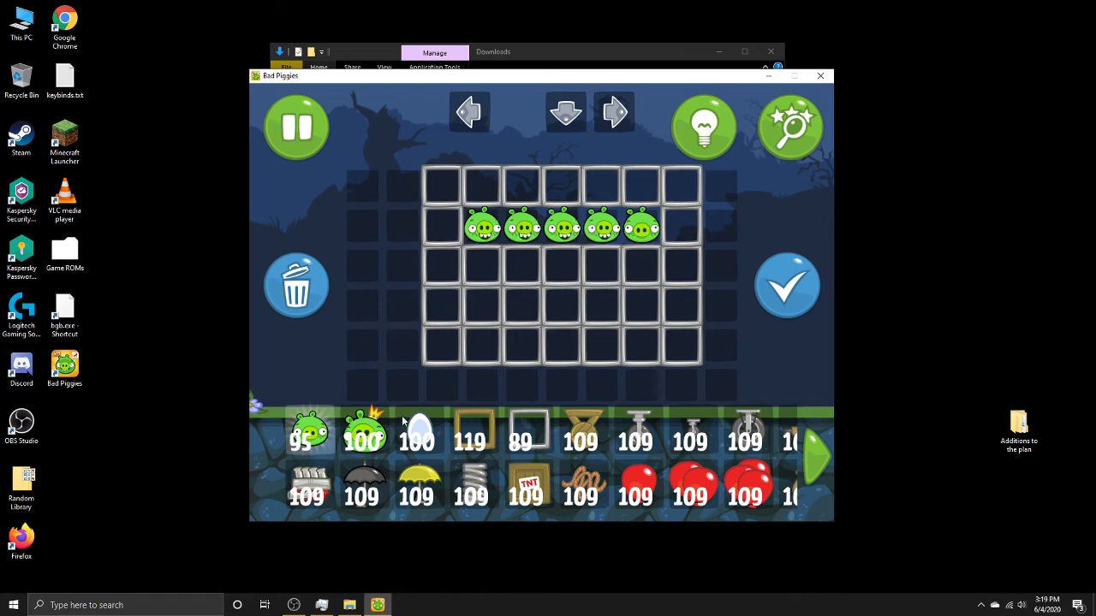
{"action": "left_click_drag", "start_coordinate": [402, 420], "coordinate": [479, 366]}
{"action": "left_click_drag", "start_coordinate": [576, 304], "coordinate": [554, 293]}
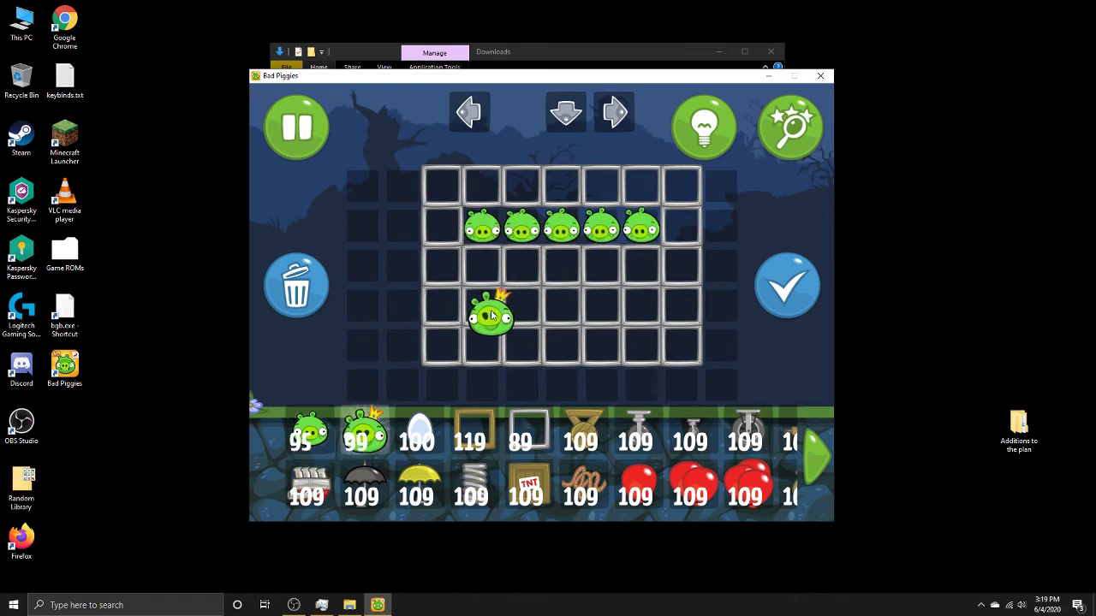
{"action": "left_click_drag", "start_coordinate": [492, 315], "coordinate": [472, 310]}
{"action": "left_click_drag", "start_coordinate": [359, 419], "coordinate": [642, 300]}
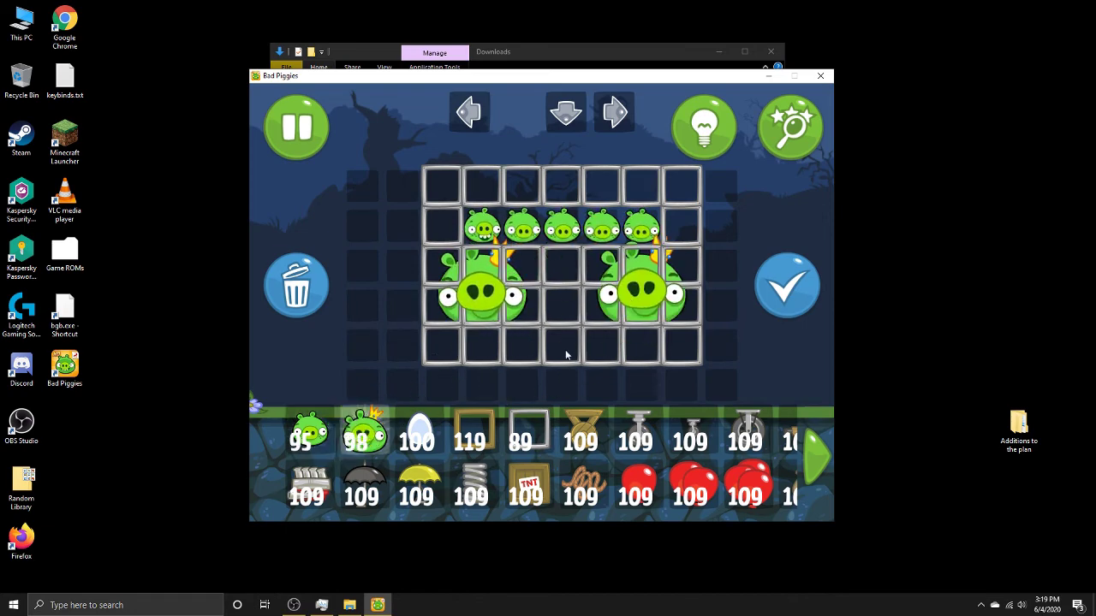
- Seat three pigs in the second, fourth and sixth metal frames of the block's bottom row
{"action": "left_click", "coordinate": [300, 440]}
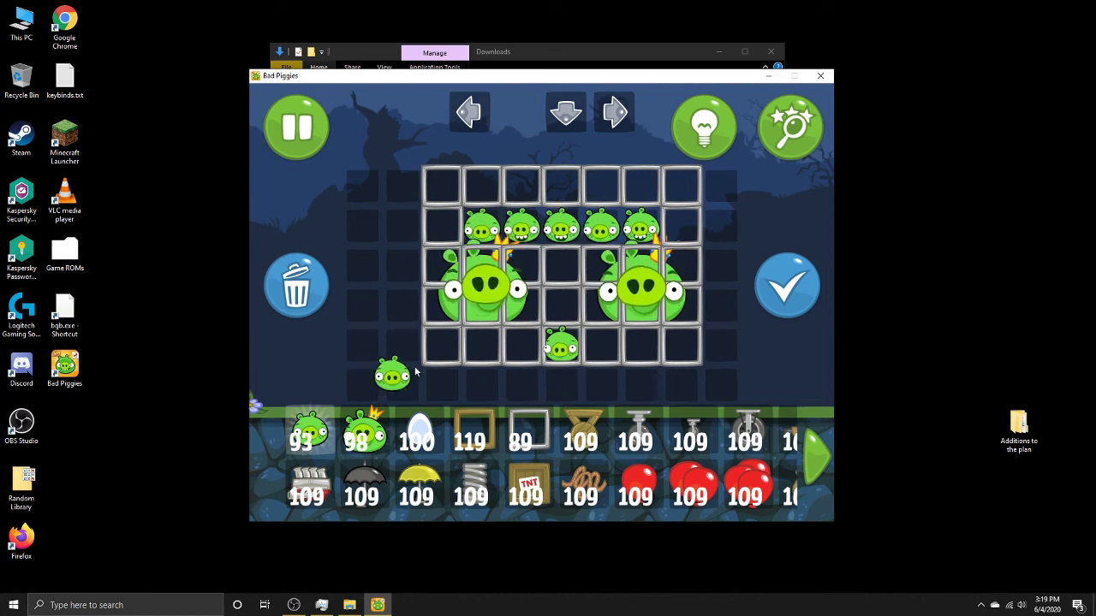
{"action": "left_click", "coordinate": [310, 435]}
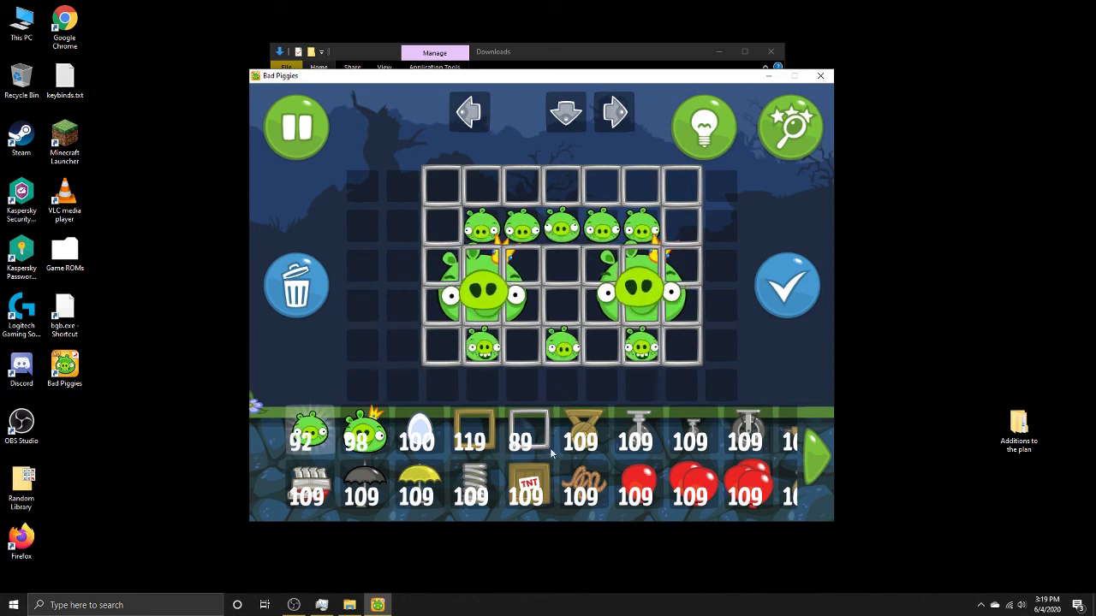
- Put engines in the frame block's two bottom corner frames and attach three red wheels beneath its outer and middle columns
{"action": "left_click_drag", "start_coordinate": [310, 488], "coordinate": [447, 343]}
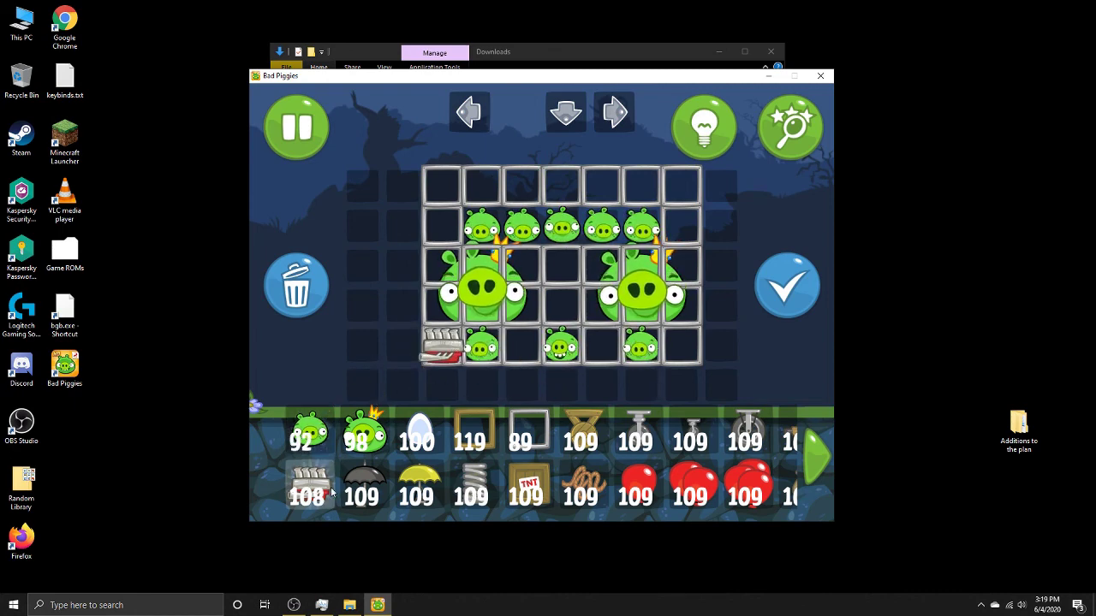
{"action": "left_click_drag", "start_coordinate": [317, 490], "coordinate": [681, 346]}
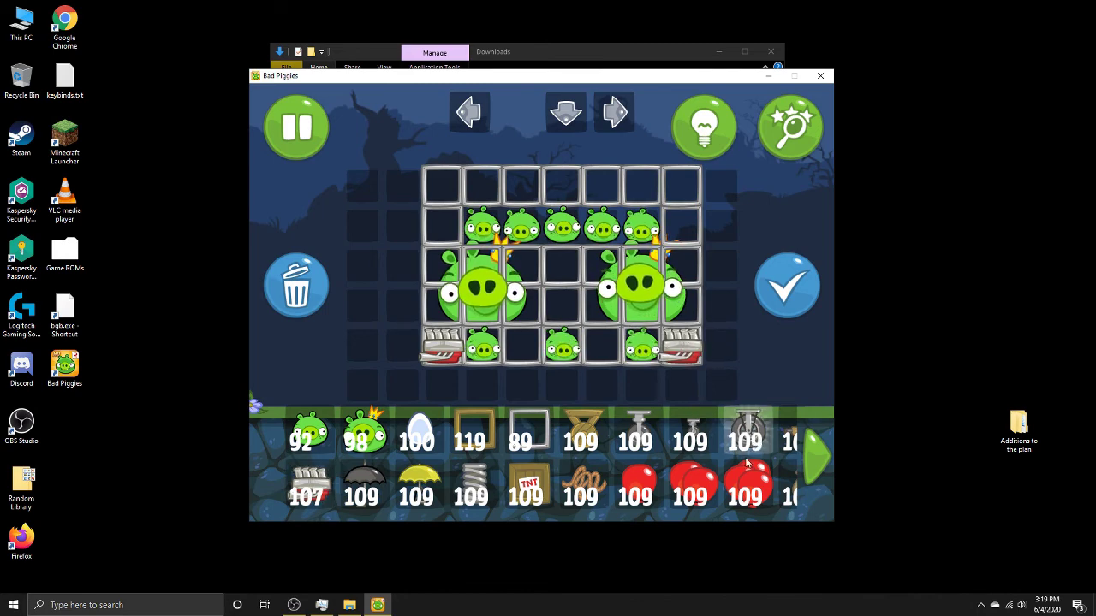
{"action": "left_click", "coordinate": [815, 453]}
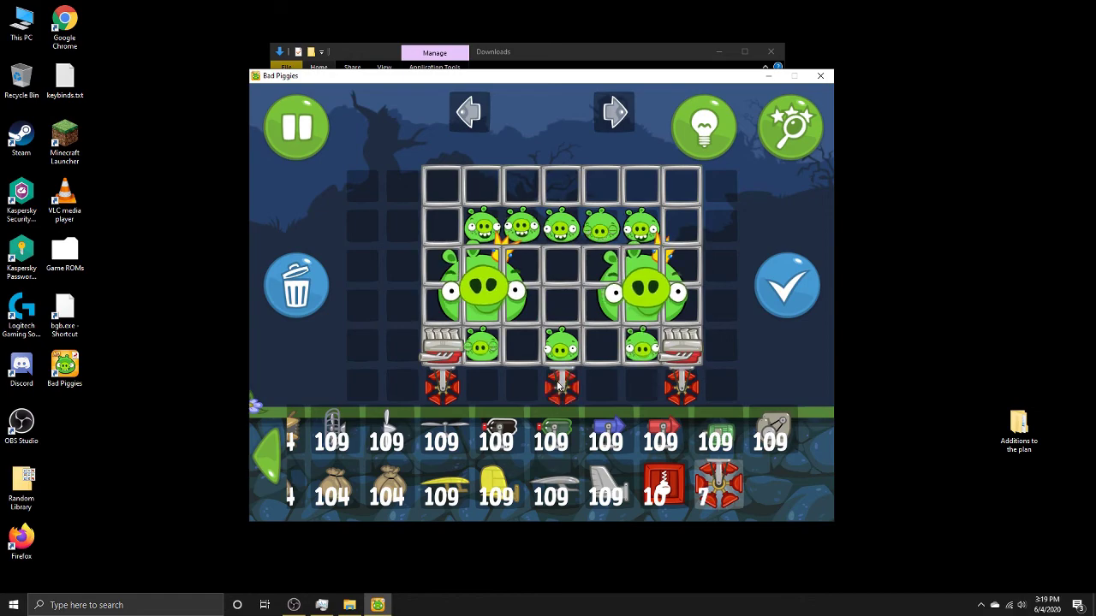
- Launch and drive the wheeled frame block, return to building, and clear everything from the grid
{"action": "left_click", "coordinate": [807, 276]}
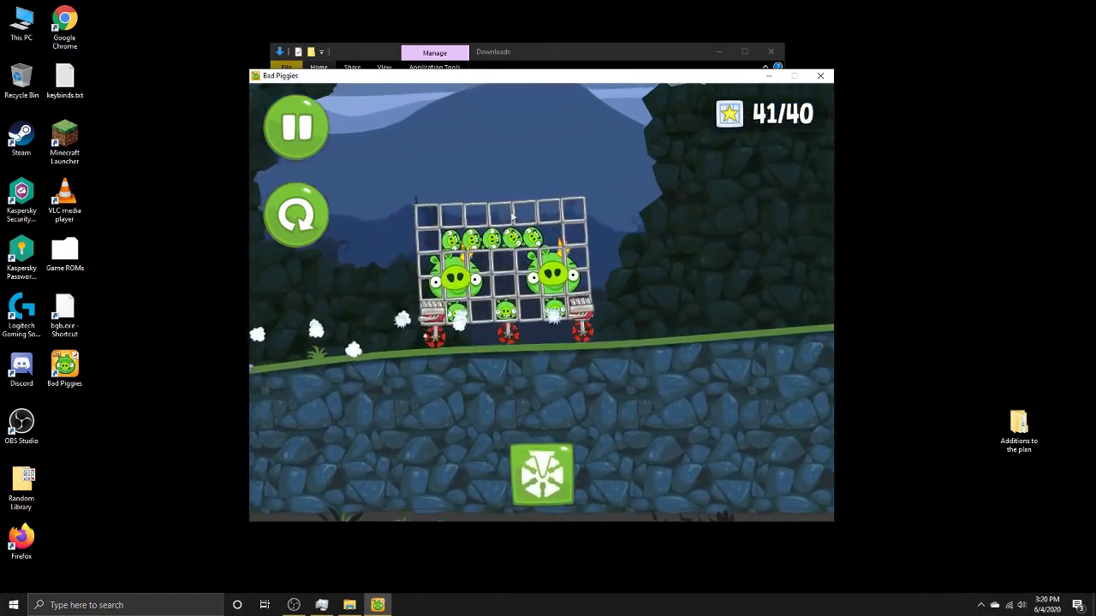
{"action": "left_click", "coordinate": [316, 213]}
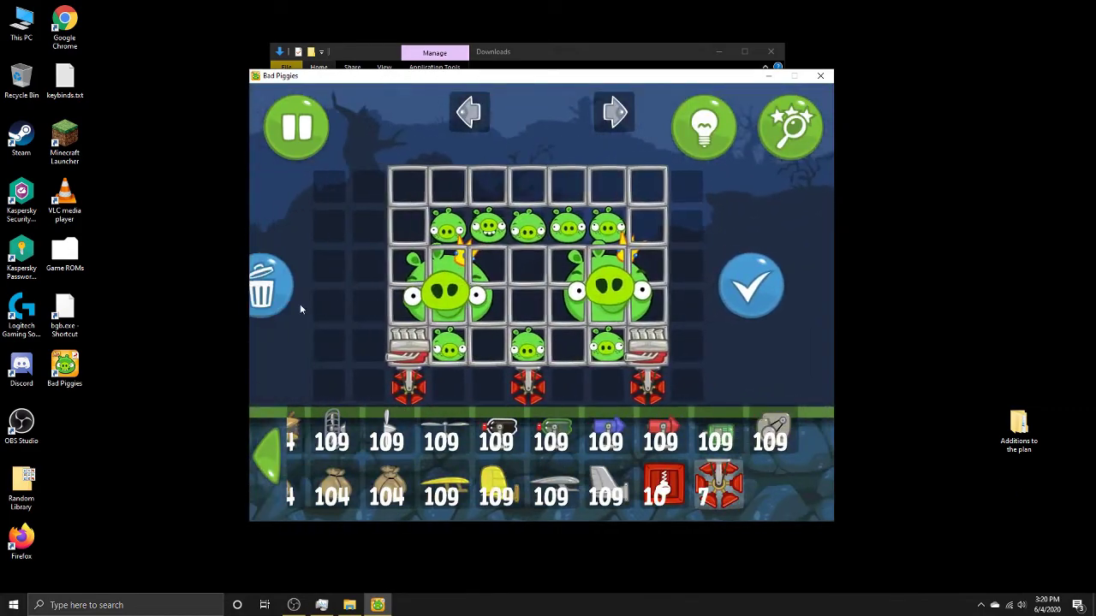
{"action": "left_click", "coordinate": [300, 302]}
- Build an eight-wide, four-high metal frame arch with four ropes holding a four-frame wooden platform and umbrellas above its outer frames
{"action": "left_click_drag", "start_coordinate": [341, 445], "coordinate": [532, 432]}
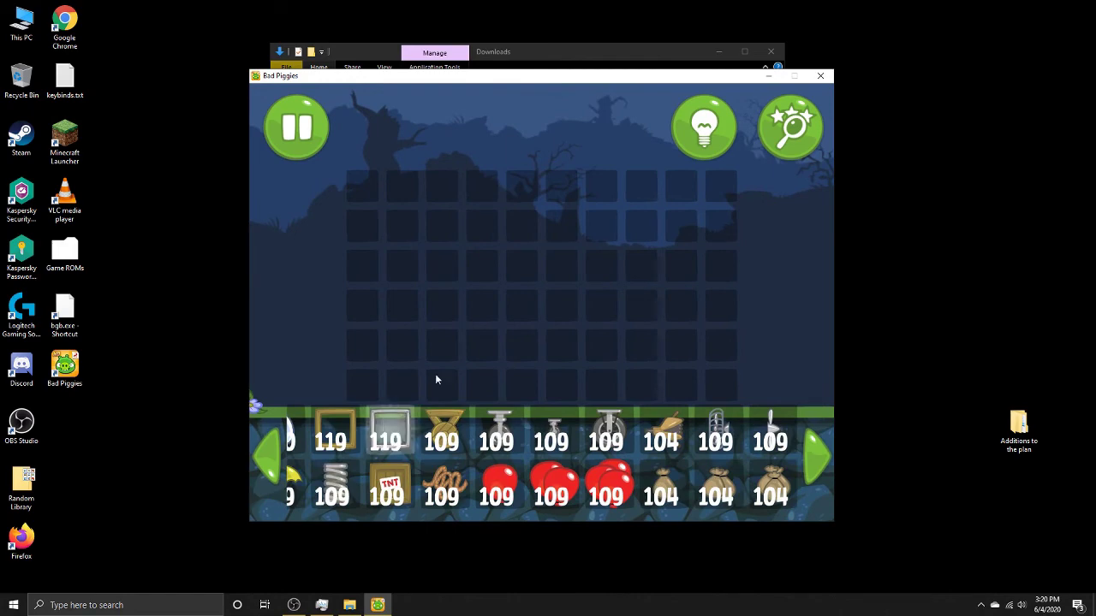
{"action": "left_click_drag", "start_coordinate": [398, 347], "coordinate": [408, 243]}
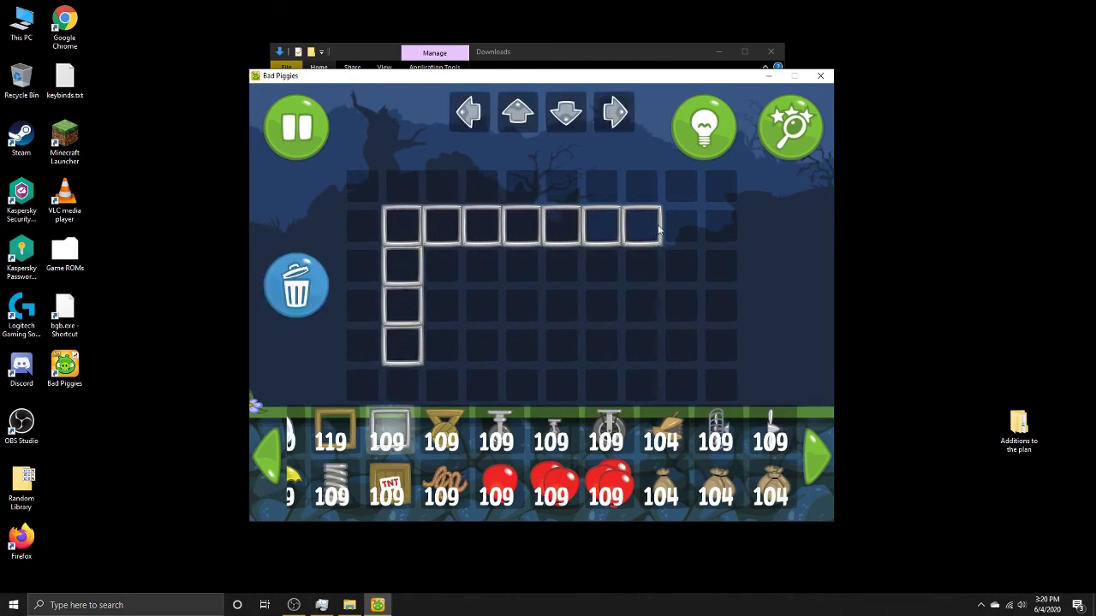
{"action": "left_click", "coordinate": [274, 454]}
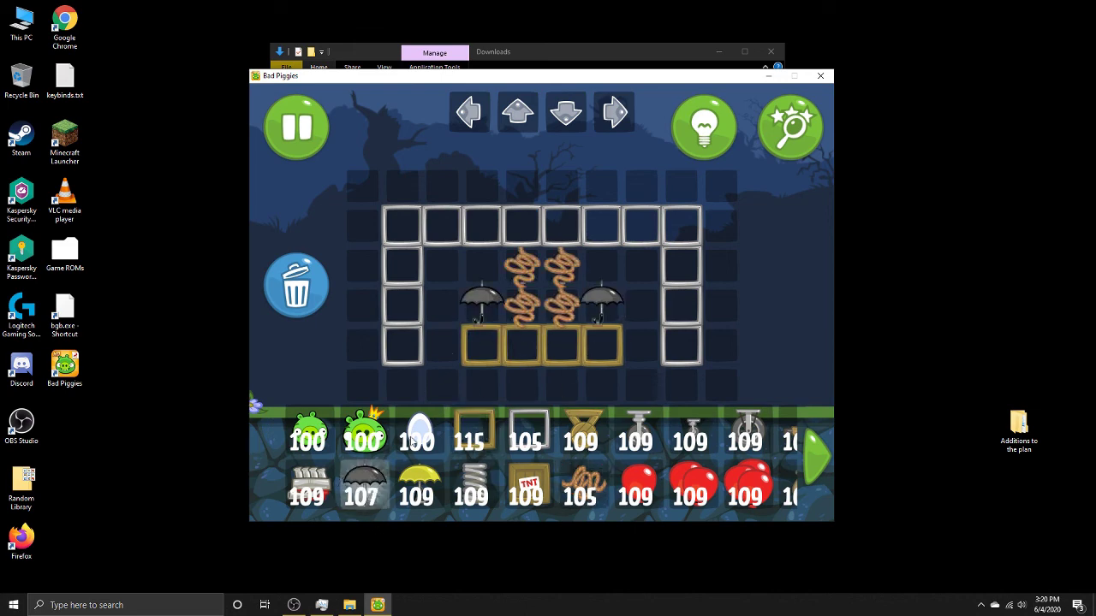
- Fit two rotors, six propellers on top and four side propellers to the arch, and fill its top row with eight engines
{"action": "left_click", "coordinate": [802, 451]}
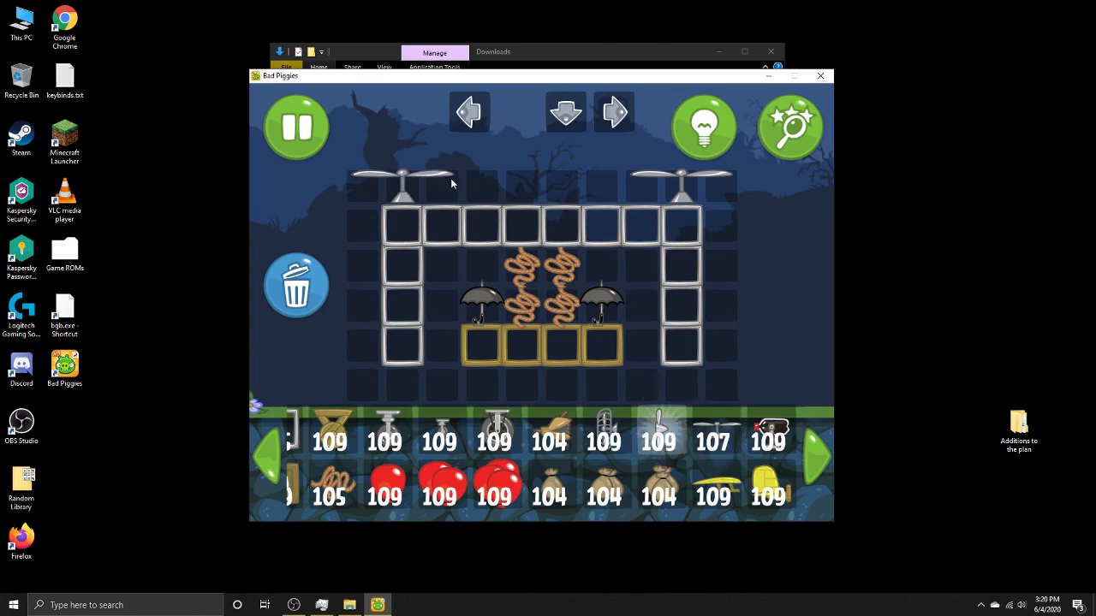
{"action": "left_click", "coordinate": [267, 454]}
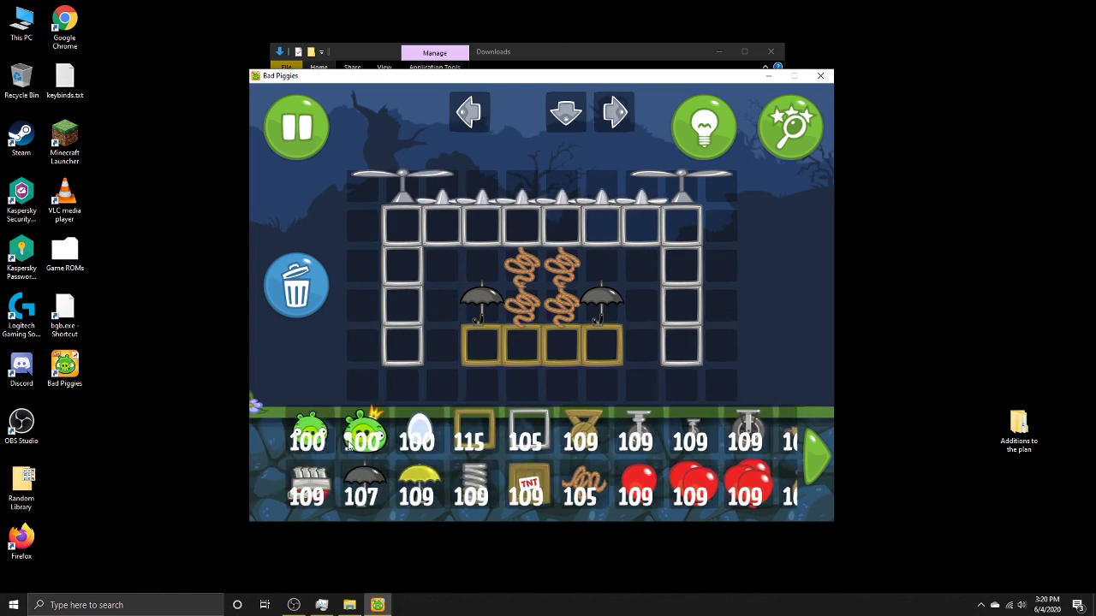
{"action": "left_click", "coordinate": [449, 225]}
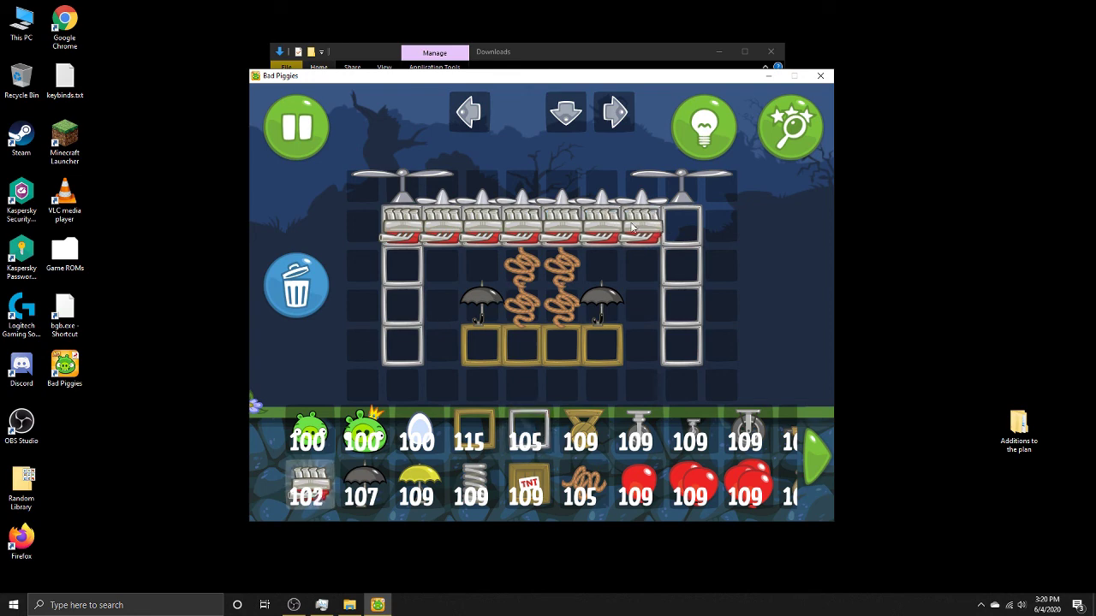
{"action": "left_click", "coordinate": [818, 448]}
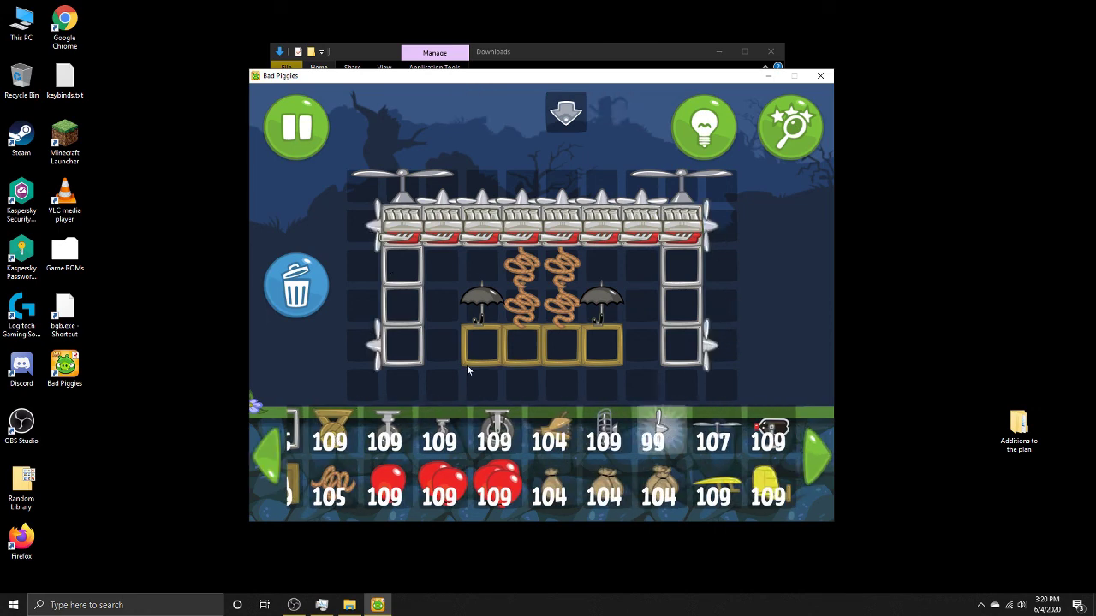
- Seat pigs in the two outer wooden frames and in the bottom metal frame of each arch leg
{"action": "left_click", "coordinate": [270, 450]}
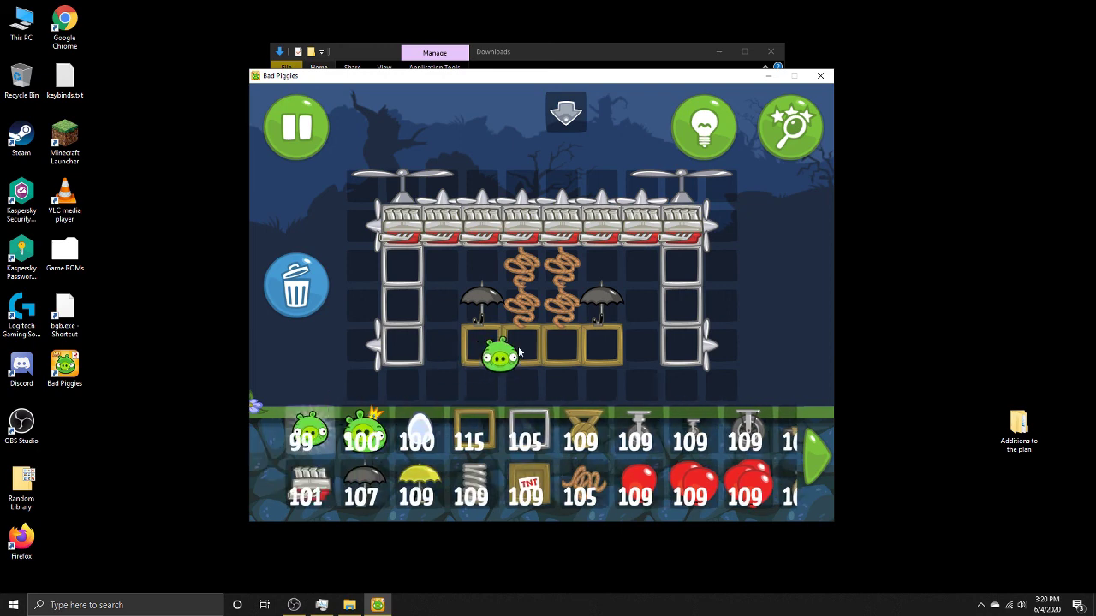
{"action": "left_click_drag", "start_coordinate": [520, 353], "coordinate": [488, 357]}
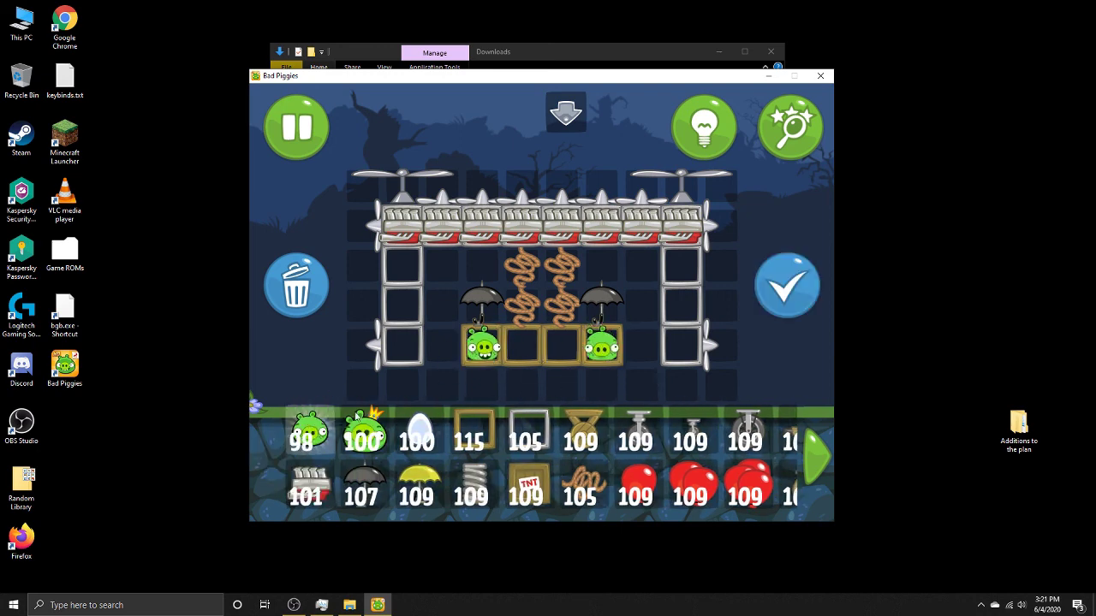
{"action": "left_click_drag", "start_coordinate": [317, 420], "coordinate": [680, 348]}
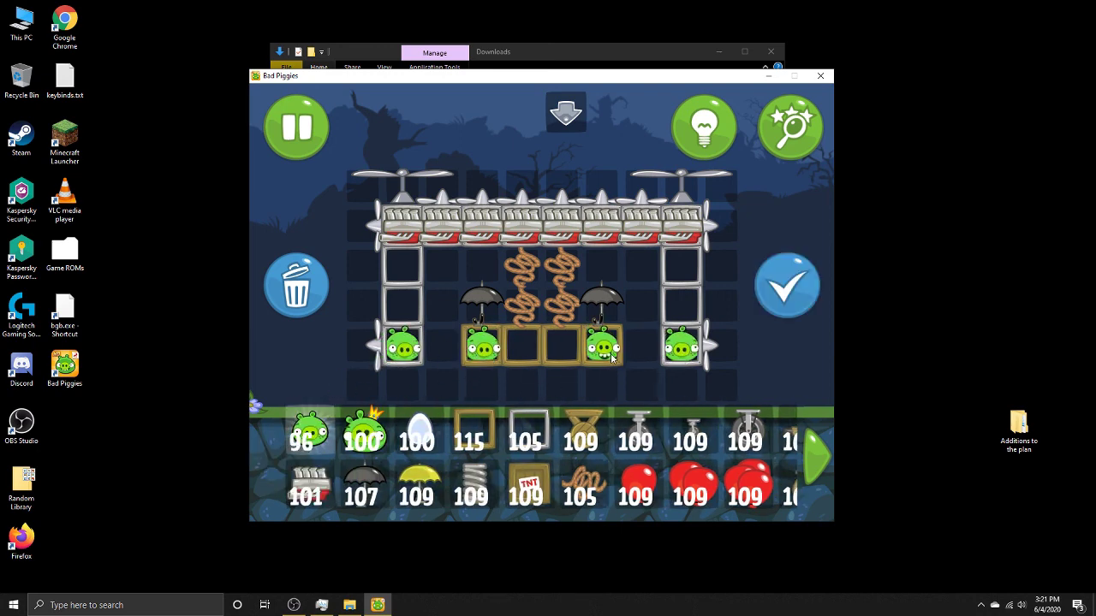
- Launch the arch aircraft, fly it with its rotors and propellers, and clear everything from the building grid
{"action": "left_click", "coordinate": [775, 289]}
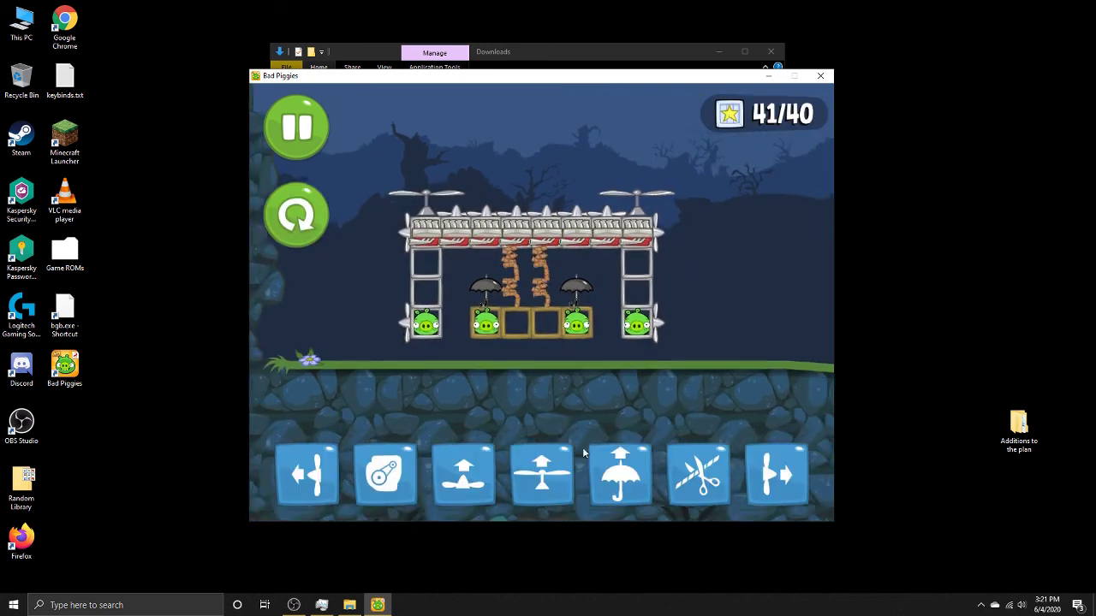
{"action": "left_click", "coordinate": [646, 473]}
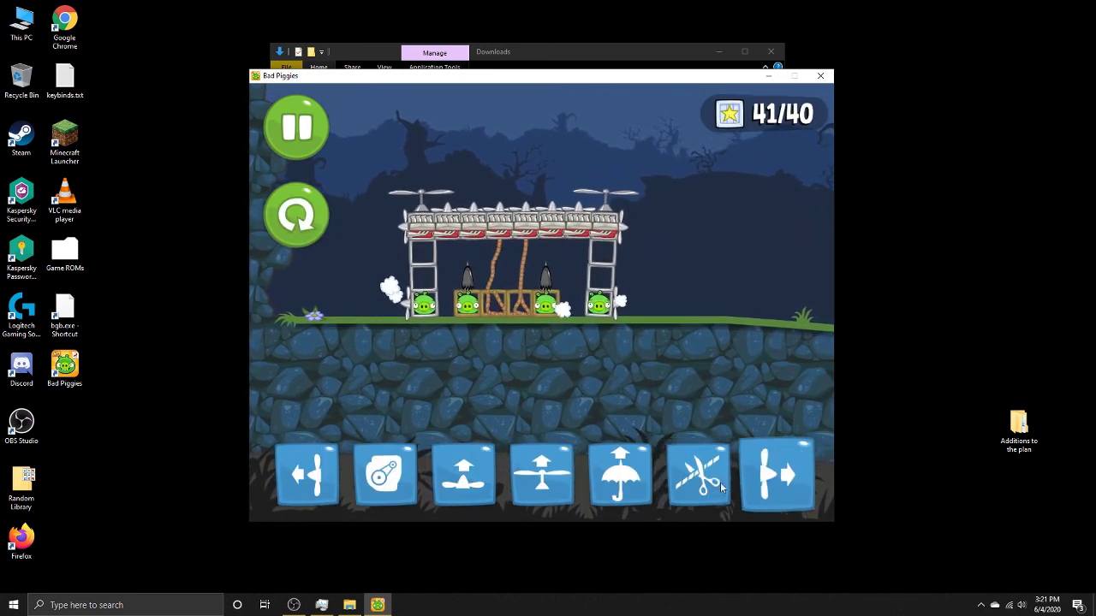
{"action": "left_click", "coordinate": [540, 474]}
{"action": "left_click", "coordinate": [482, 467]}
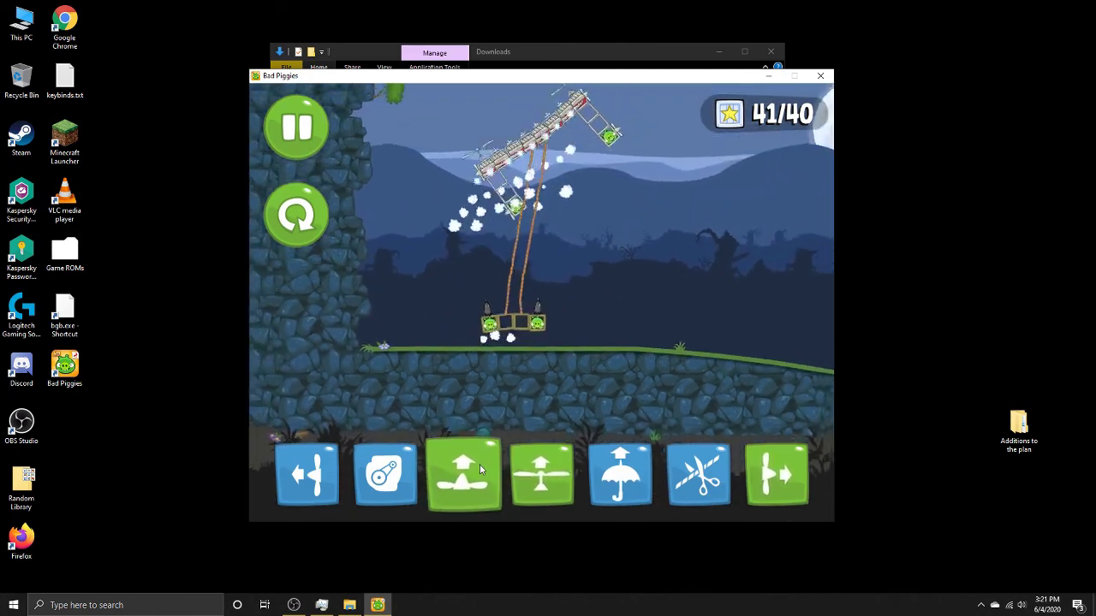
{"action": "left_click", "coordinate": [480, 464]}
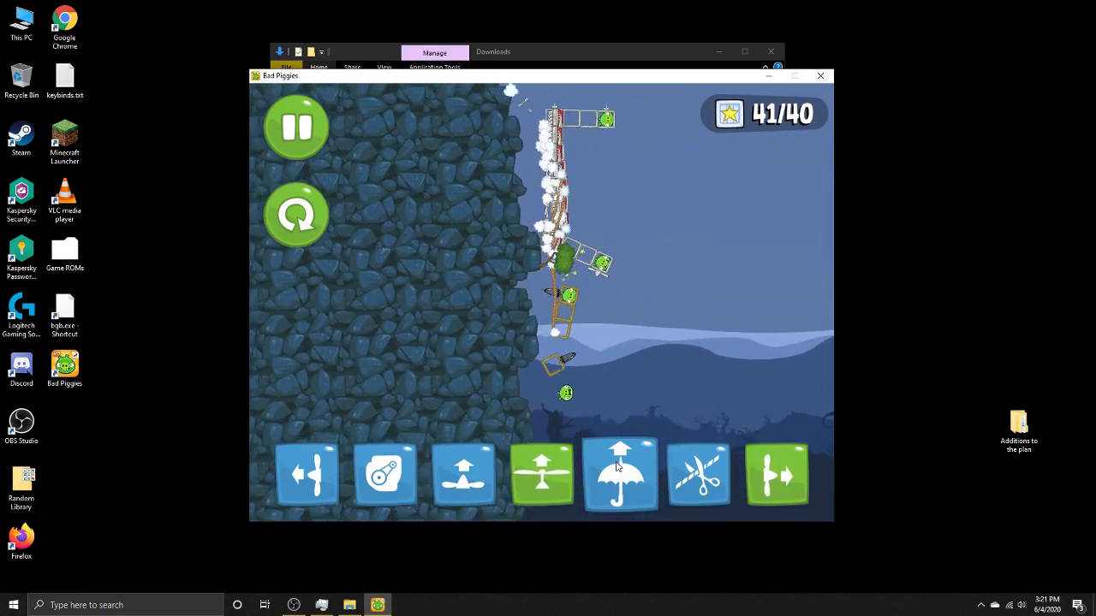
{"action": "left_click", "coordinate": [299, 217]}
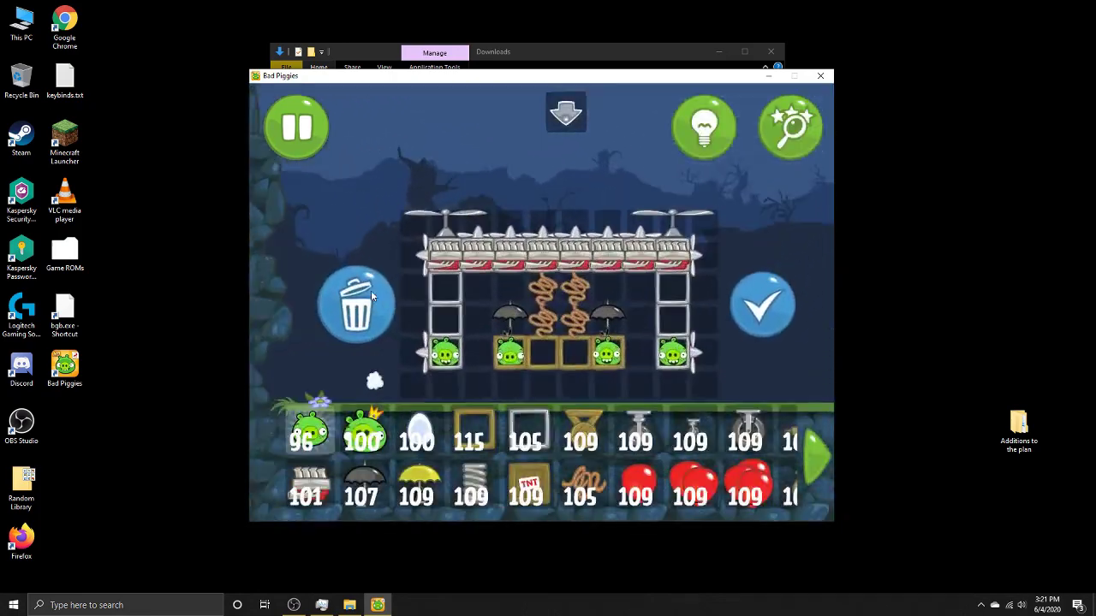
{"action": "left_click", "coordinate": [306, 286]}
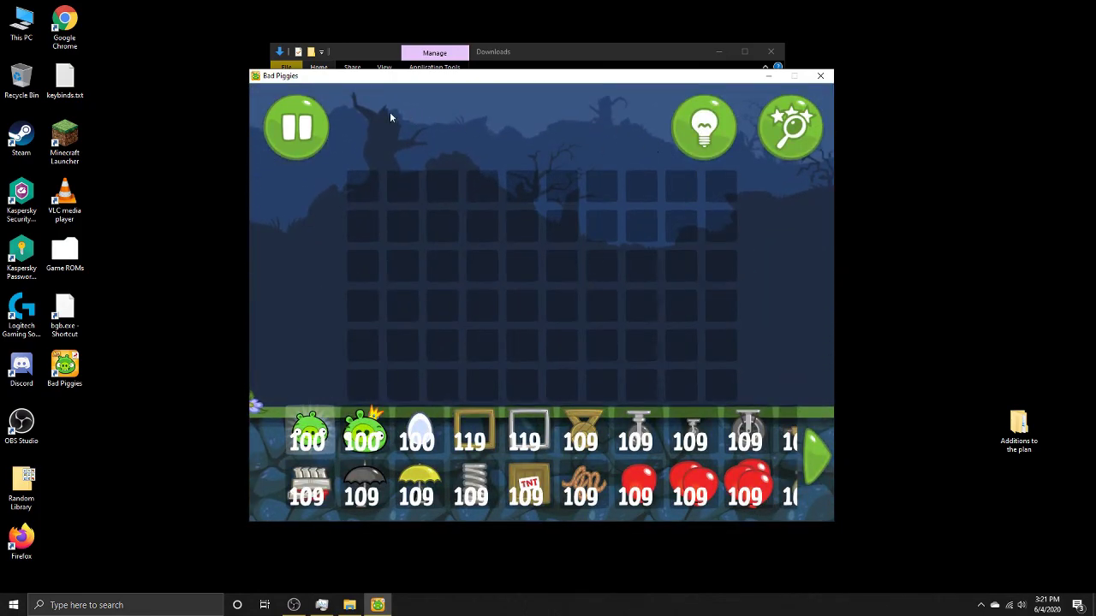